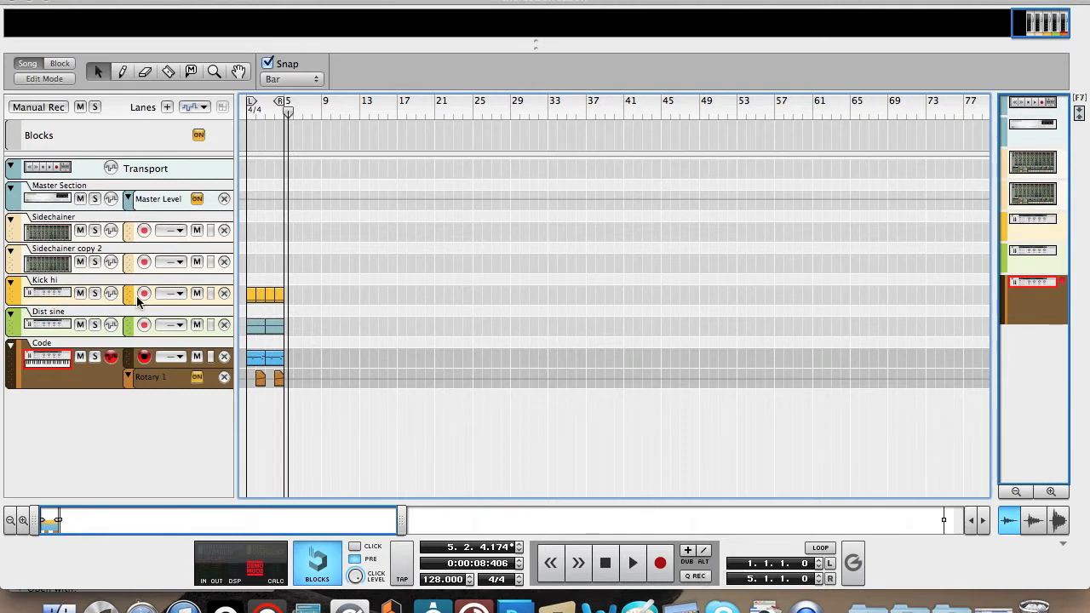
Solo the Dist sine and Kick hi tracks, play them briefly from the start, and clear all solos.
left_click(94, 324)
left_click(95, 293)
key("shift+Return")
key("space")
key("space")
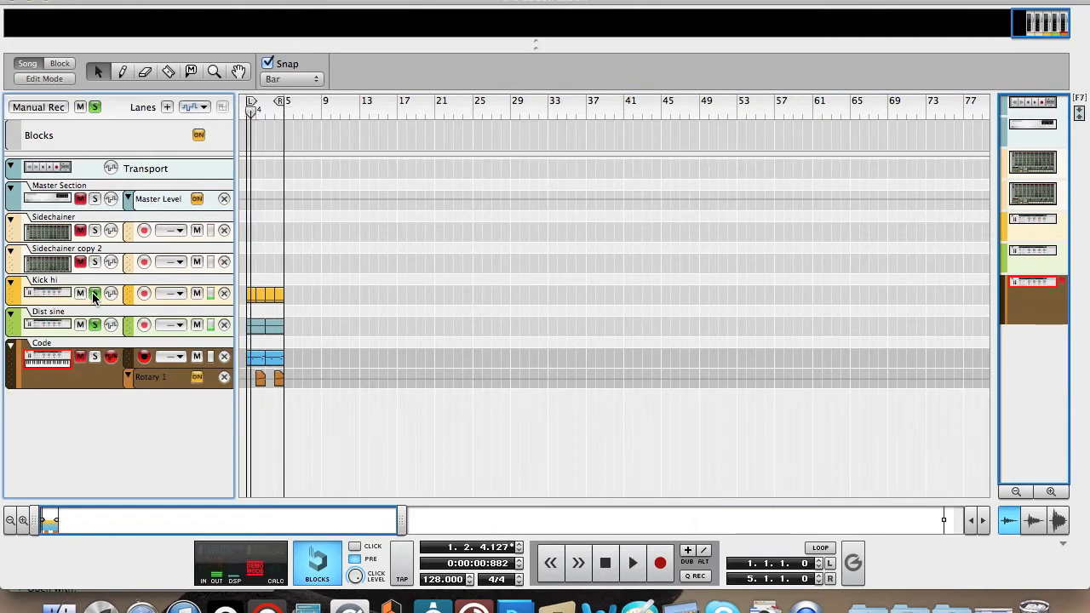
left_click(92, 107)
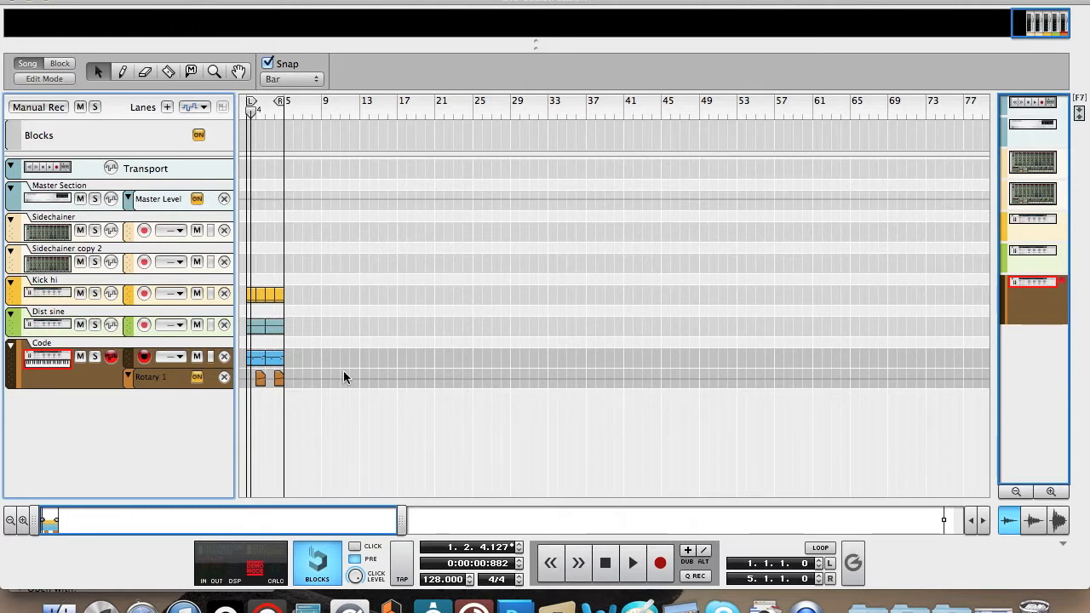
Audition the Code track on its own from the start of the song and turn its solo off.
left_click(96, 357)
key("shift+Return")
key("space")
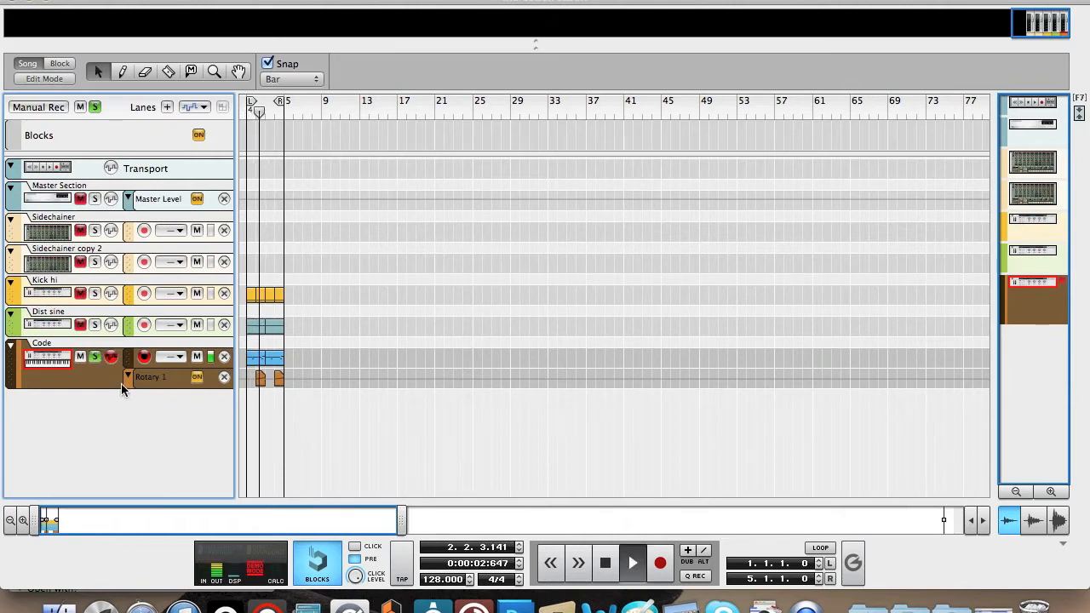
key("space")
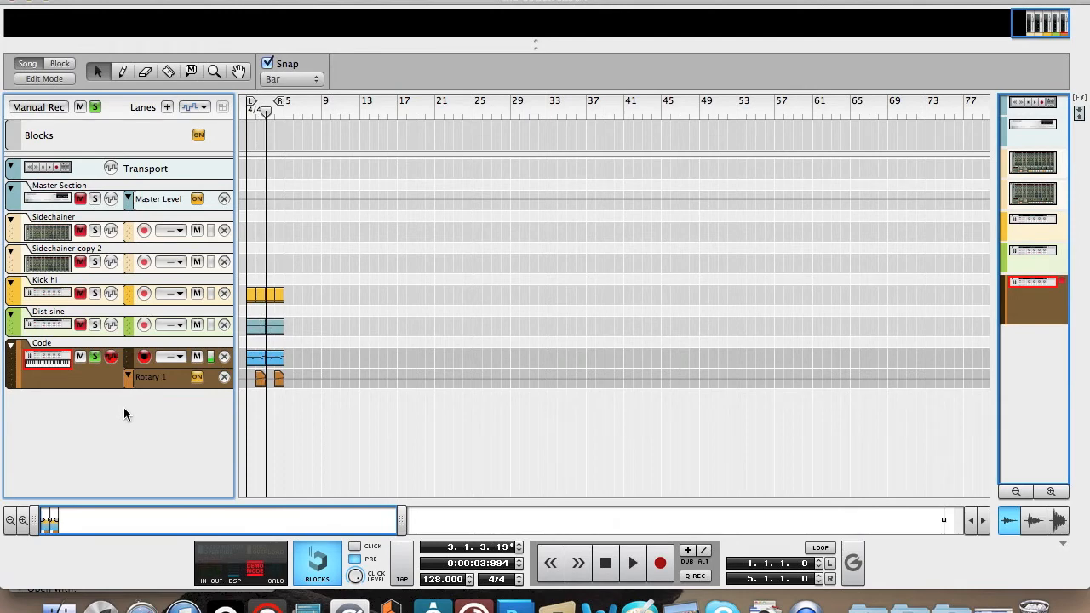
left_click(94, 356)
Show the device rack and add a new Combinator in the empty space at its end.
left_click(115, 400)
key("F6")
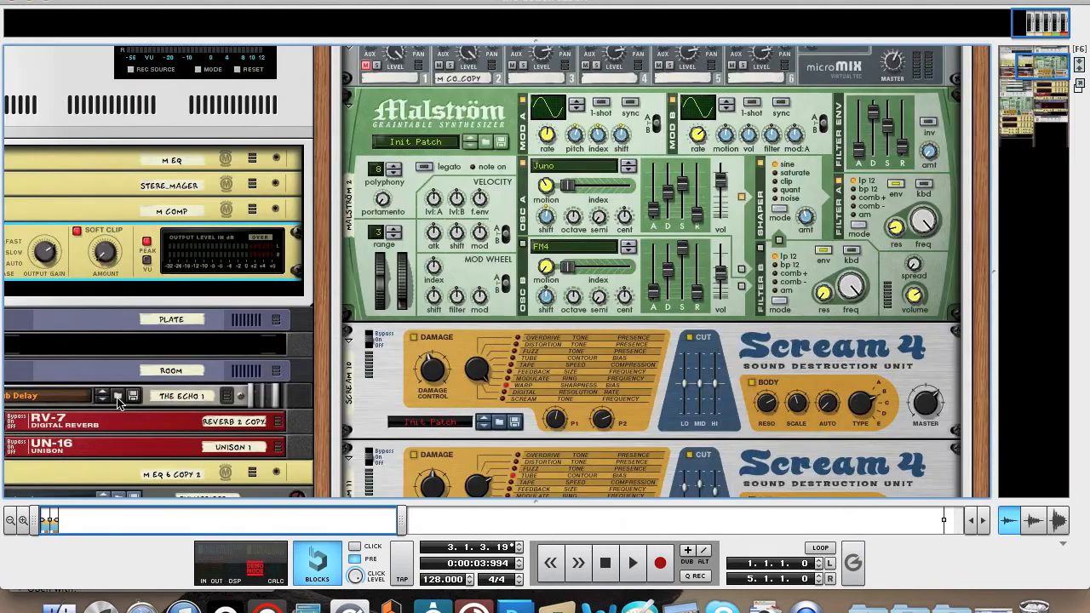
scroll(1030, 230, "down", 10)
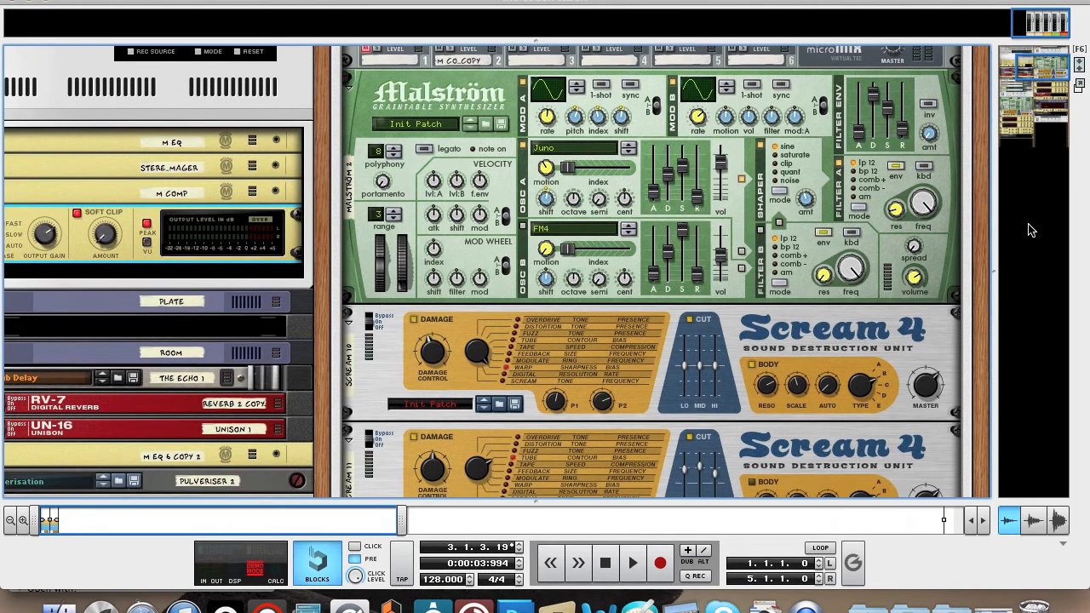
scroll(1030, 230, "down", 10)
right_click(722, 209)
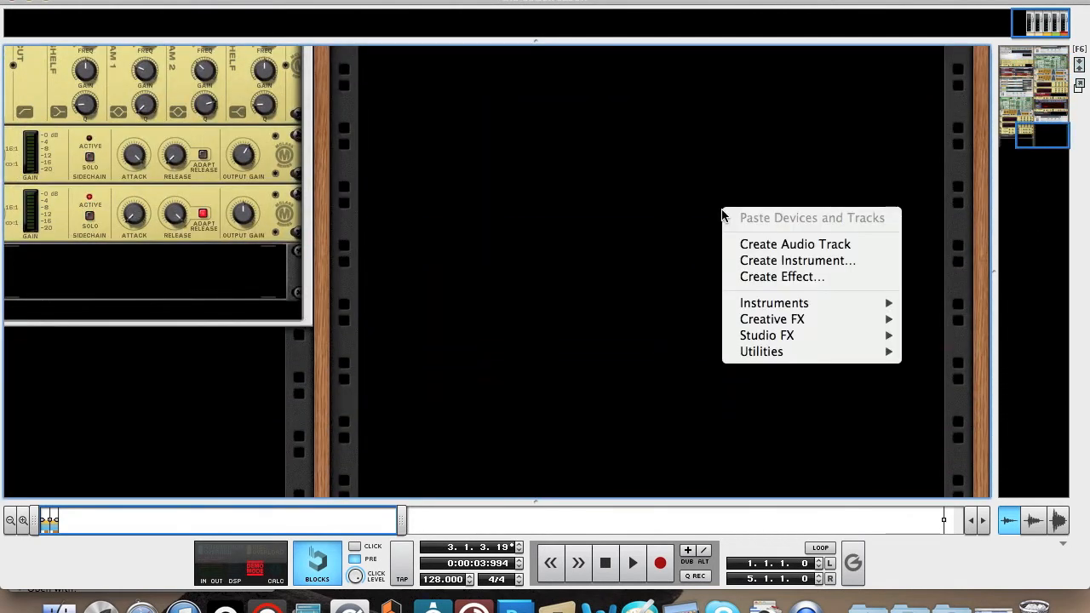
mouse_move(788, 362)
left_click(681, 355)
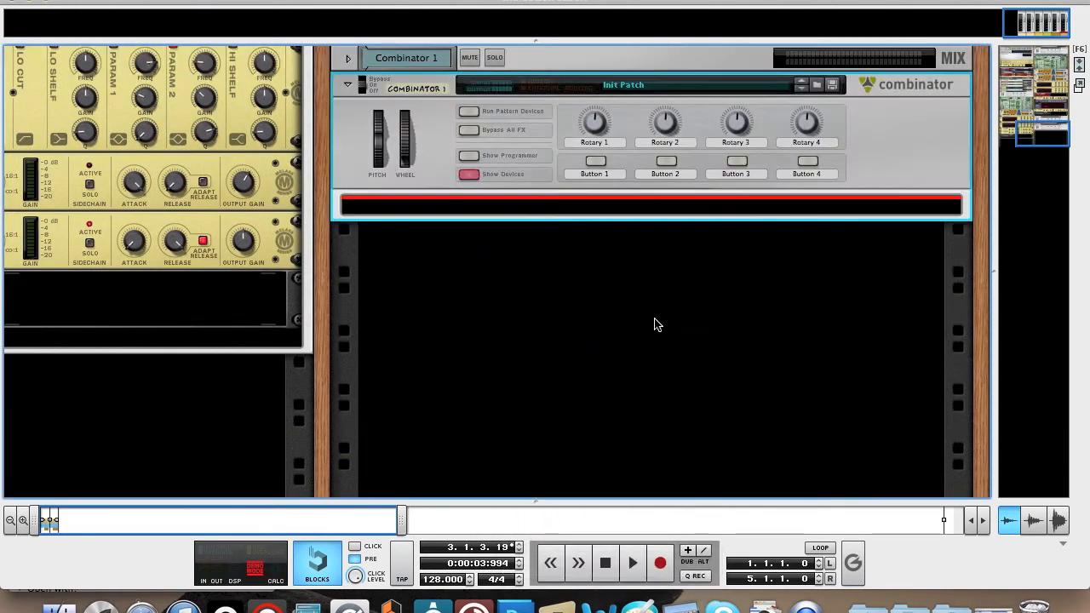
Create a Malström synthesizer inside the new, empty Combinator.
right_click(581, 208)
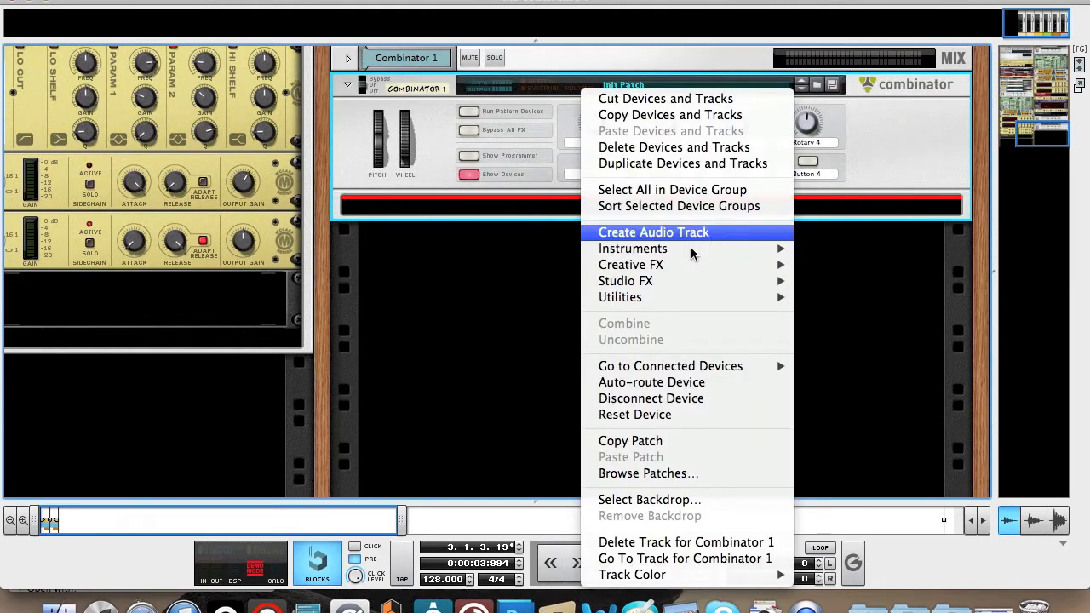
mouse_move(693, 255)
left_click(858, 350)
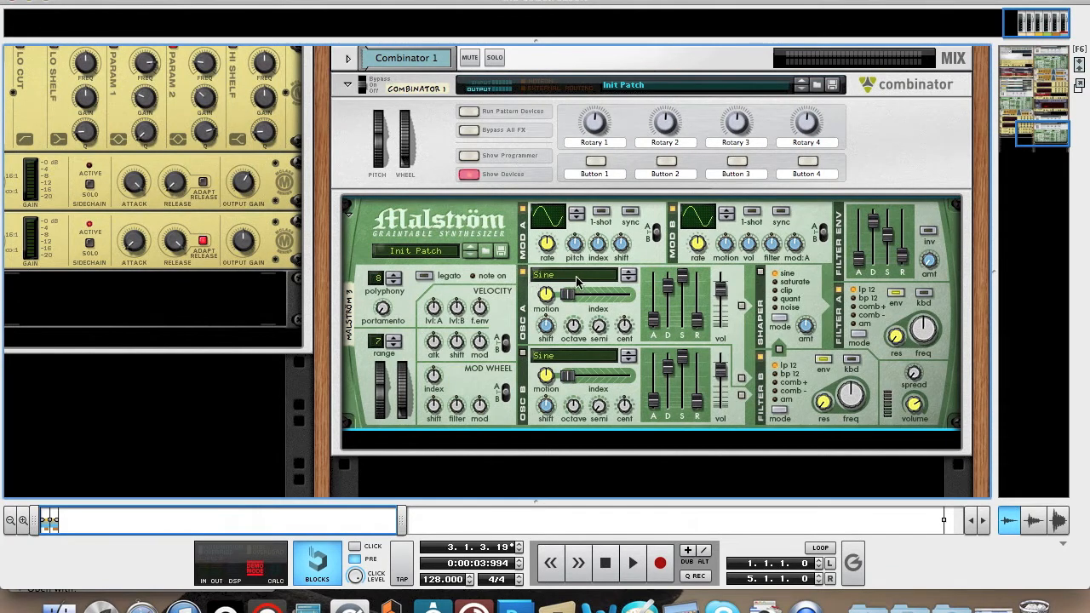
Set the Malström's Oscillator A to Synth: Juno, lower its motion slightly and fine-tune its shift.
left_click(578, 289)
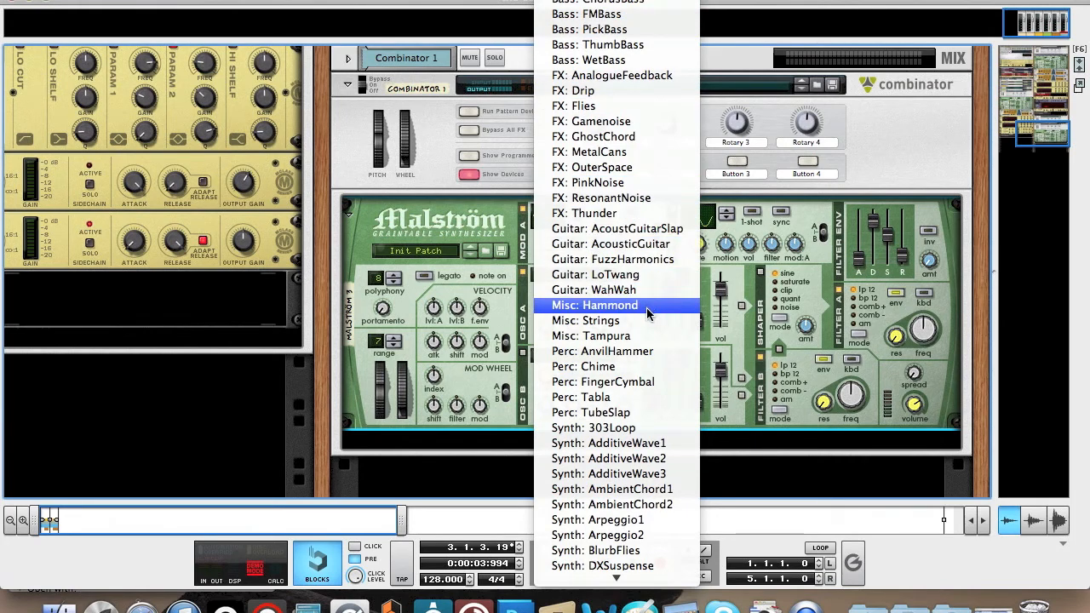
scroll(630, 477, "down", 5)
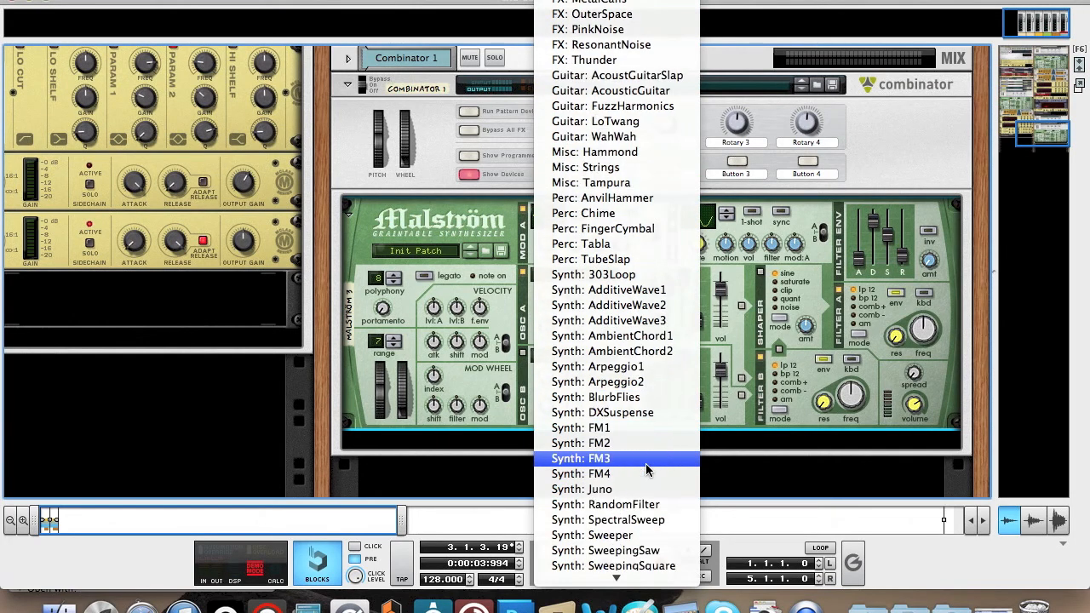
left_click(626, 490)
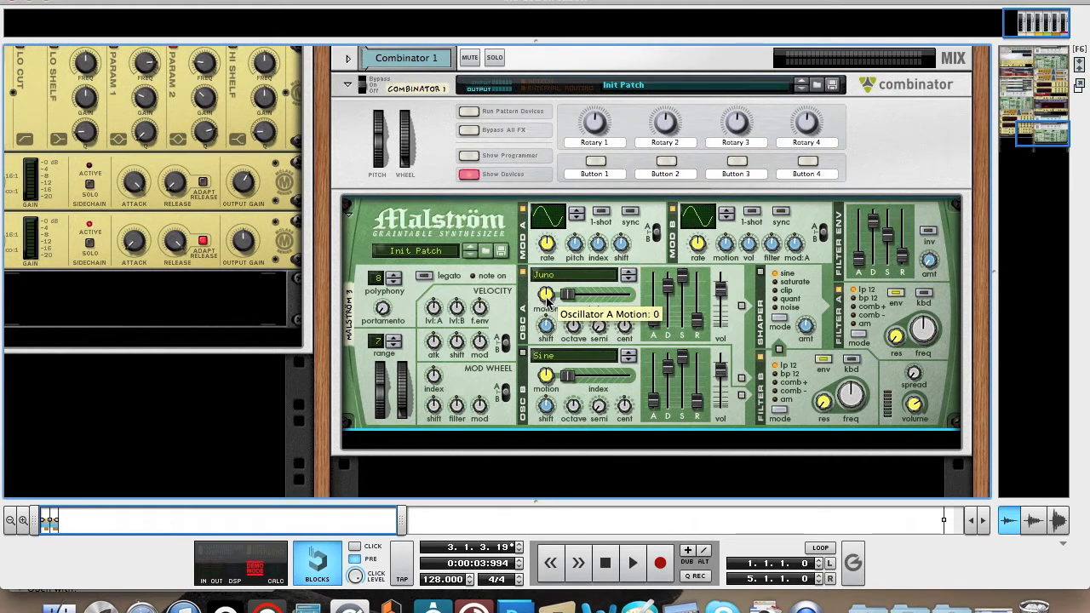
left_click_drag(548, 302, 549, 307)
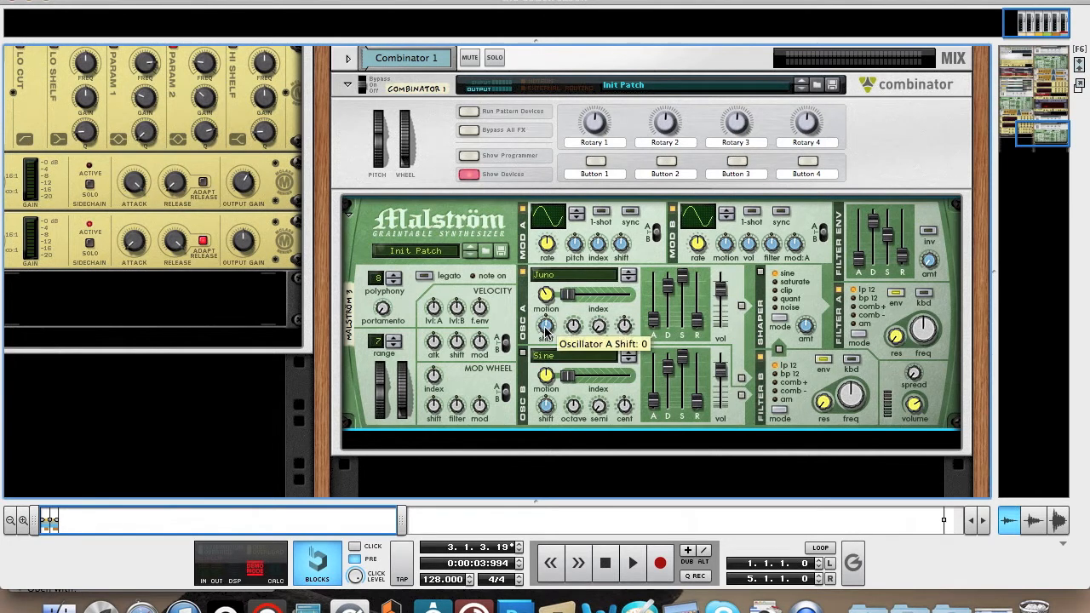
left_click_drag(548, 332, 547, 332)
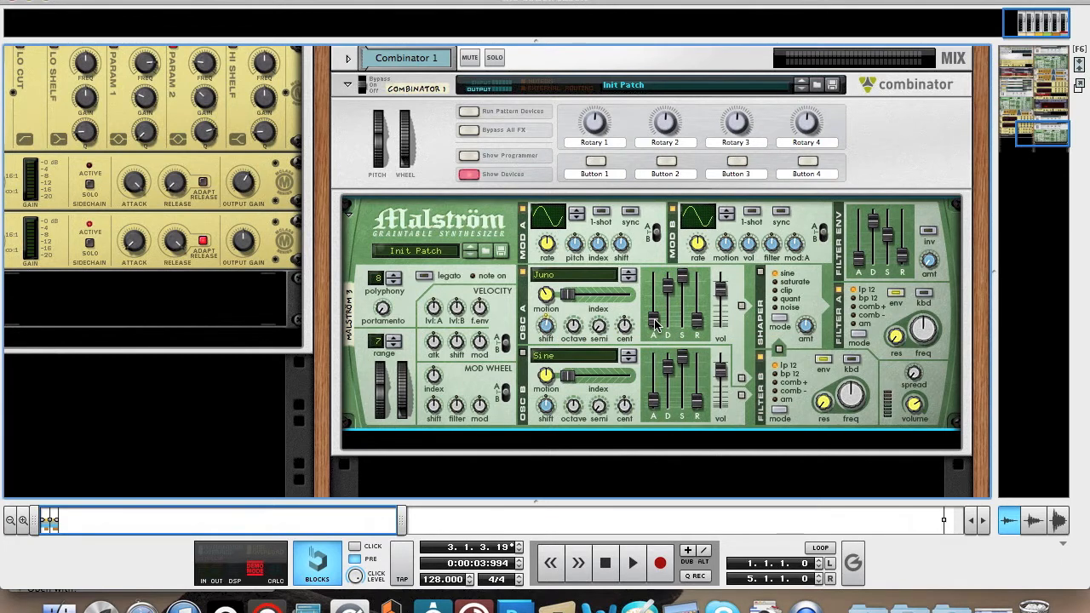
Shape Oscillator A's amplitude envelope with a shorter decay, a sustain of 81 and a shorter release.
left_click_drag(655, 322, 654, 321)
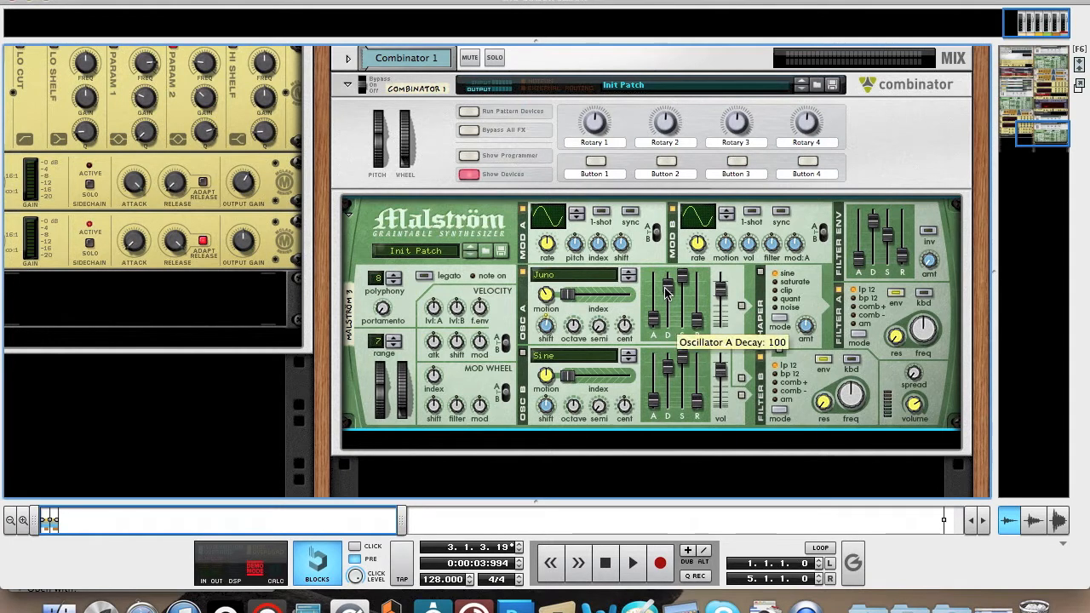
mouse_move(666, 291)
left_mouse_down()
mouse_move(667, 312)
mouse_move(669, 301)
left_mouse_up()
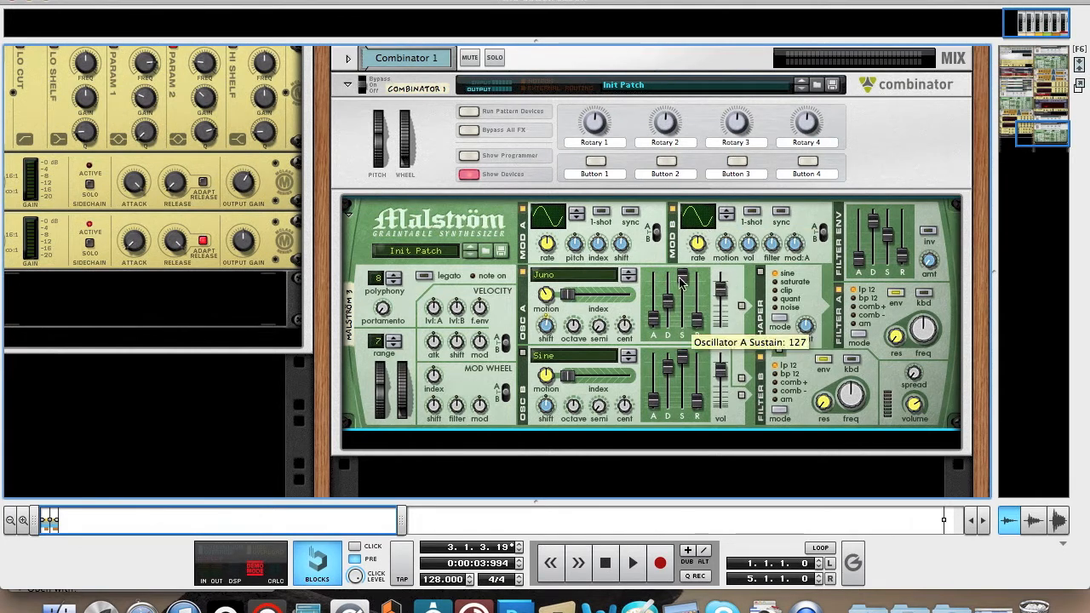
left_click_drag(681, 281, 681, 298)
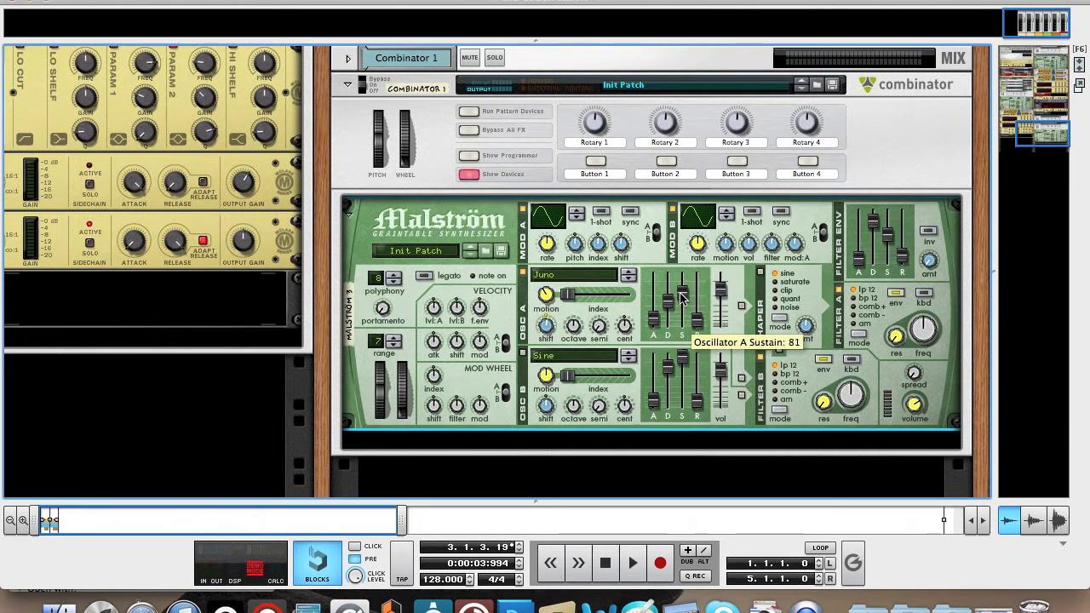
mouse_move(698, 323)
left_click_drag(697, 321, 698, 328)
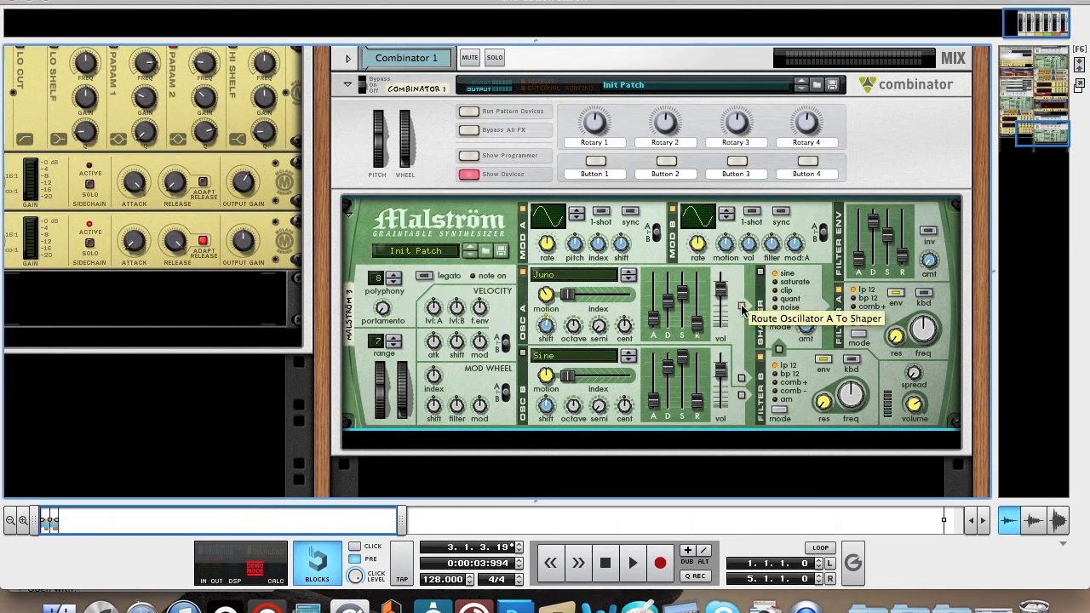
Route Oscillator A to the Shaper in sine mode and slightly adjust the Shaper amount.
left_click(741, 307)
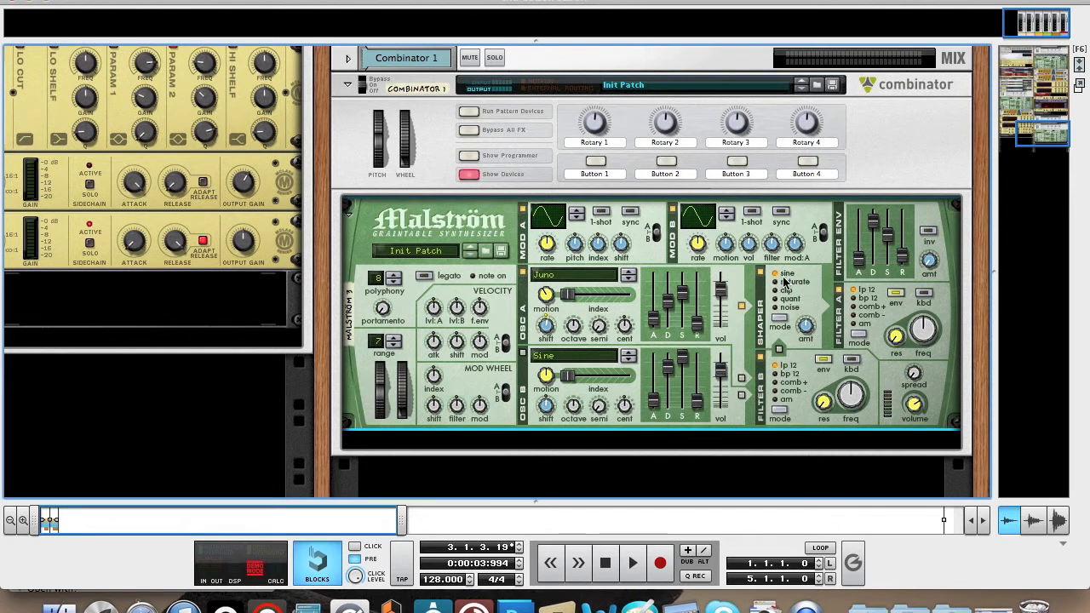
mouse_move(808, 332)
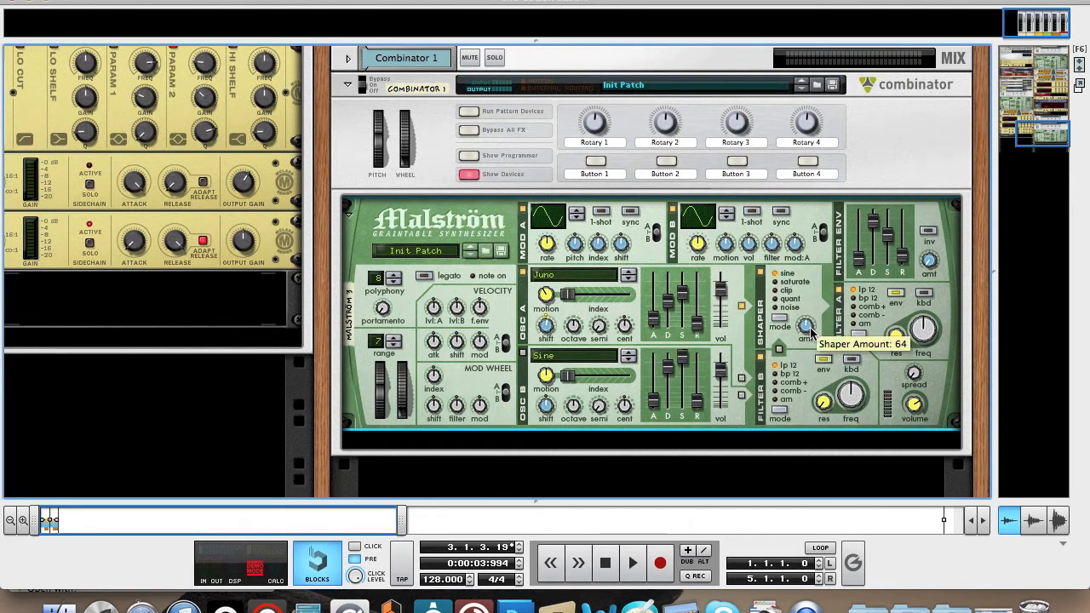
left_click_drag(810, 331, 813, 338)
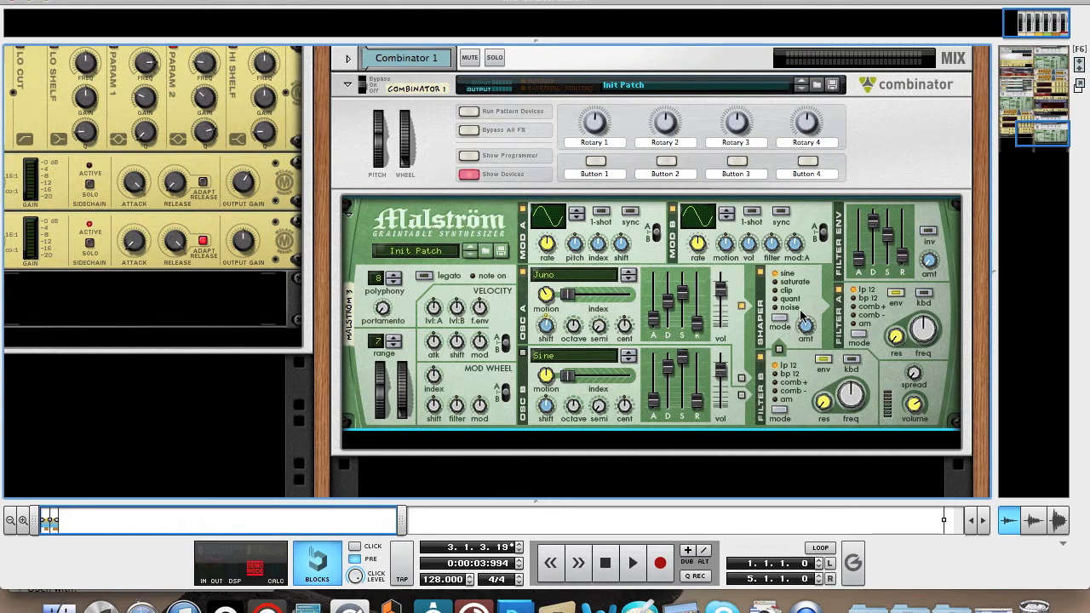
Play a test note with the on-screen piano keys, raise Filter A's frequency and set its resonance to 19.
key("F4")
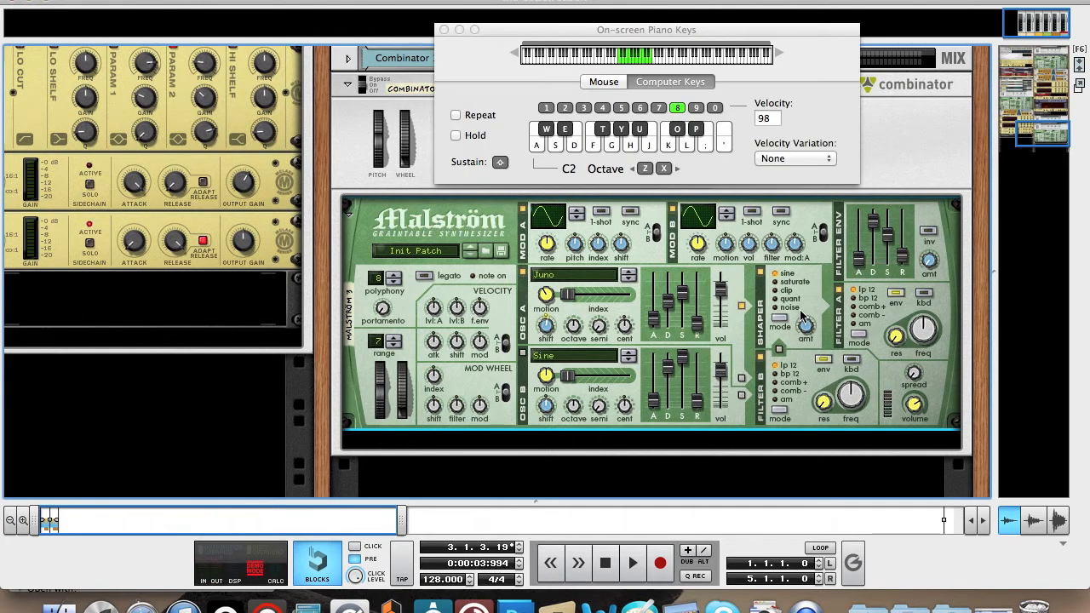
key("d")
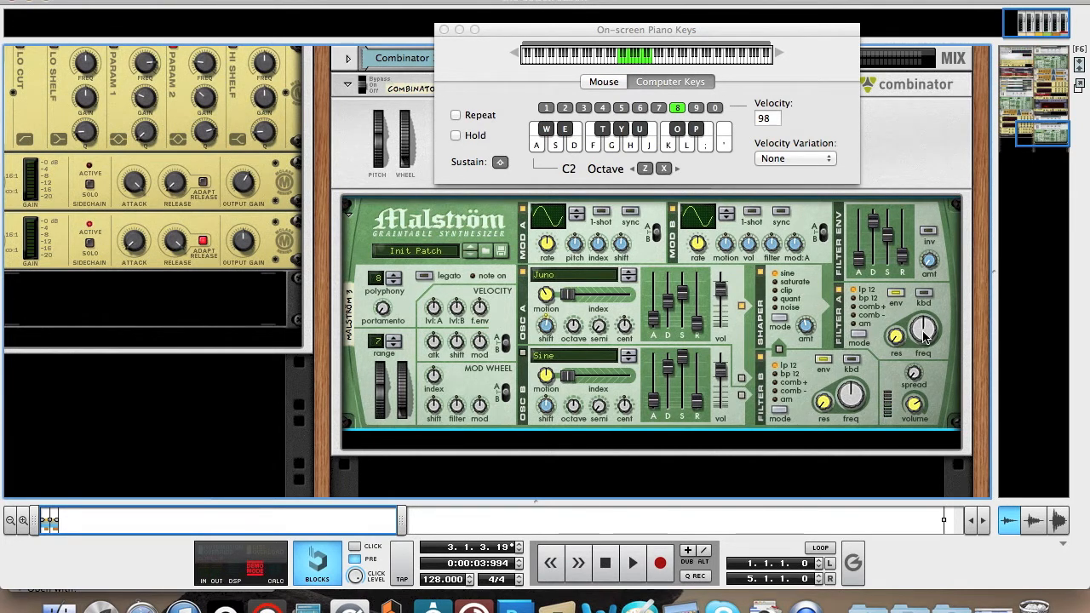
mouse_move(927, 339)
left_click_drag(926, 339, 926, 317)
mouse_move(895, 340)
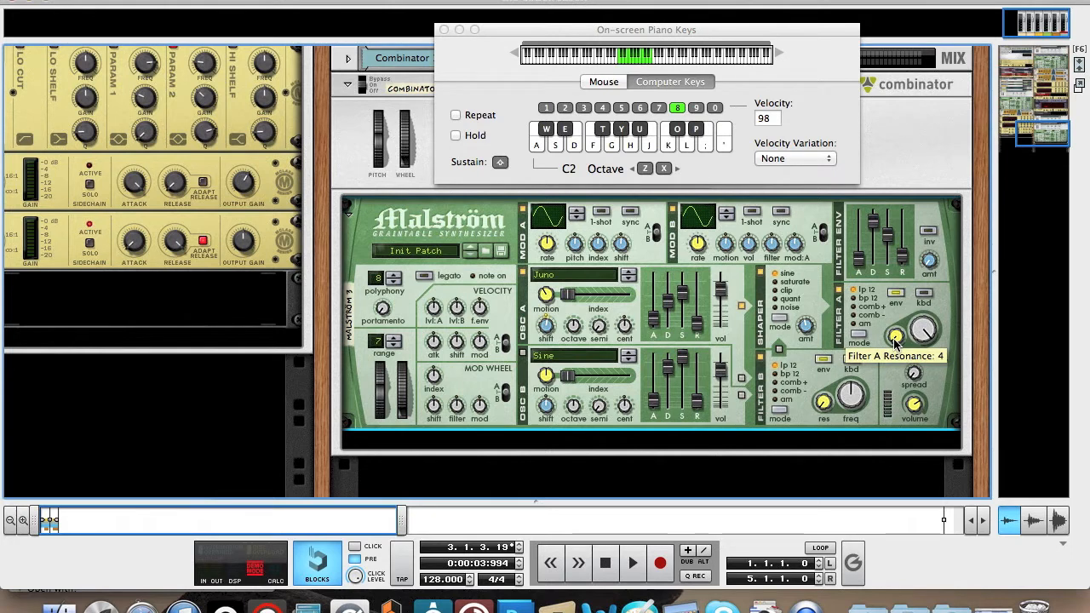
left_click_drag(896, 339, 894, 335)
Audition the filtered sound with repeated notes, lowering the on-screen piano's octave to C1.
key("Tab")
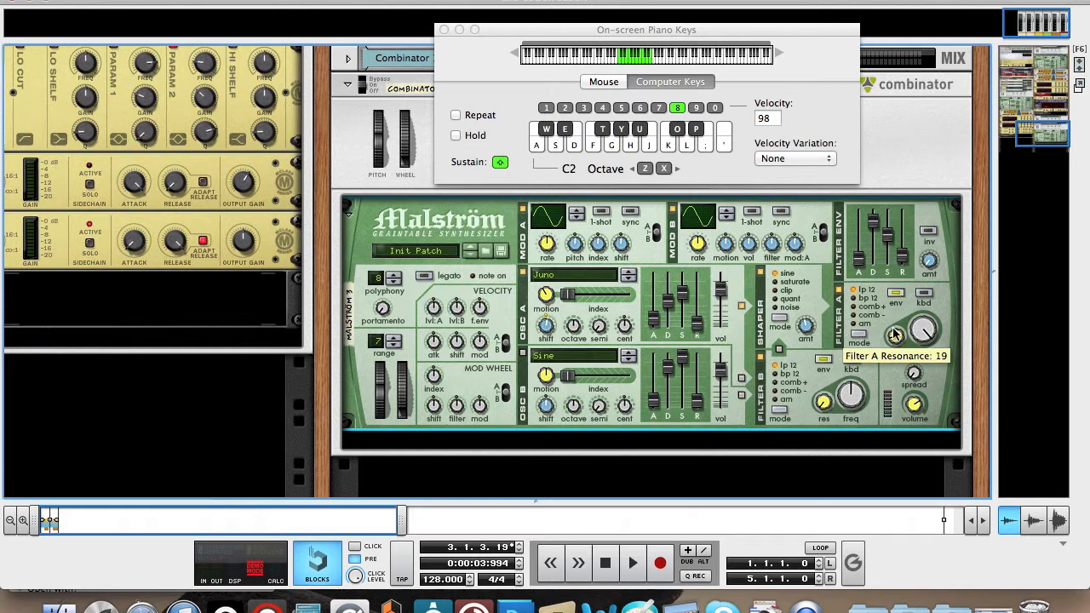
key("d")
key("d")
key("d")
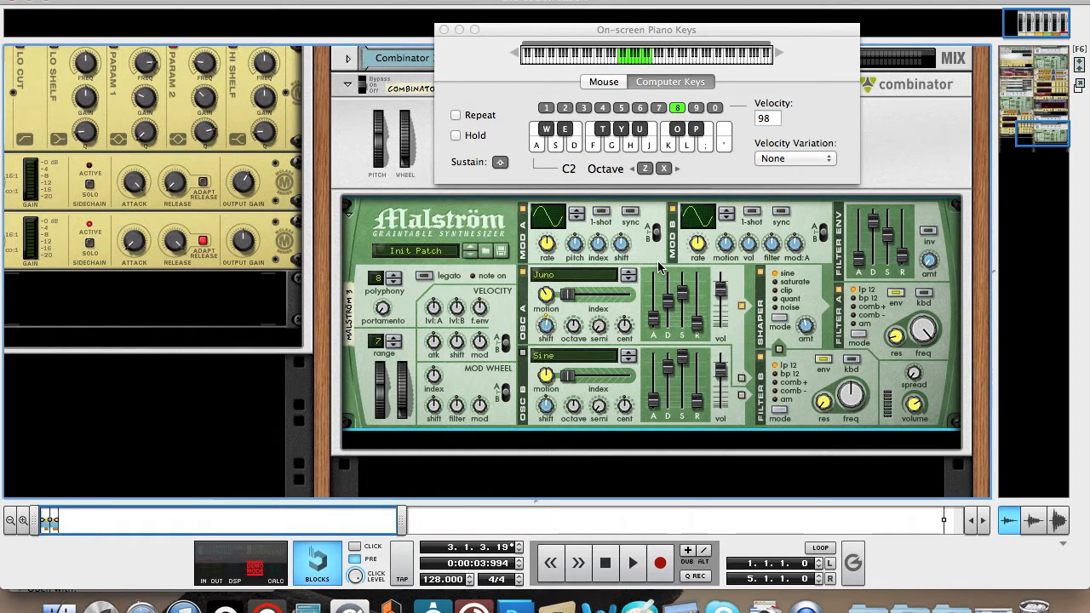
key("z")
key("d")
key("d")
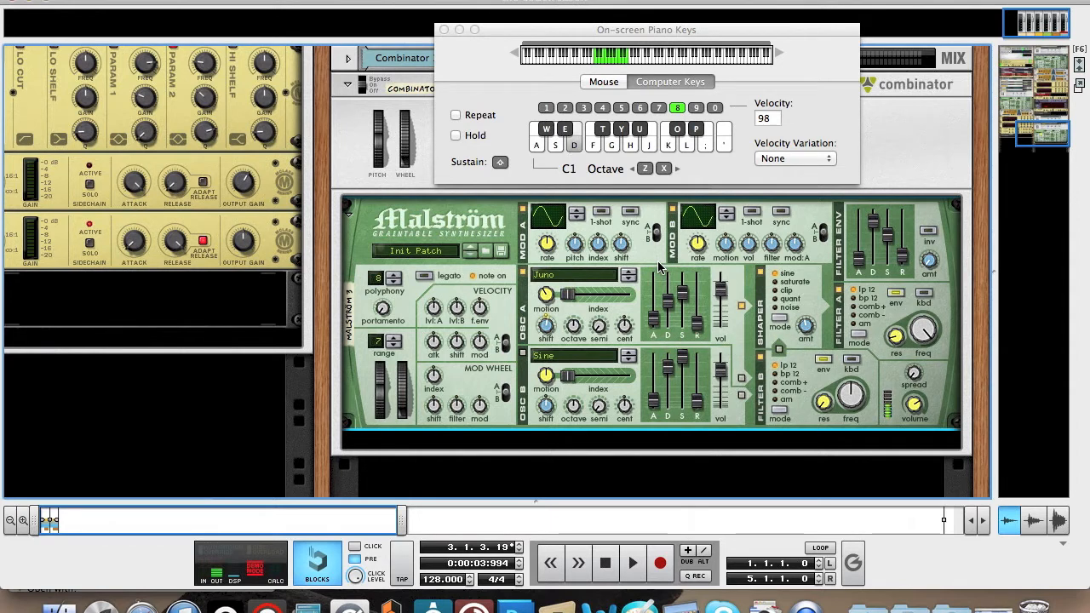
key("d")
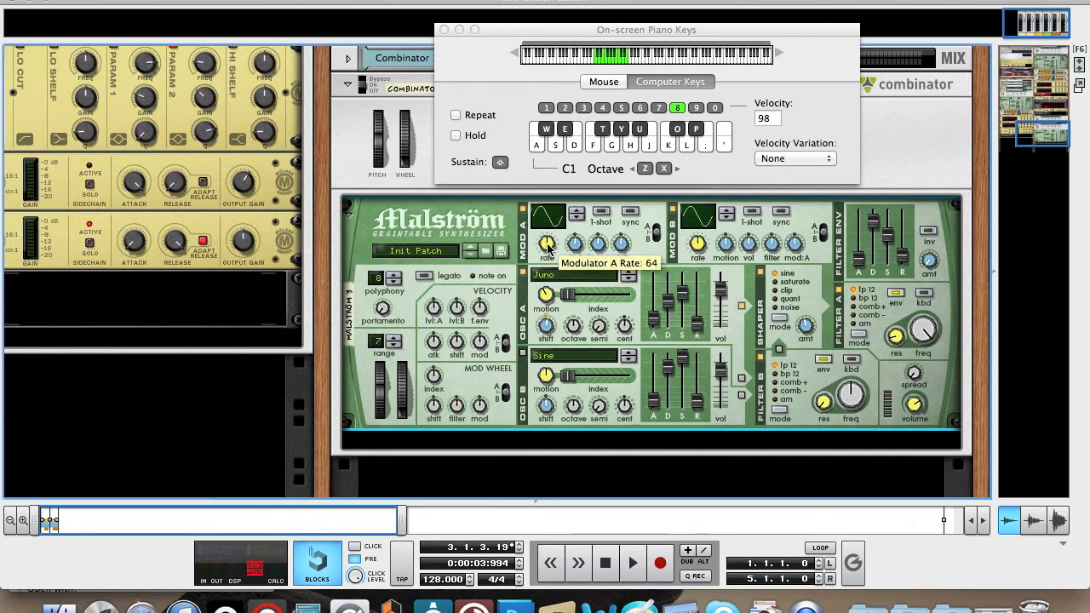
Raise Modulator A's pitch amount slightly and nudge its index amount down.
key("Tab")
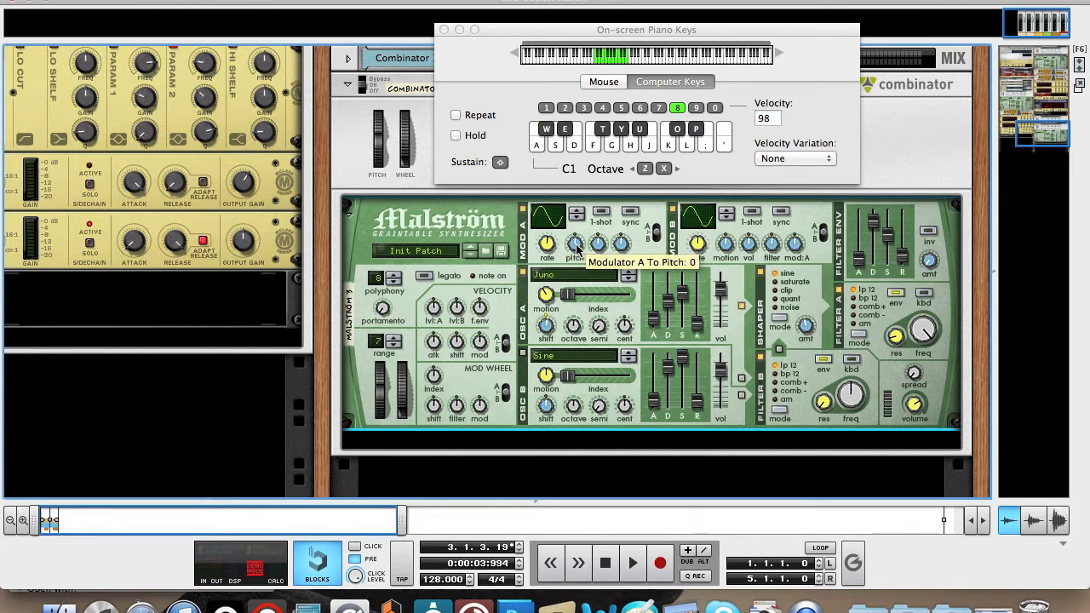
key("Tab")
left_click_drag(576, 247, 576, 239)
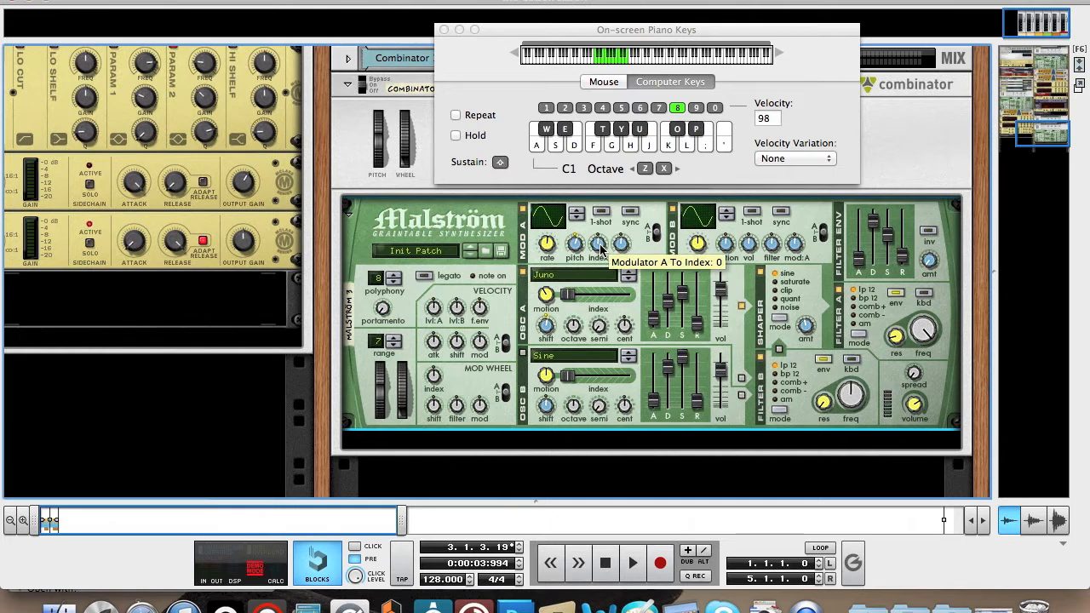
left_click_drag(599, 248, 601, 251)
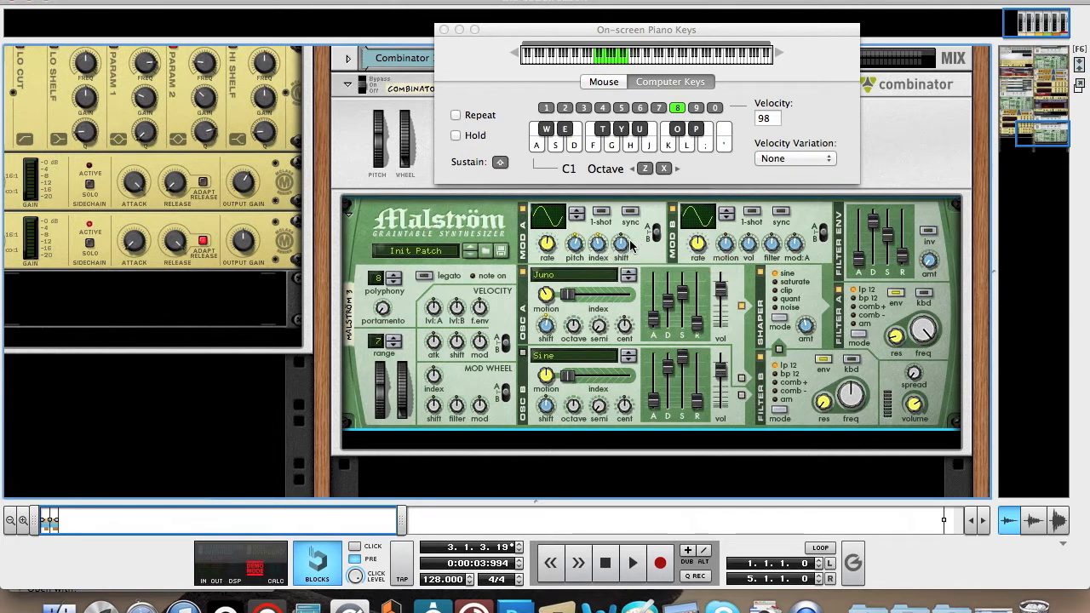
key("Tab")
key("Tab")
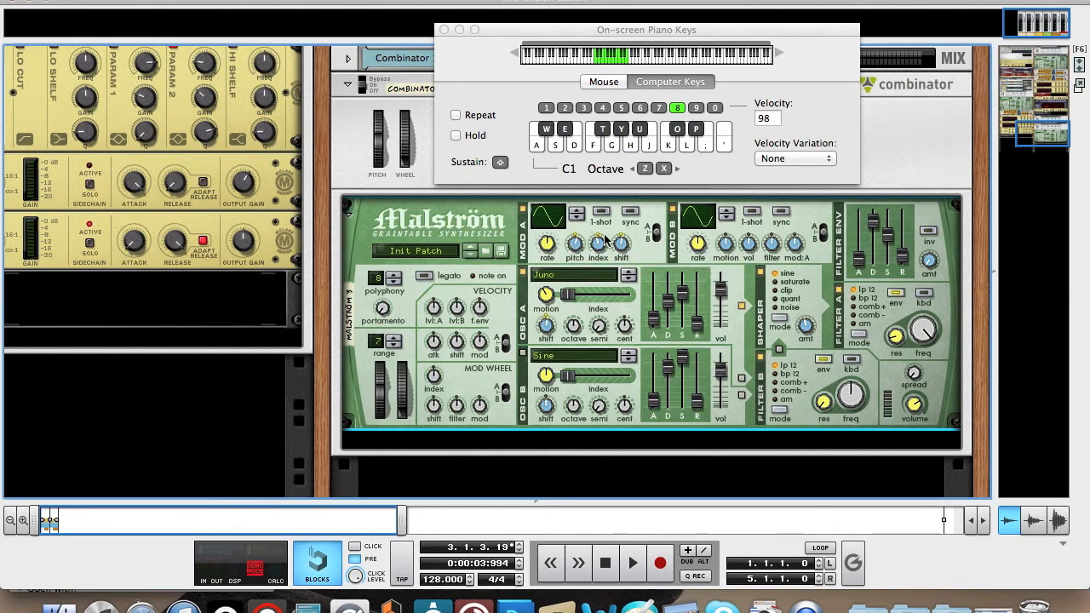
Play a few descending low notes to audition the modulated Malström sound.
key("d")
key("d")
key("d")
key("s")
key("a")
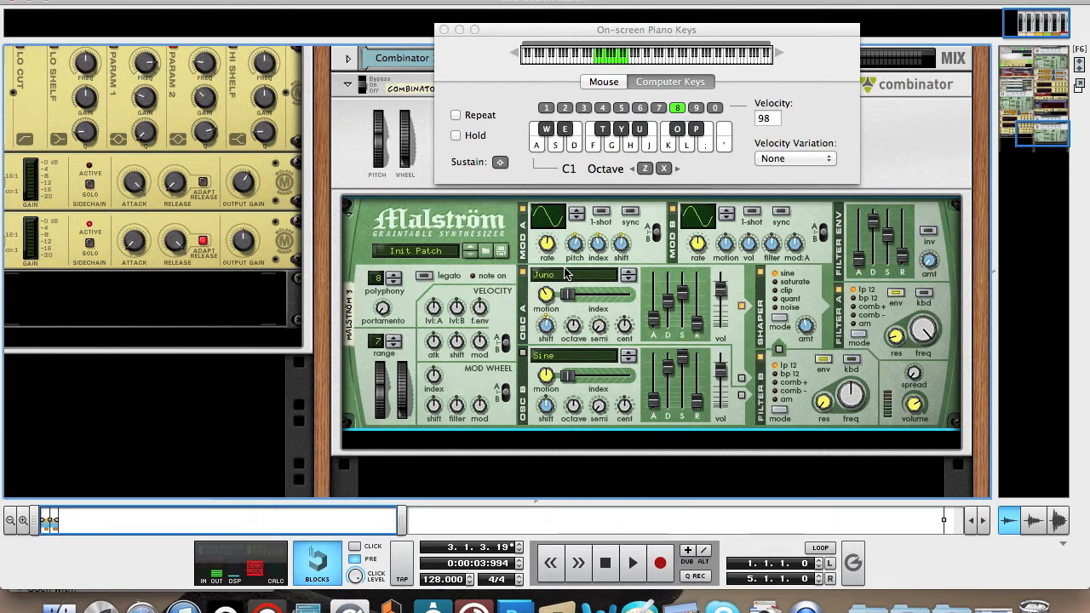
scroll(614, 341, "down", 3)
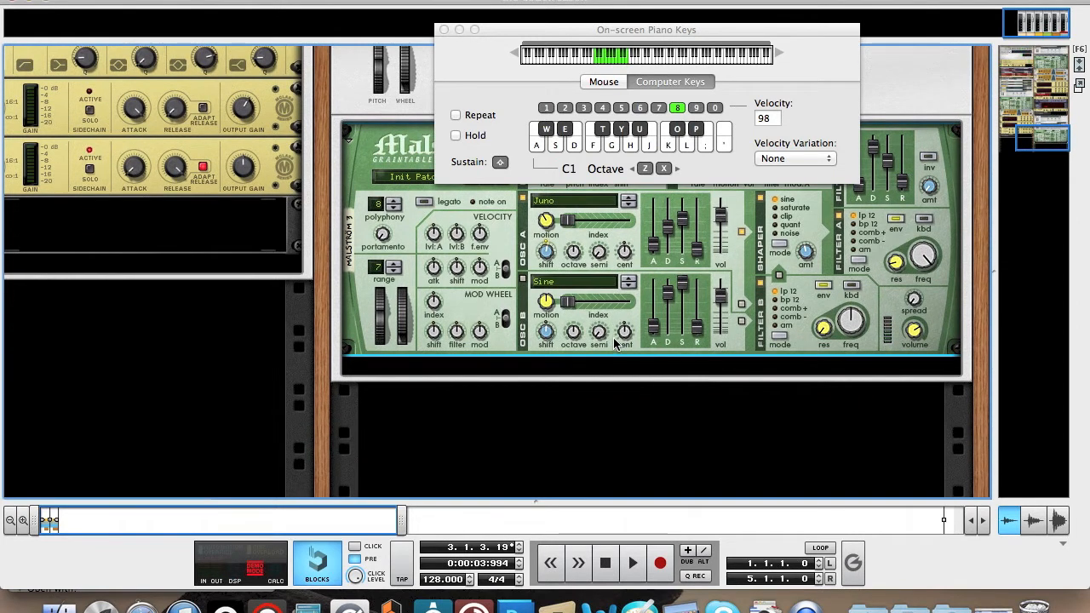
Add a Scream 4 Distortion after the Malström inside the Combinator.
scroll(522, 254, "up", 8)
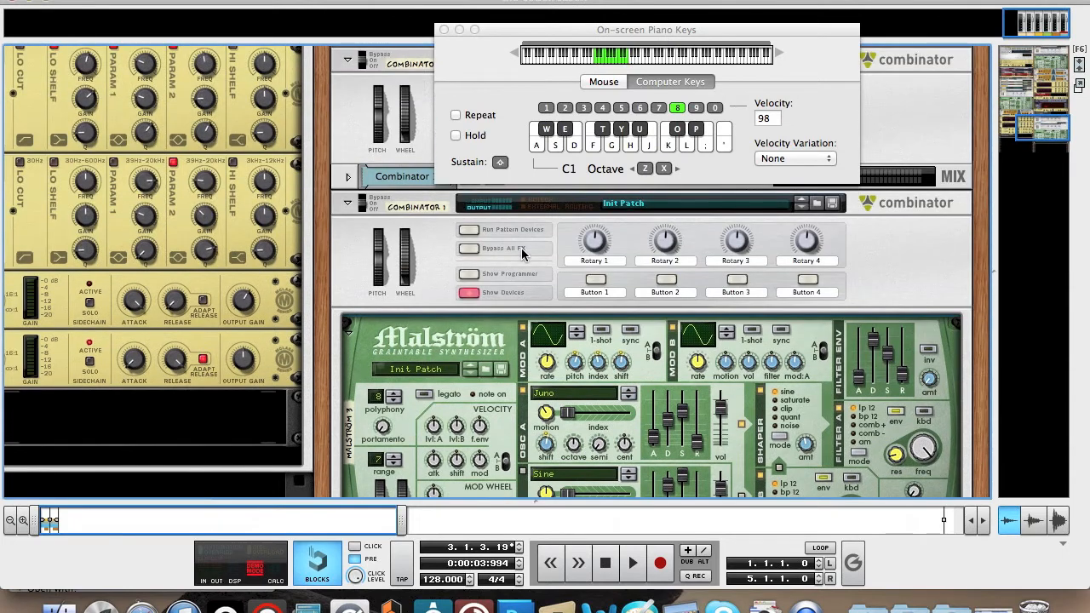
scroll(529, 295, "down", 9)
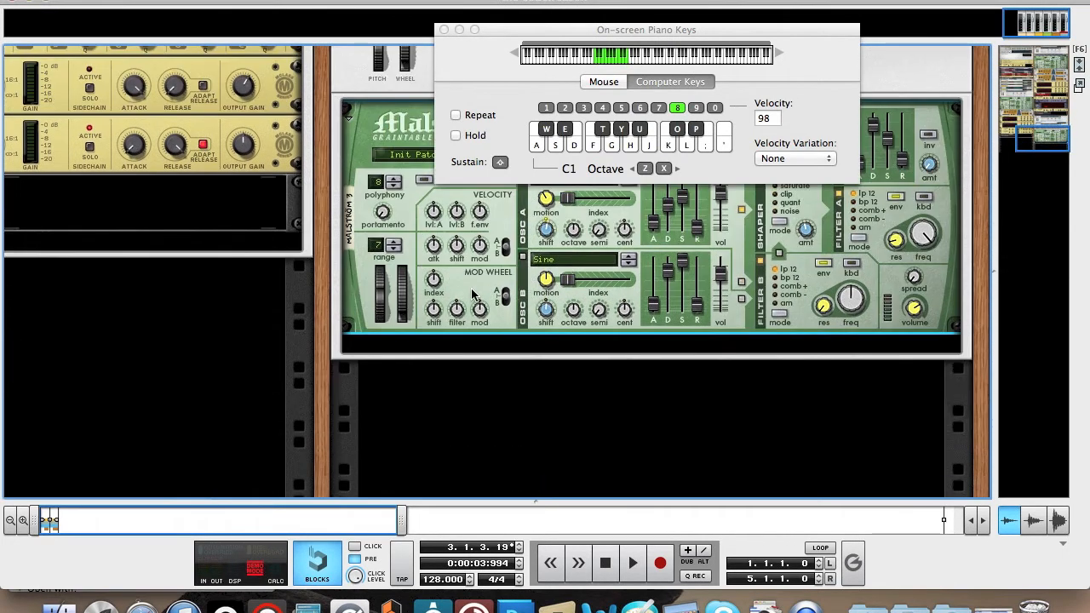
right_click(474, 293)
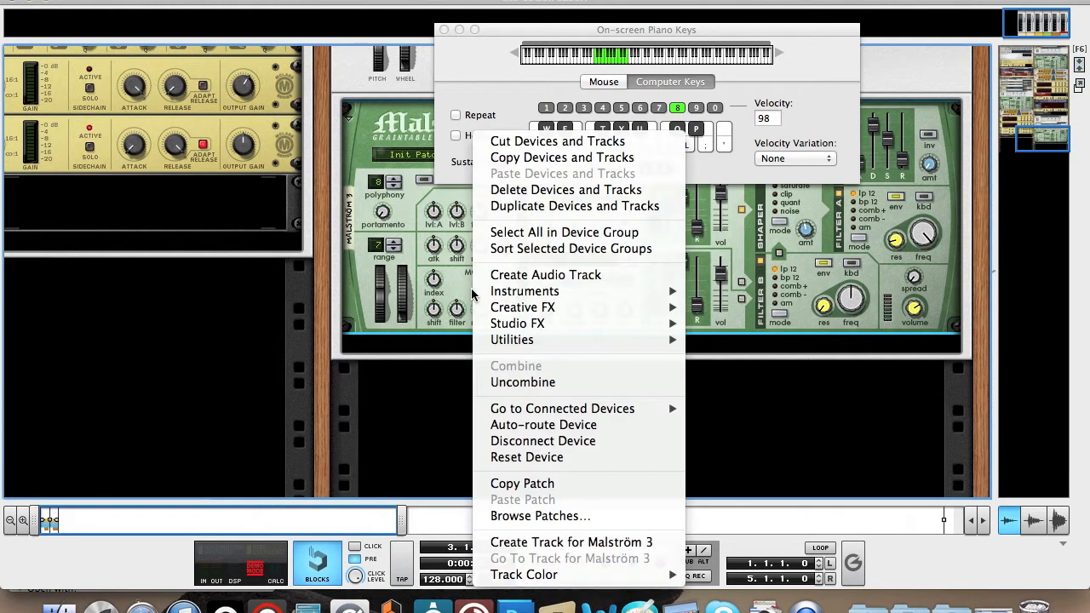
mouse_move(562, 328)
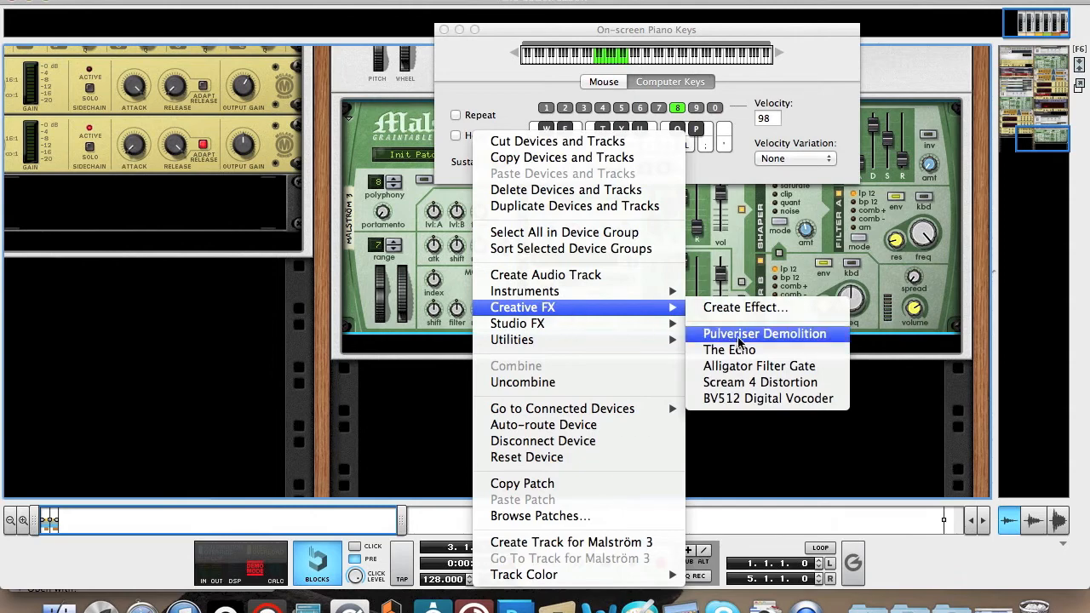
left_click(750, 382)
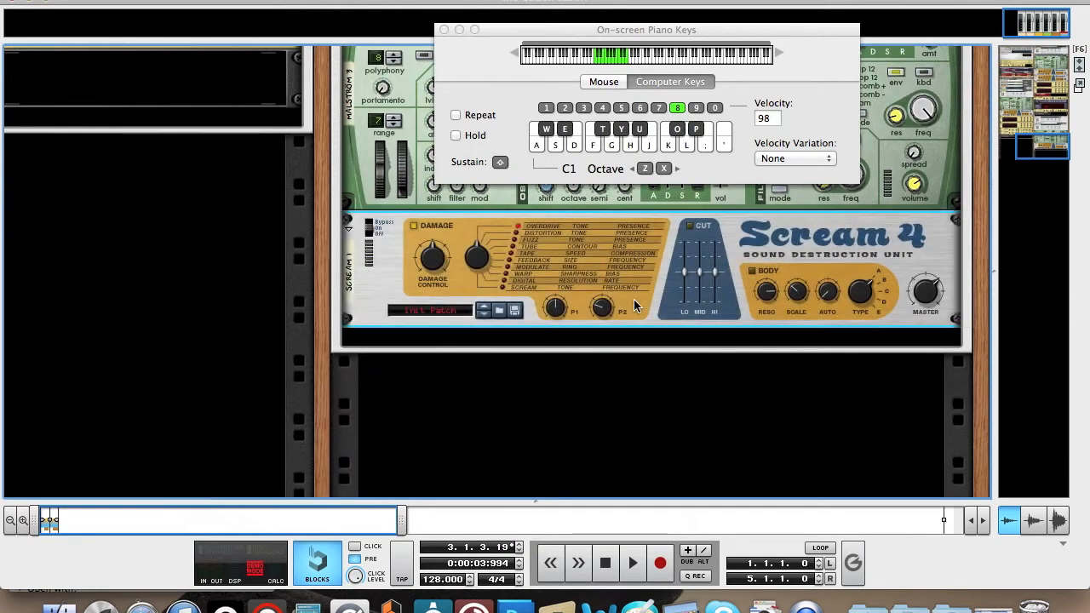
right_click(643, 306)
mouse_move(705, 313)
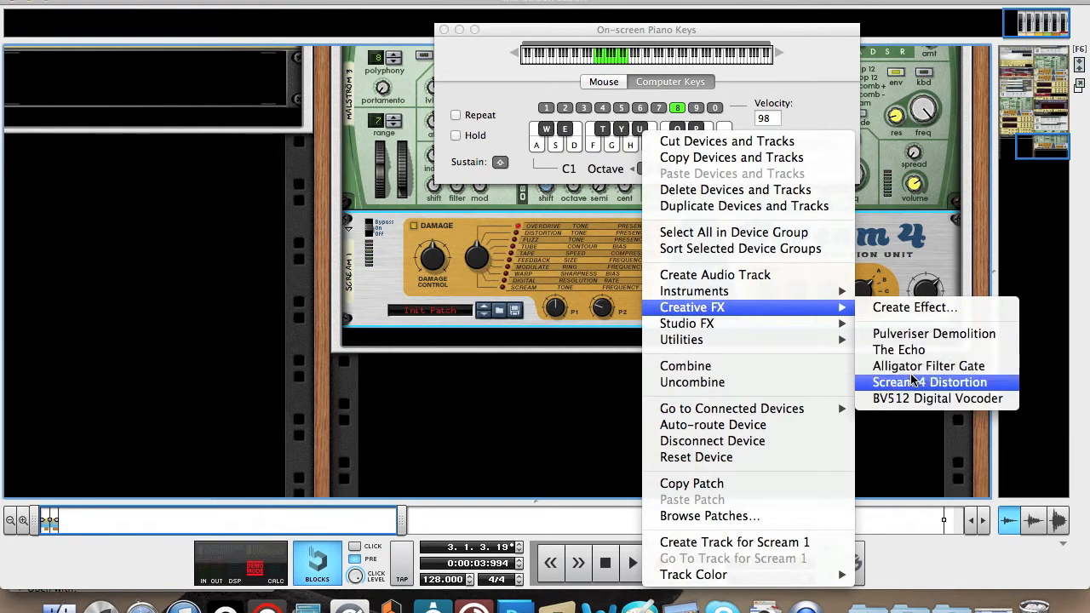
left_click(913, 368)
key("F4")
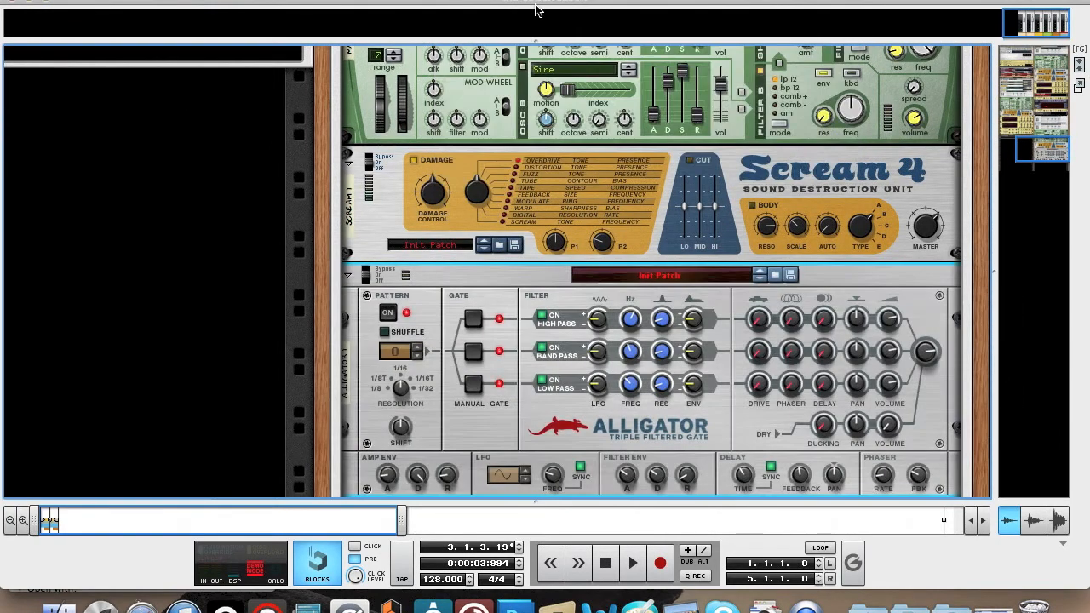
key("super+z")
Add a second Scream 4 Distortion directly below the first one in the Combinator.
right_click(510, 264)
right_click(462, 296)
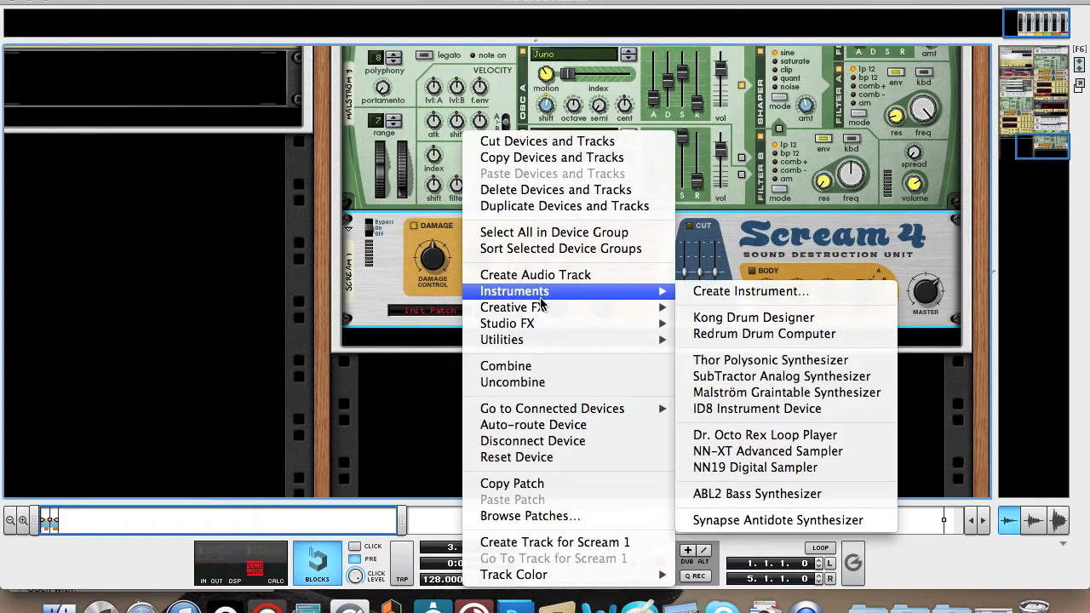
mouse_move(545, 308)
left_click(756, 389)
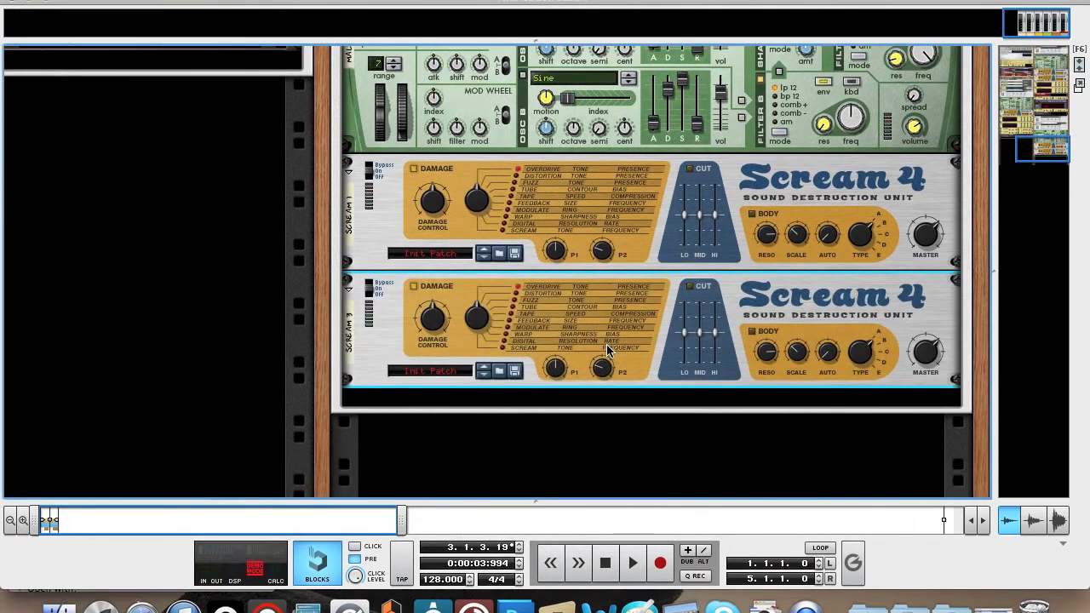
Set the first Scream 4 to the Warp damage type, lower its damage control slightly and raise parameter 2.
left_click(511, 222)
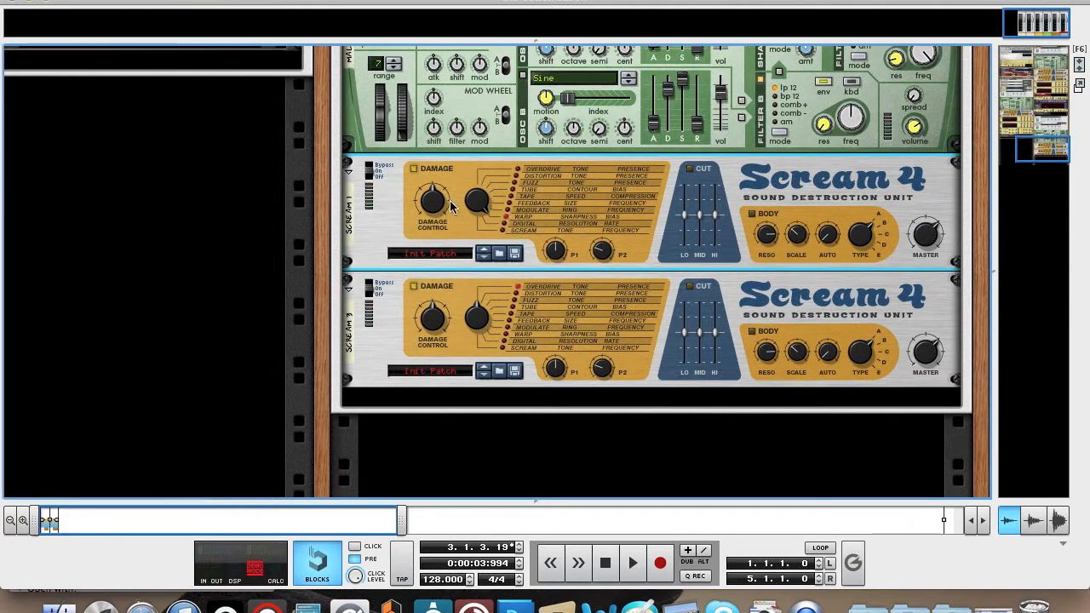
left_click_drag(434, 207, 429, 220)
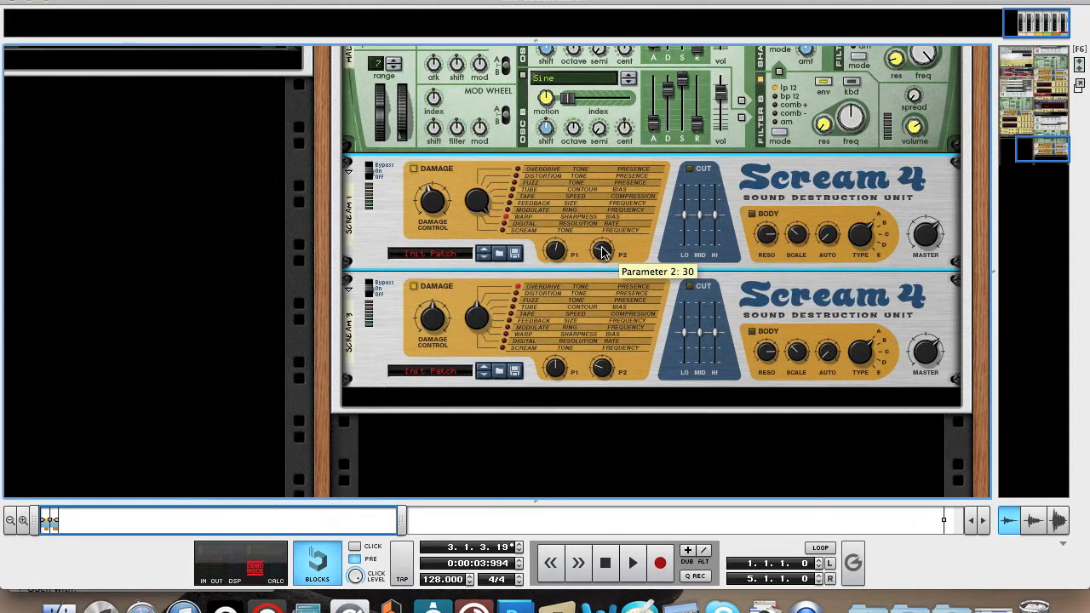
left_click_drag(602, 252, 599, 233)
left_click_drag(599, 223, 598, 218)
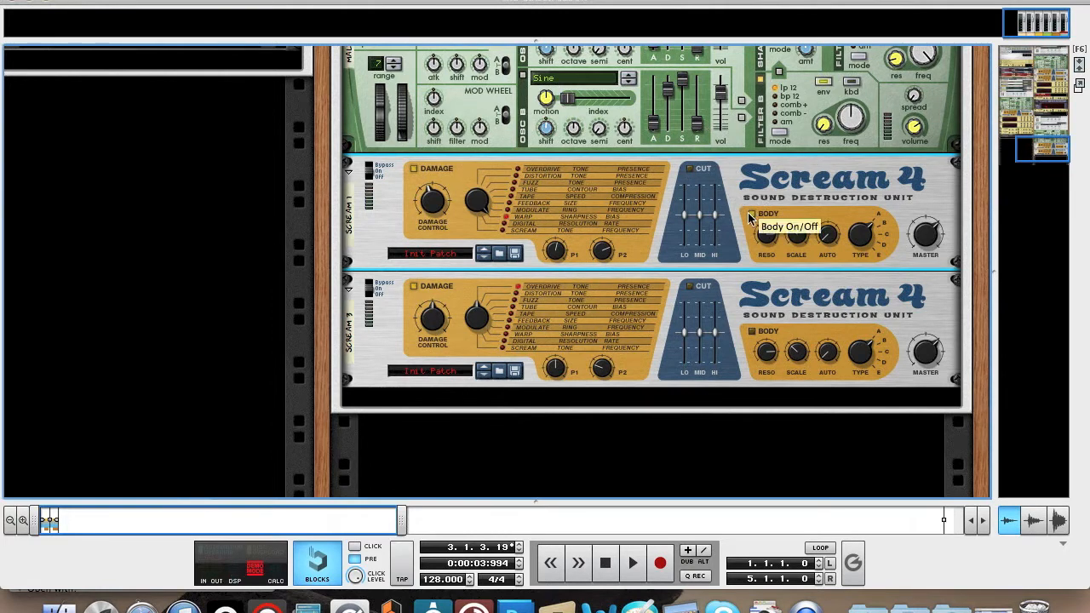
Turn on the first Scream 4's Body section, change its body type, lower the resonance and raise the scale.
left_click(750, 217)
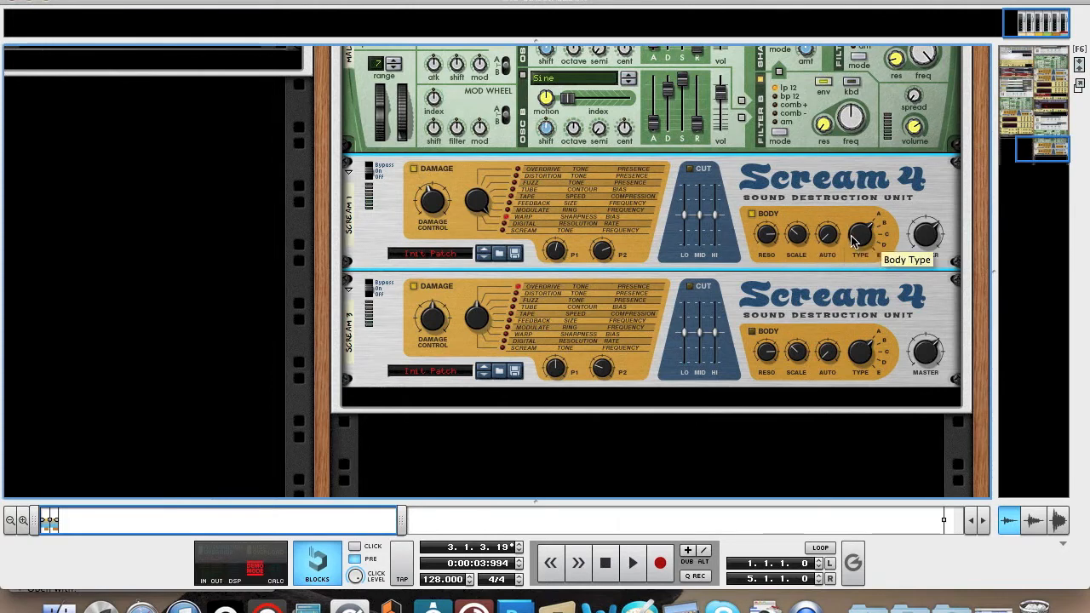
left_click_drag(858, 236, 857, 232)
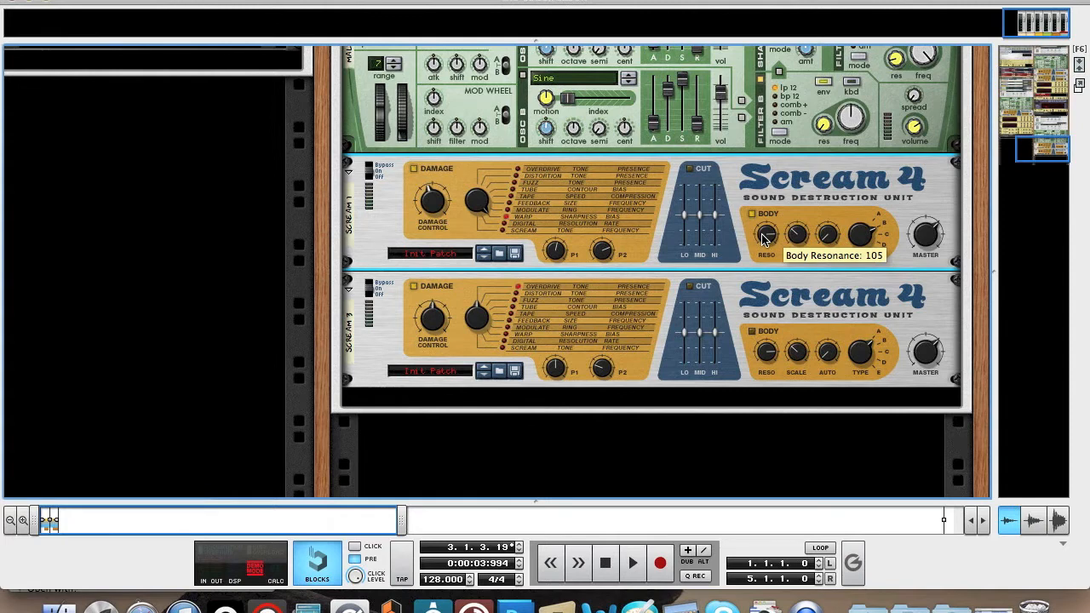
left_click_drag(762, 241, 764, 252)
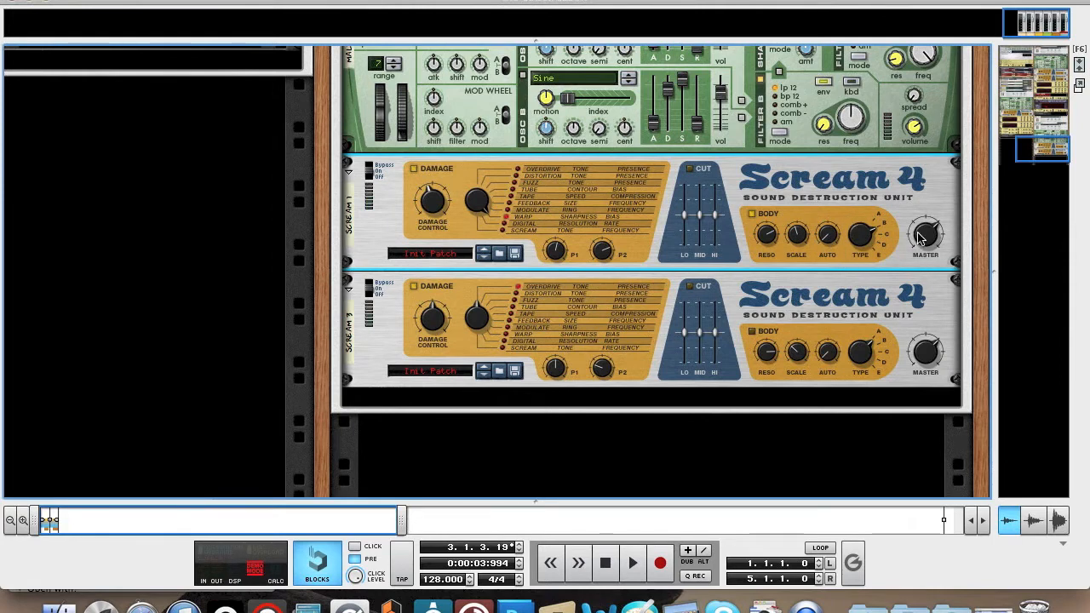
Bypass the second Scream 4 and audition the first one with a few low notes on the on-screen piano.
left_click(370, 284)
key("F4")
key("g")
key("g")
key("d")
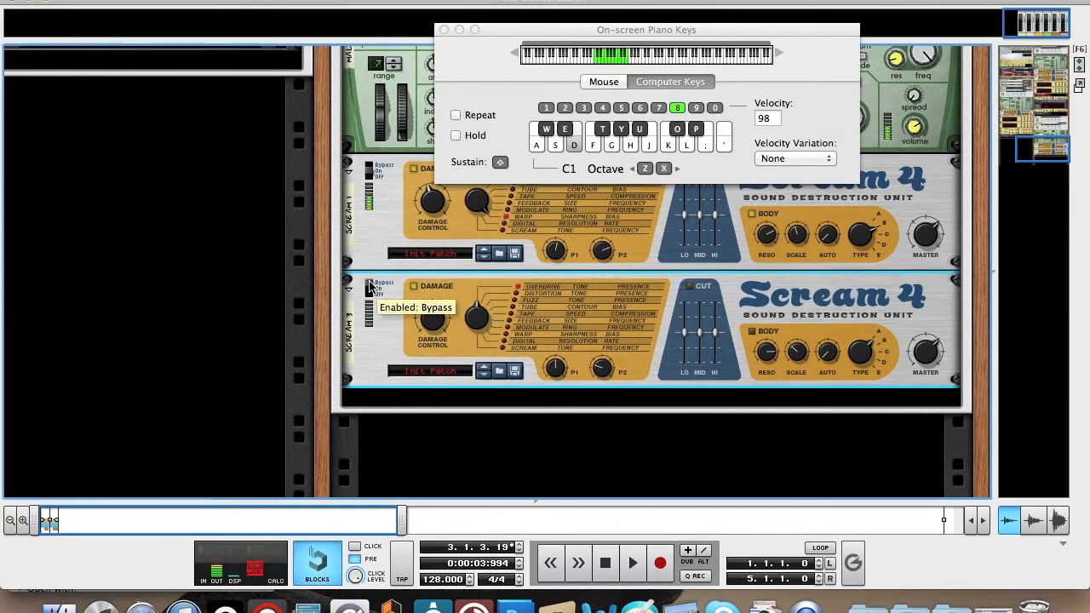
Compare the sound with the first Scream 4's Body section off and on, and close the on-screen piano.
left_click(751, 218)
key("d")
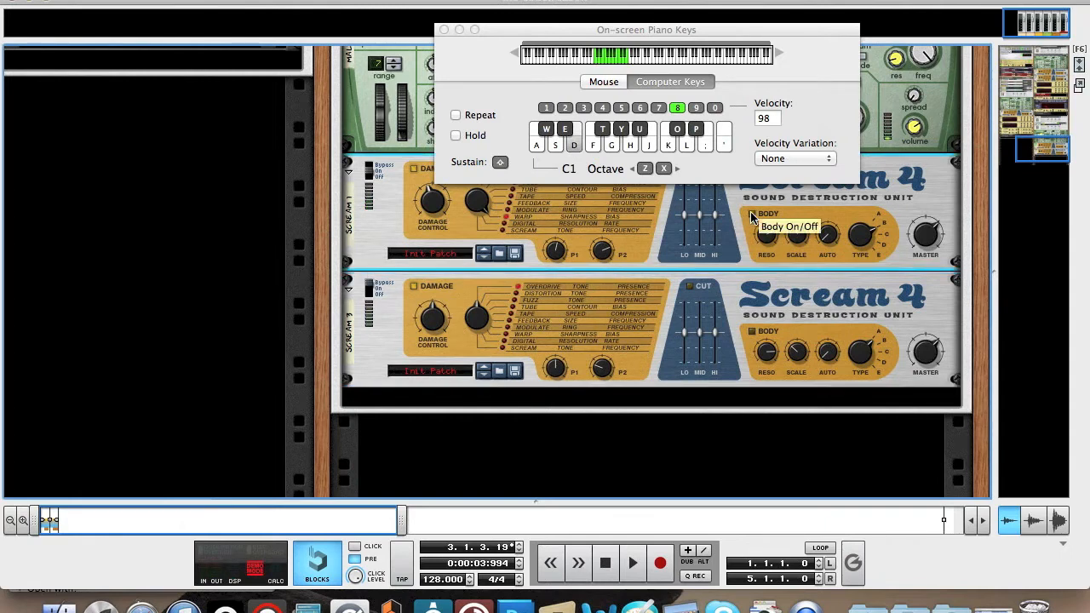
key("d")
left_click(751, 215)
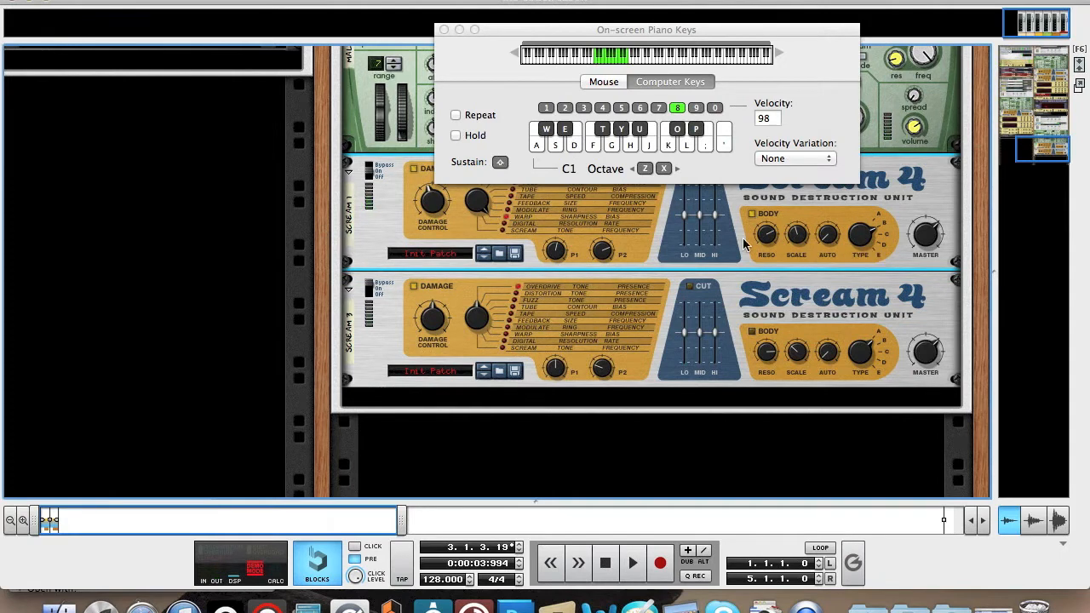
left_click(443, 30)
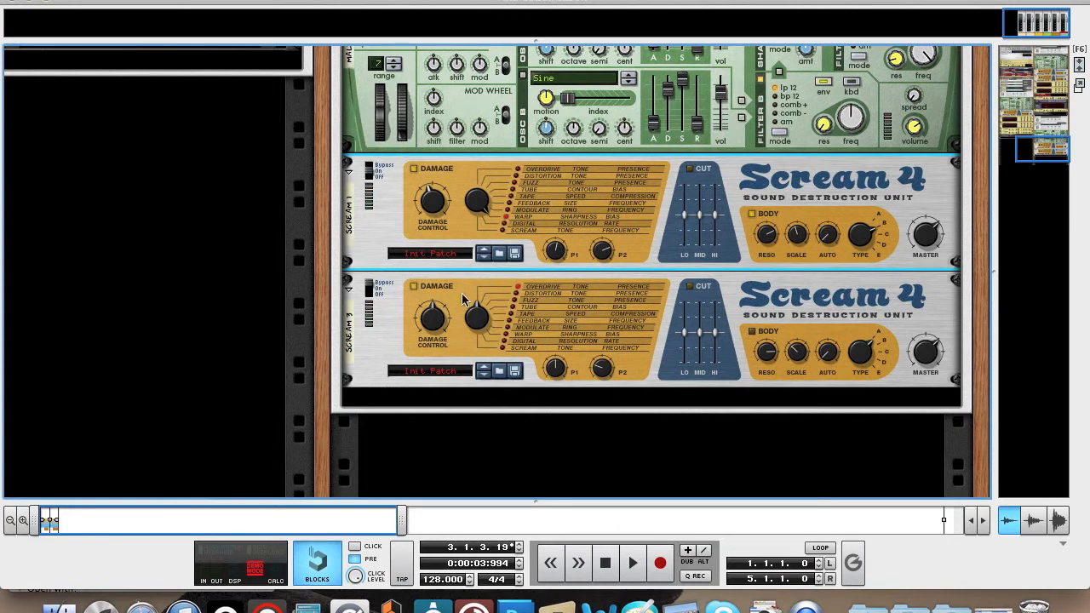
Re-enable the second Scream 4, set its damage type to Tube, lower parameter 1 and raise parameter 2 to maximum.
left_click_drag(367, 282, 368, 289)
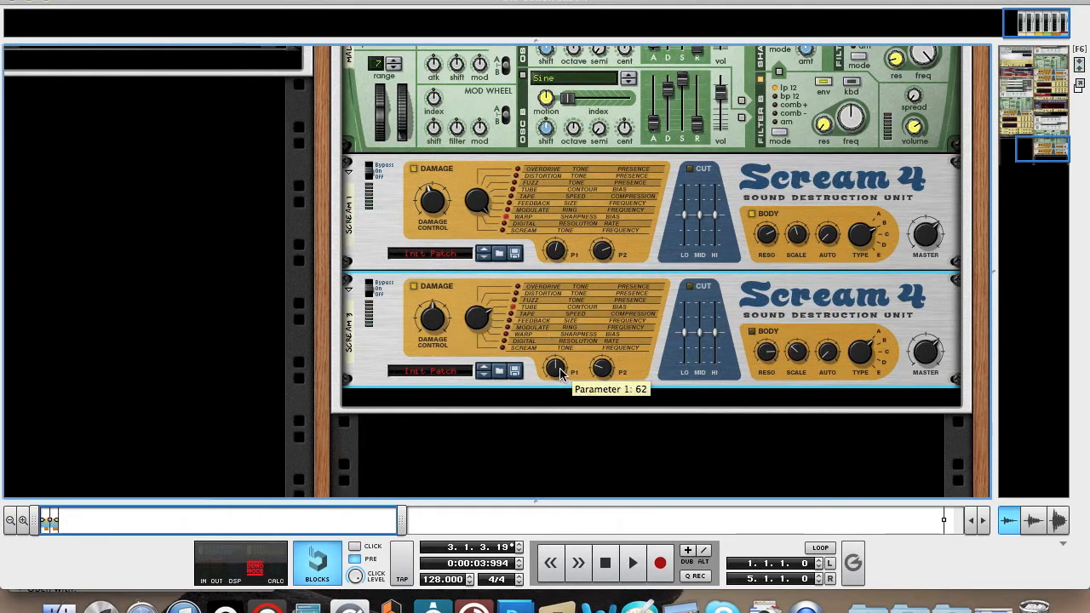
left_click_drag(560, 373, 562, 384)
left_click_drag(600, 368, 567, 207)
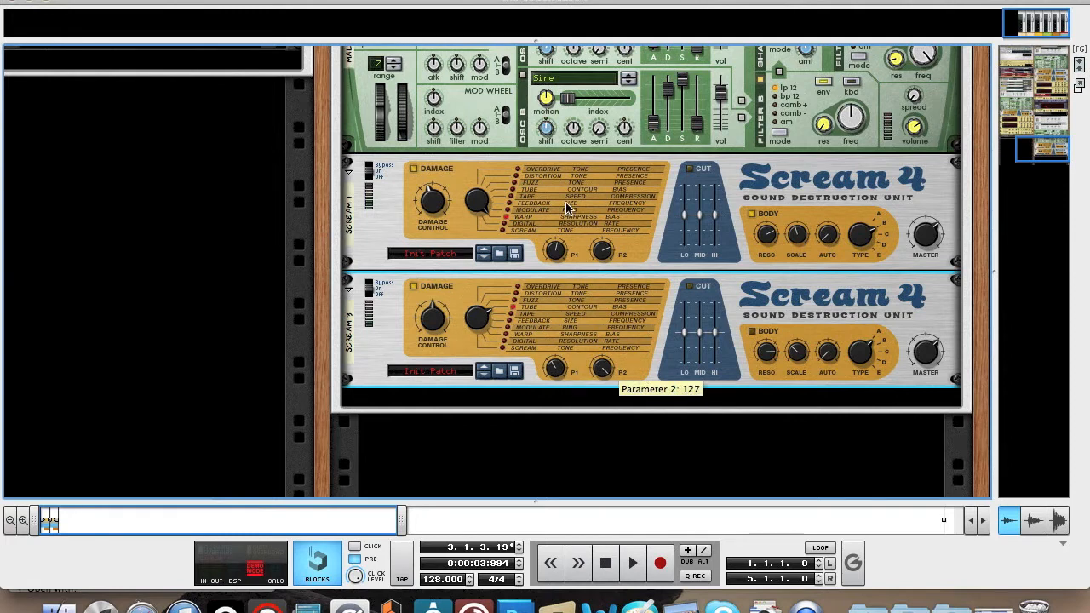
Turn on the second Scream 4's Cut section and raise its low band to about 26, mid a little more and high slightly.
left_click(691, 290)
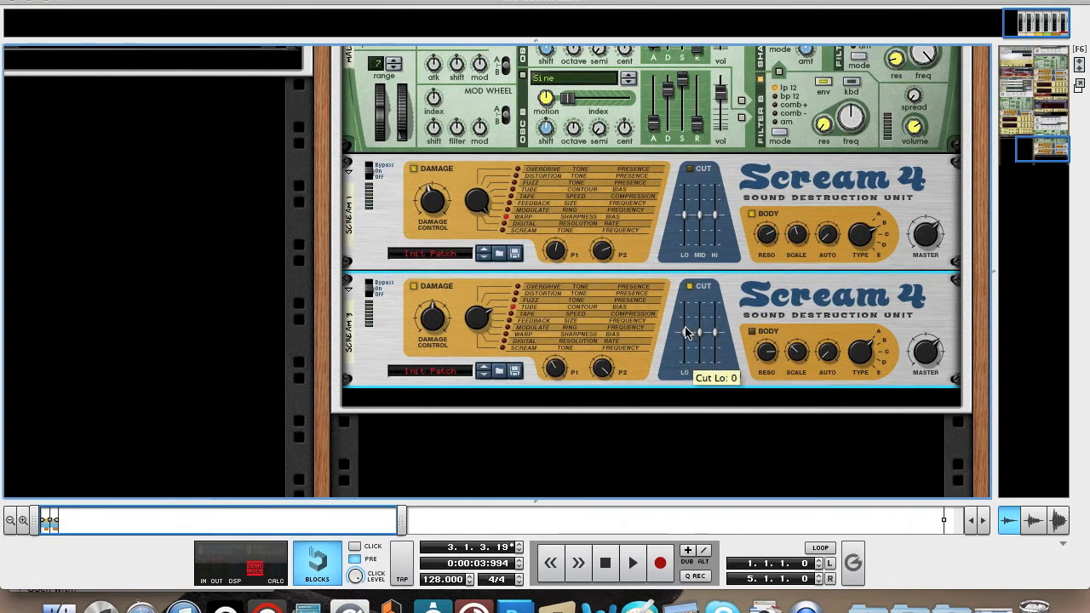
left_click_drag(686, 332, 687, 281)
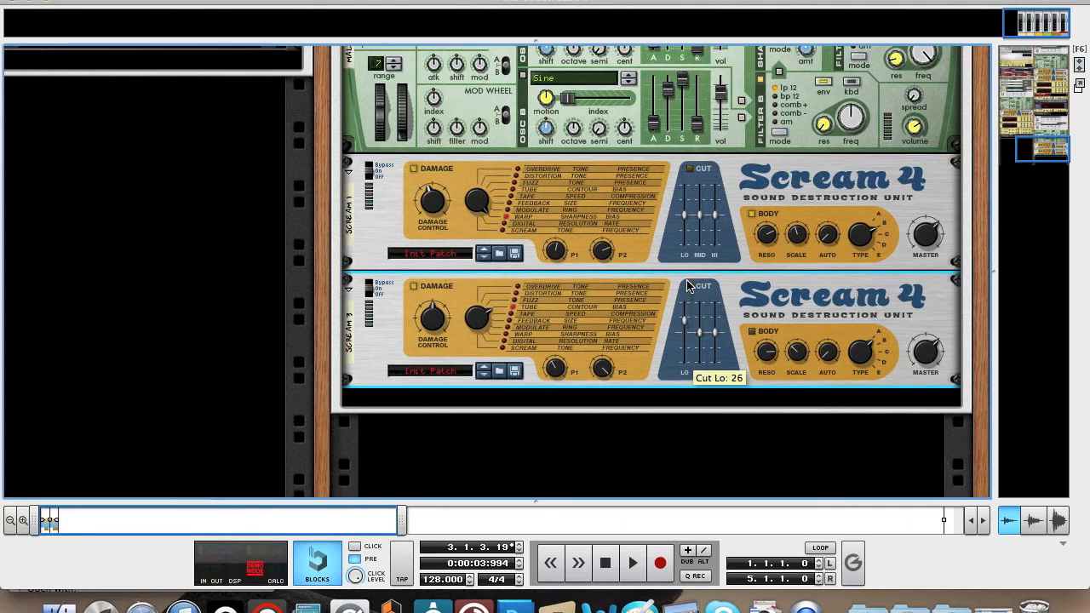
left_click(689, 286)
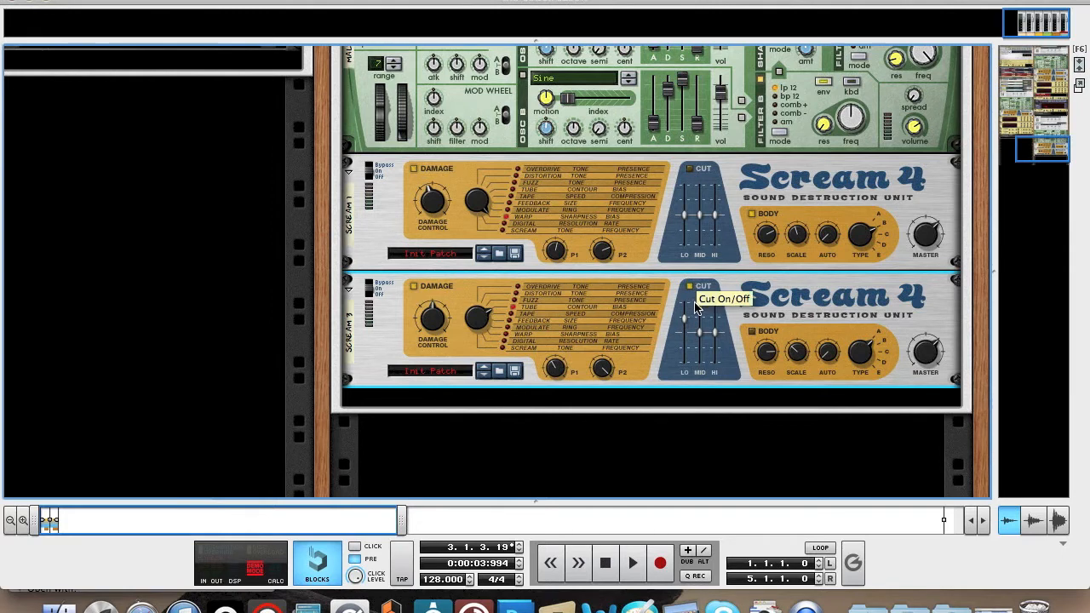
left_click_drag(699, 327, 700, 316)
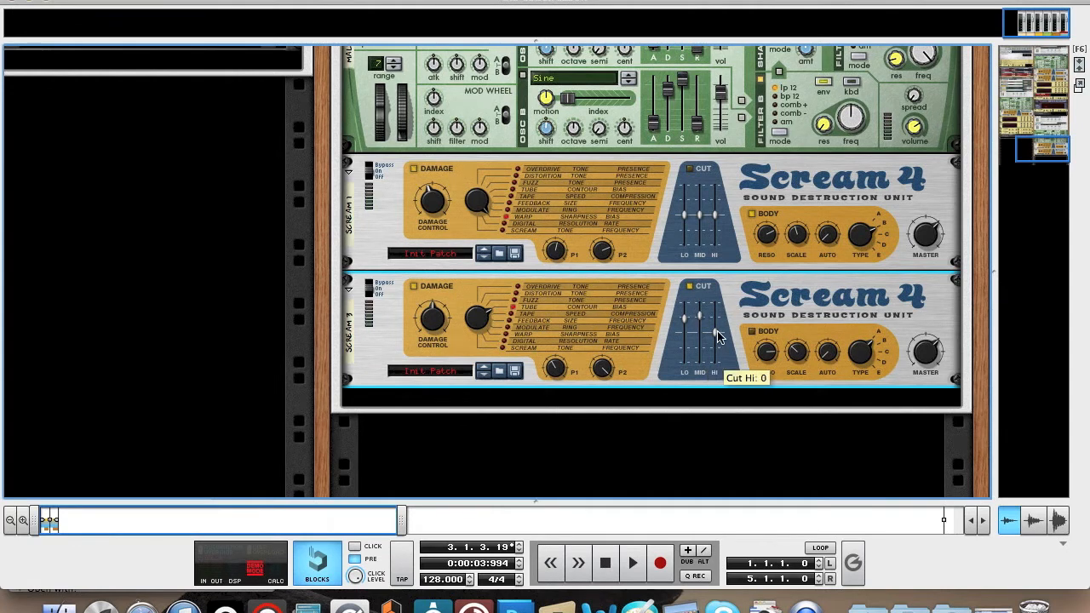
left_click_drag(718, 336, 718, 329)
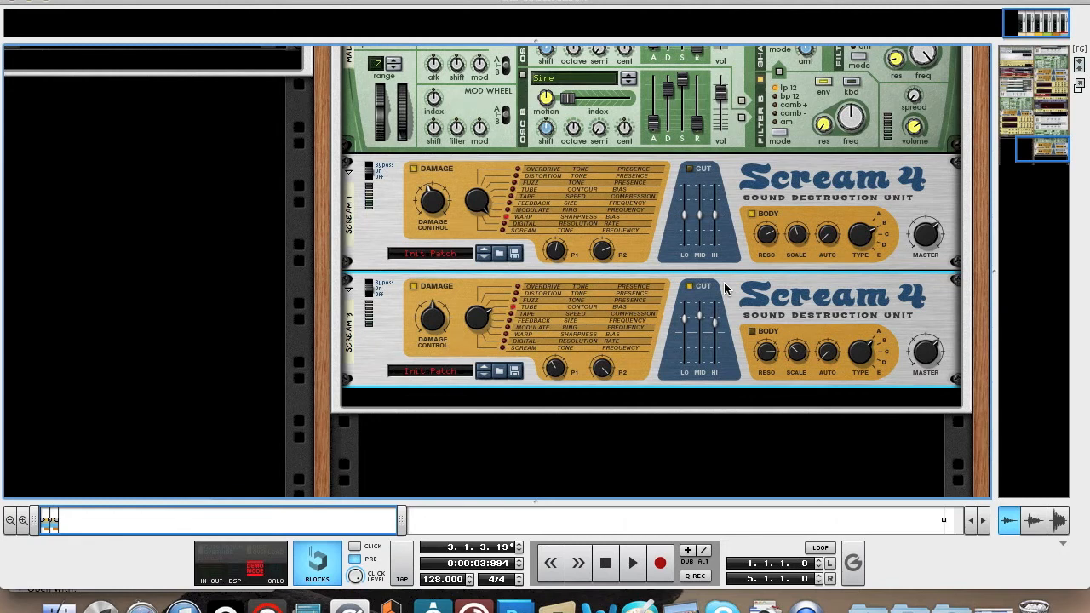
Audition the sound through both Scream 4 units by playing low notes on the on-screen piano.
key("F4")
key("g")
key("d")
key("a")
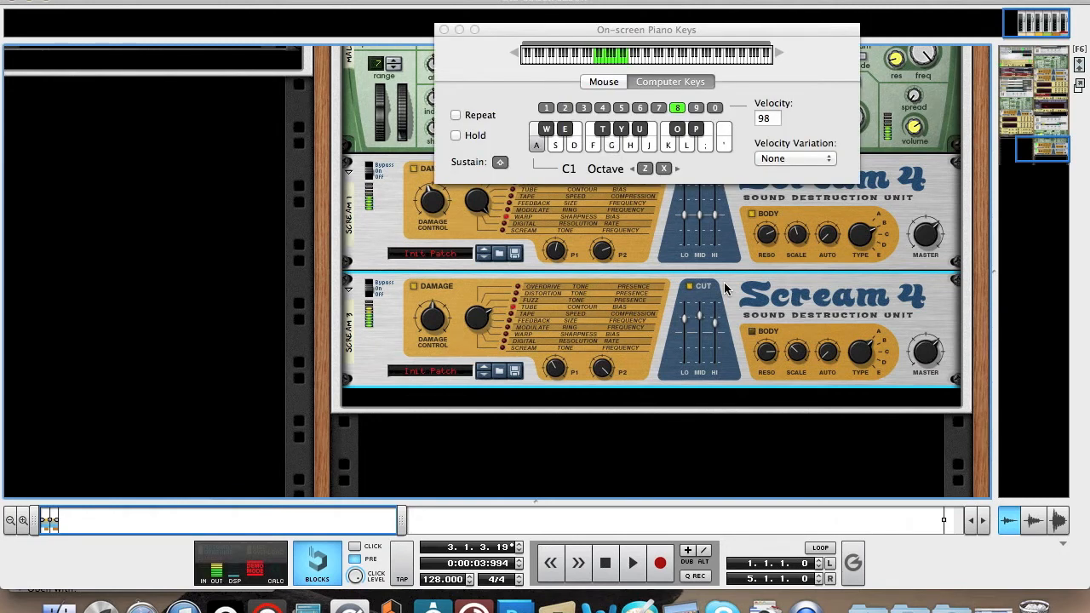
key("j")
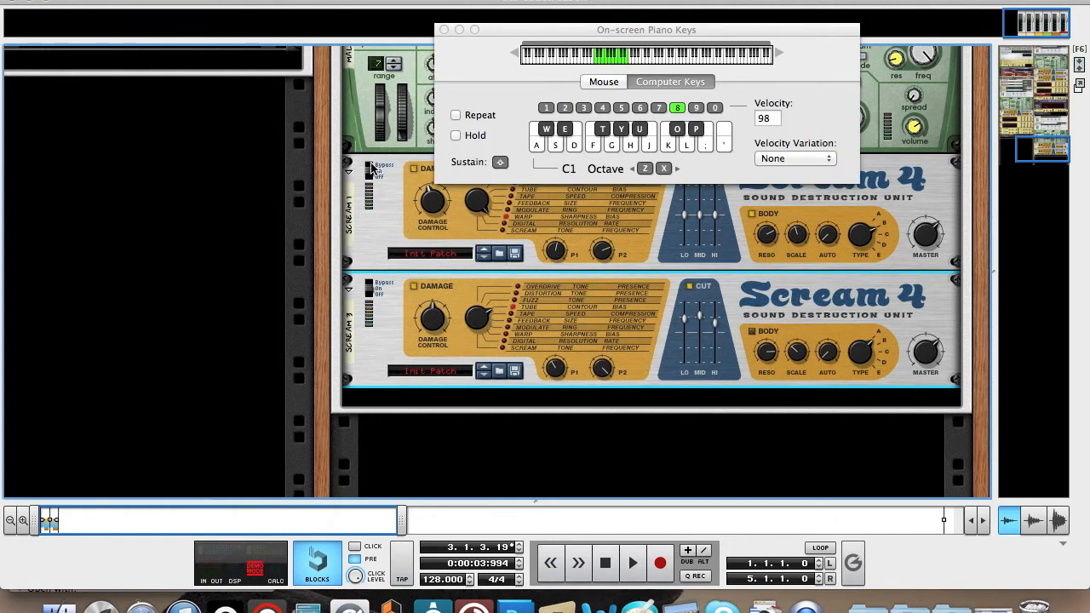
Play a note with both Scream 4 units bypassed for comparison, switch both back on and close the on-screen piano.
key("d")
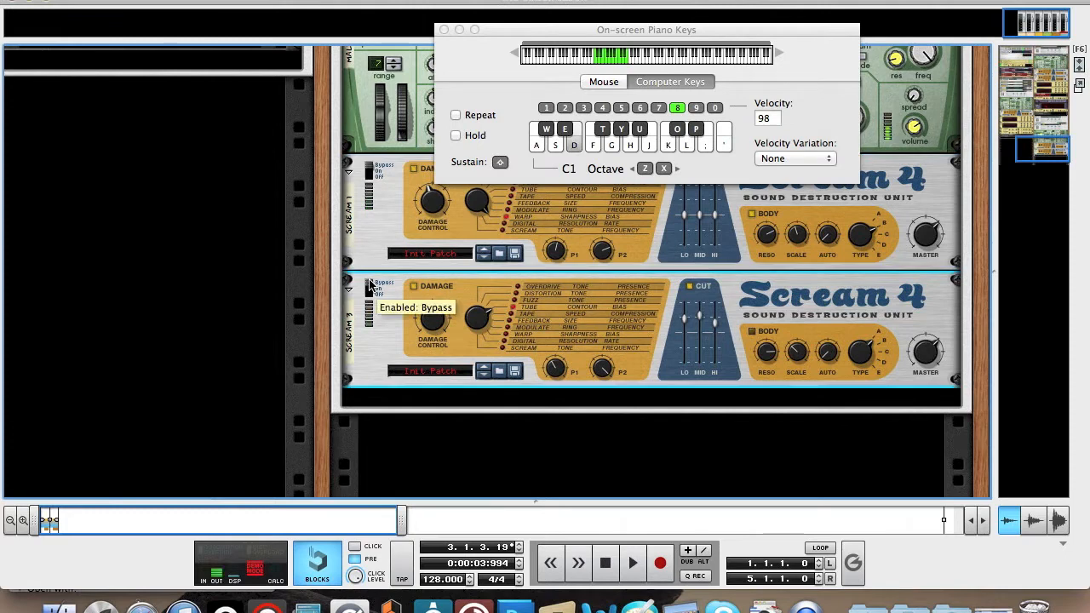
left_click(371, 287)
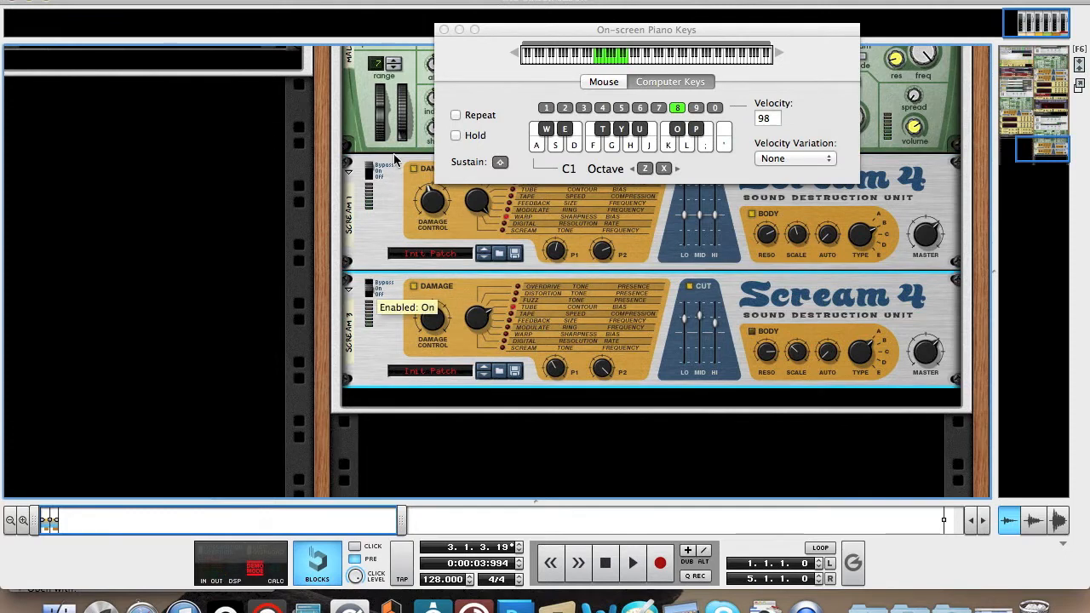
left_click(368, 173)
left_click(369, 173)
left_click(370, 175)
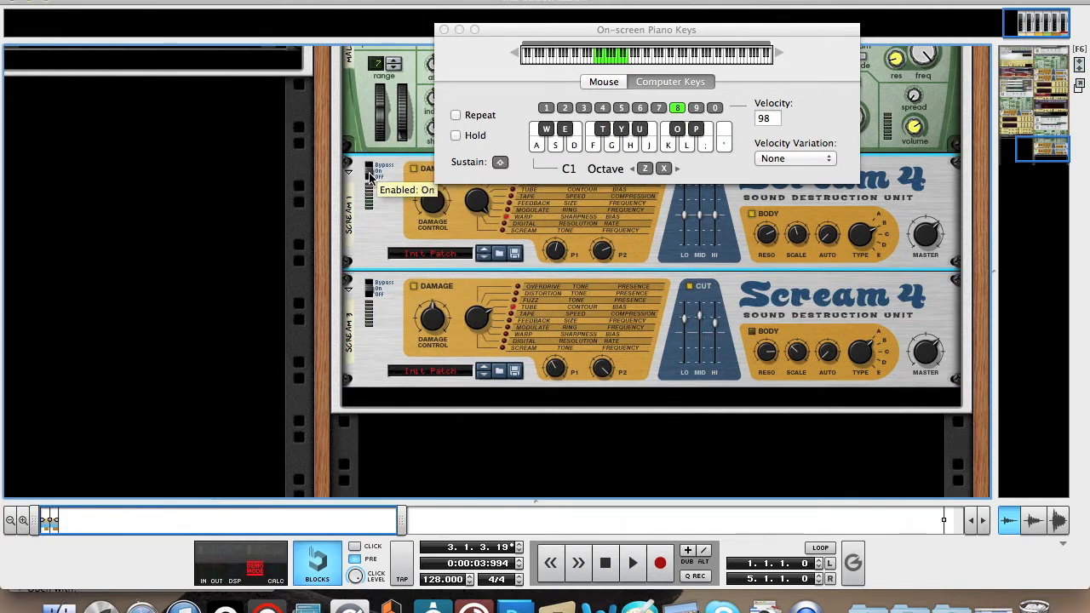
left_click(444, 30)
Add an MClass Equalizer after the second Scream 4 in the Combinator.
scroll(673, 68, "down", 3)
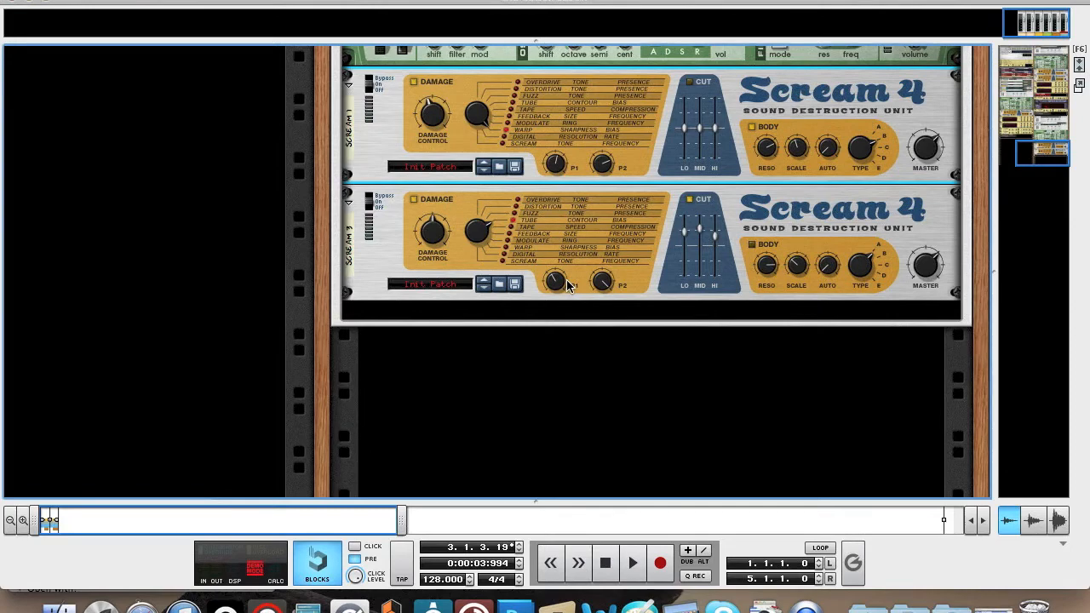
right_click(501, 265)
mouse_move(587, 311)
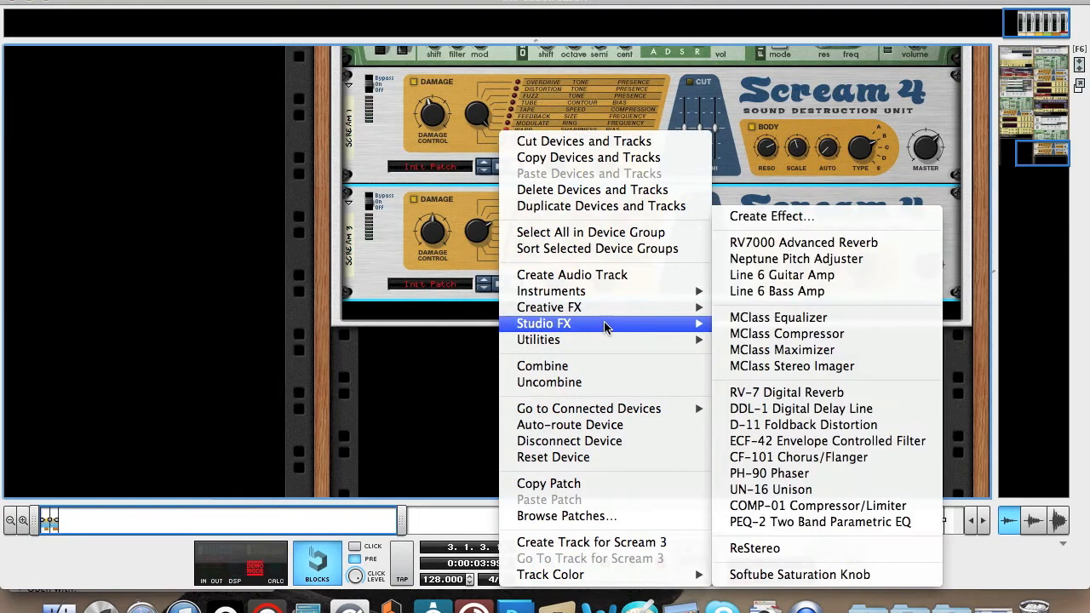
left_click(802, 321)
Add another MClass Equalizer directly after the first MClass Equalizer in the Combinator.
right_click(695, 348)
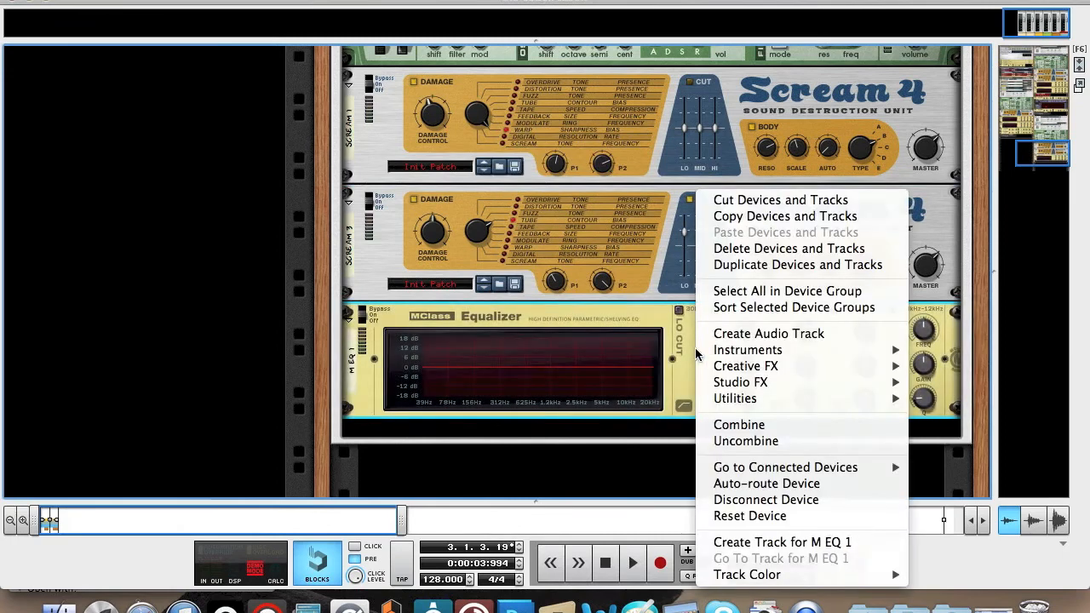
mouse_move(797, 390)
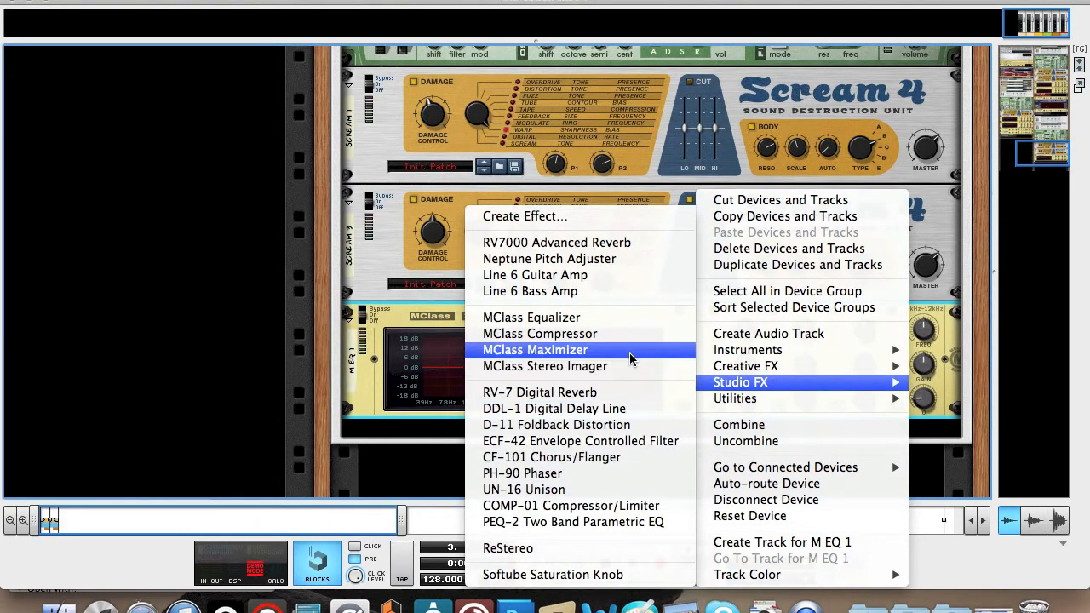
left_click(629, 318)
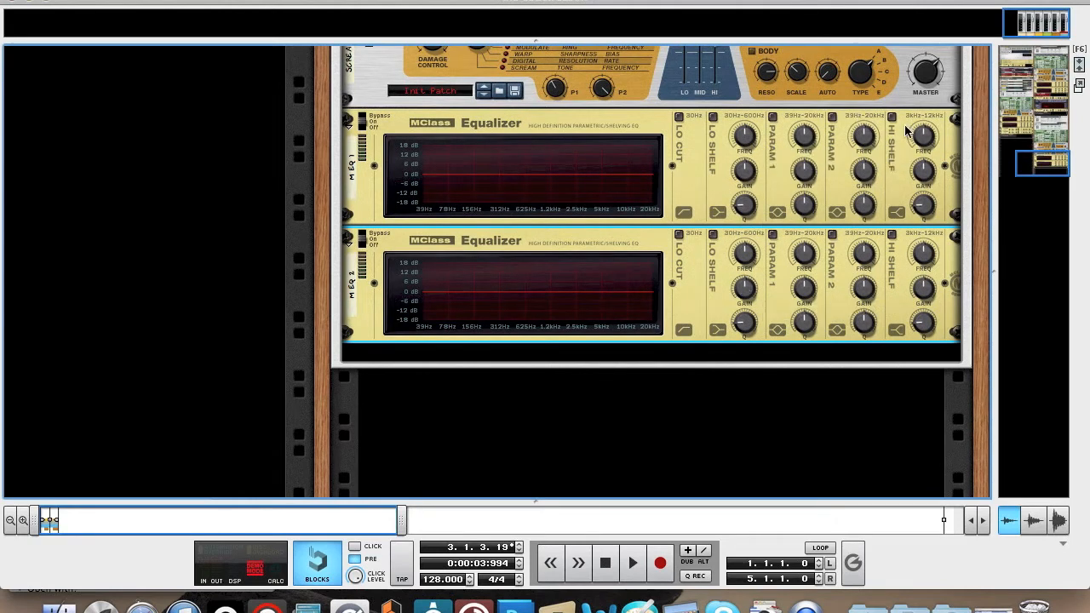
Enable the low shelf, Param 1, Param 2 and high shelf bands on the first MClass Equalizer.
left_click(712, 117)
left_click(772, 116)
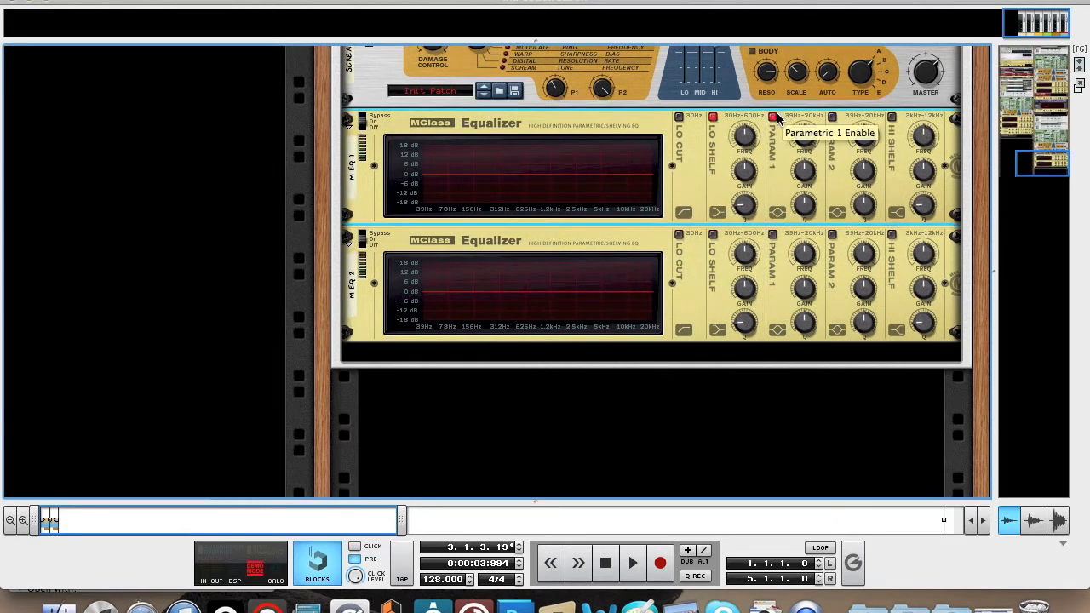
left_click(832, 117)
left_click(892, 117)
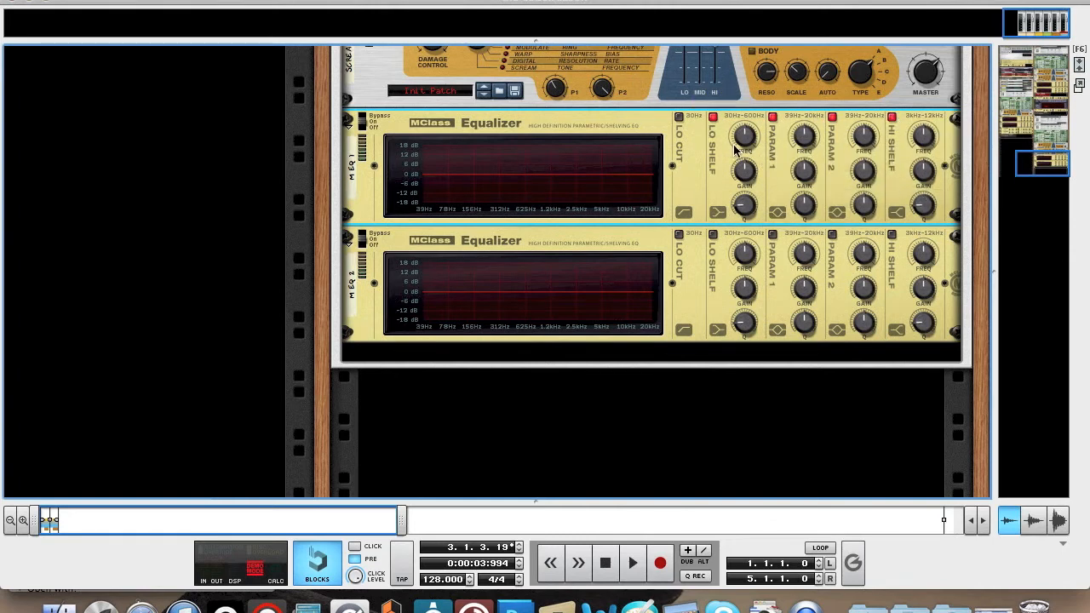
Set the first equalizer's low shelf to about 110 Hz and give it a small gain boost.
mouse_move(742, 149)
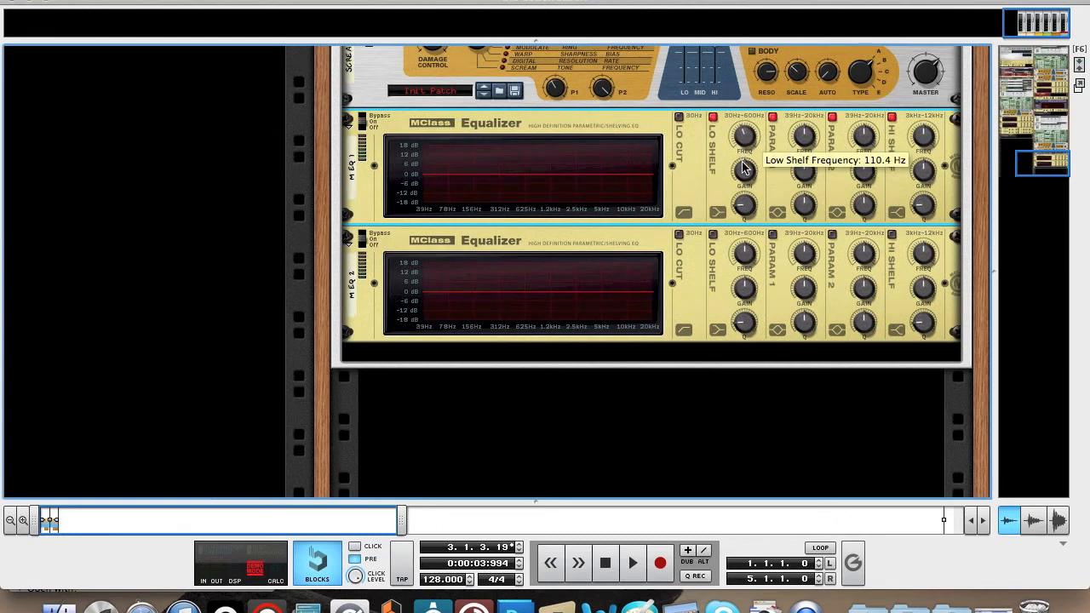
mouse_move(744, 175)
left_click_drag(745, 181, 744, 170)
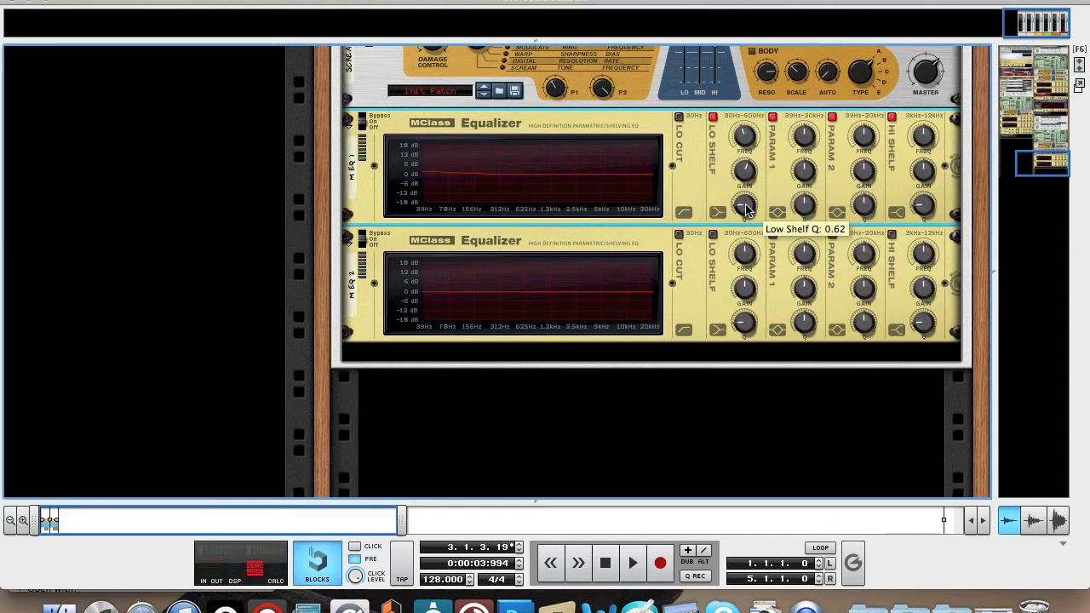
Boost the first equalizer's Param 1 by a few dB around 80 Hz and lower its Q to widen the bump.
left_click_drag(807, 141, 816, 247)
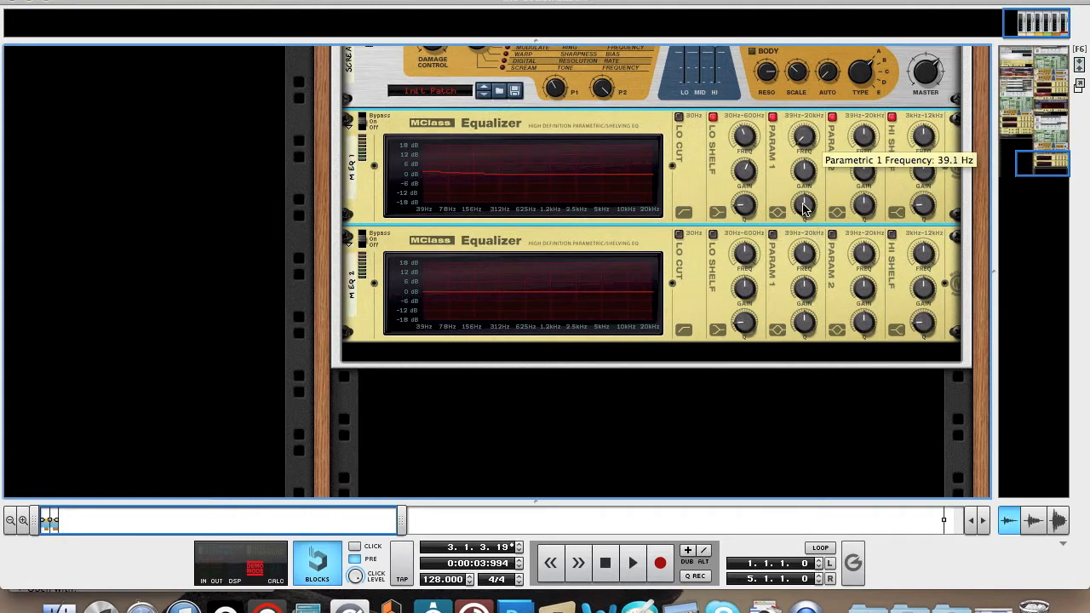
left_click_drag(798, 148, 798, 140)
left_click_drag(808, 169, 808, 166)
left_click_drag(808, 151, 808, 156)
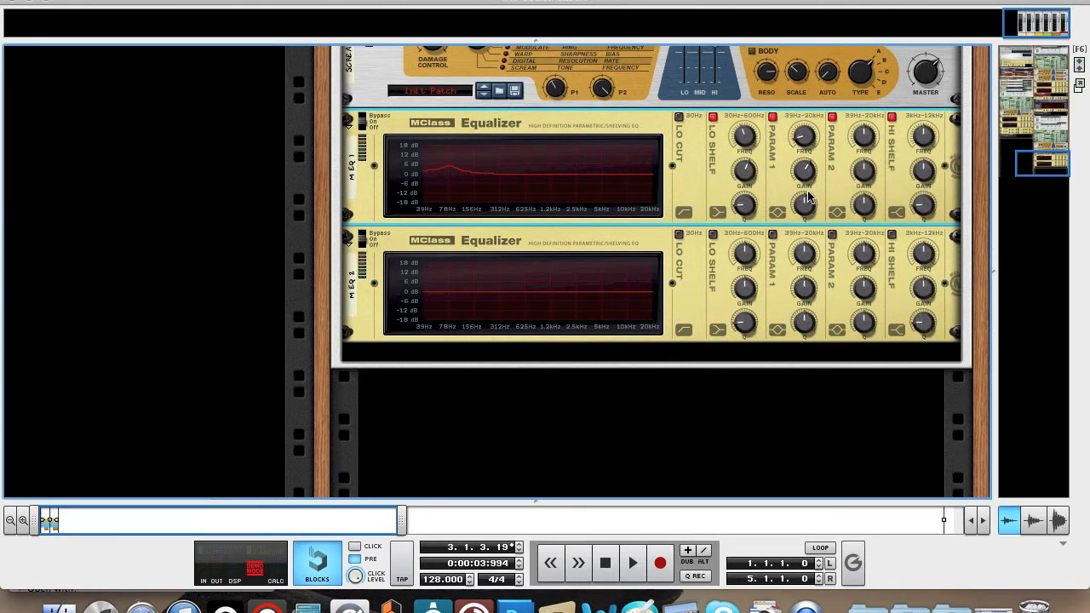
left_click_drag(808, 200, 804, 219)
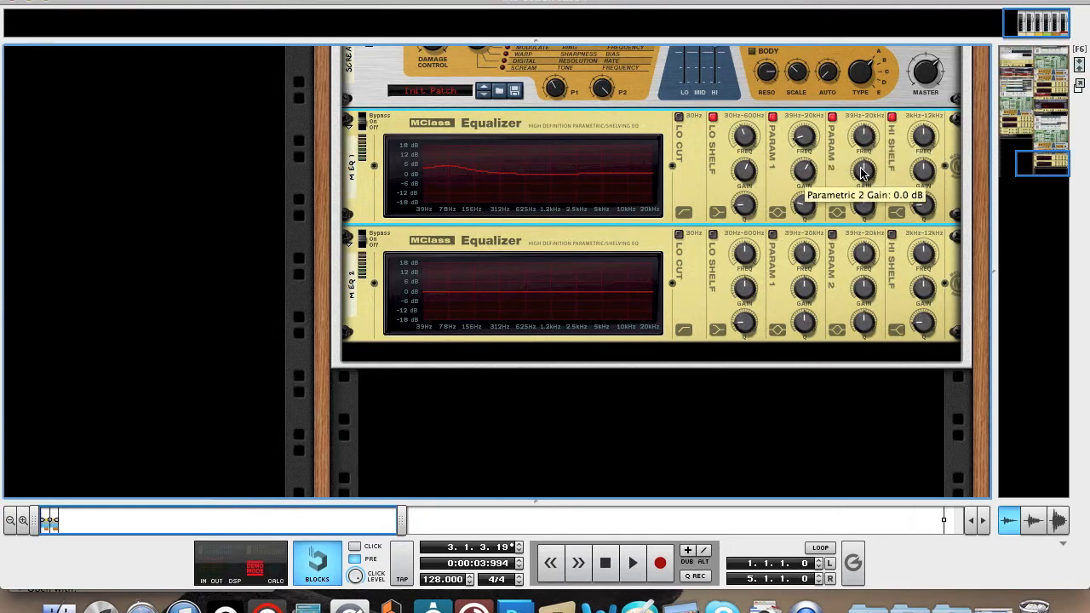
Cut the first equalizer's Param 2 by 6.0 dB with a slightly higher Q, and raise the high shelf's frequency and gain.
left_click_drag(862, 172, 863, 178)
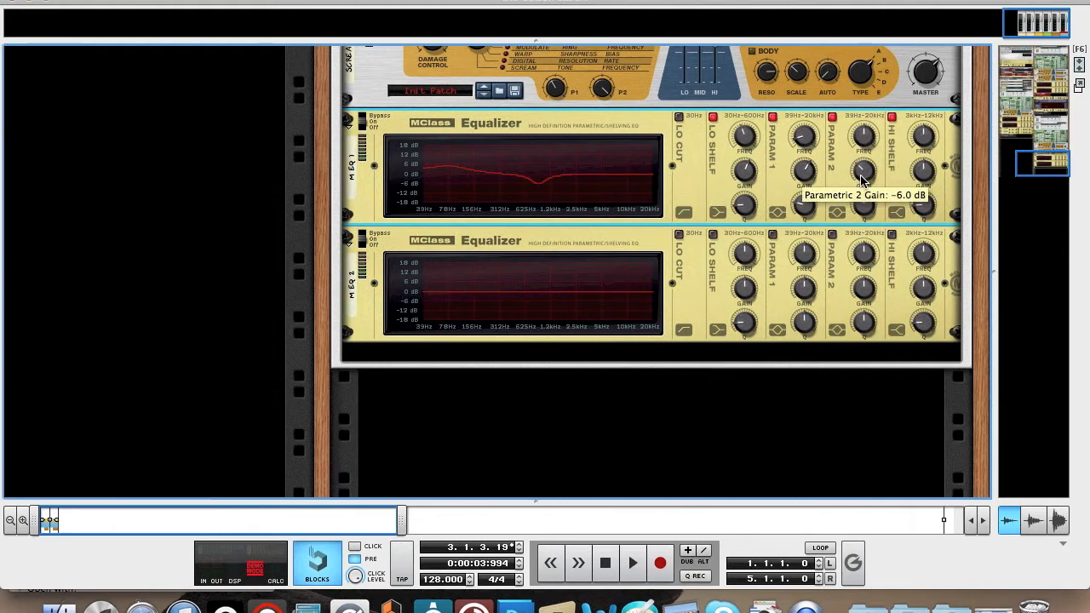
left_click_drag(863, 212, 863, 205)
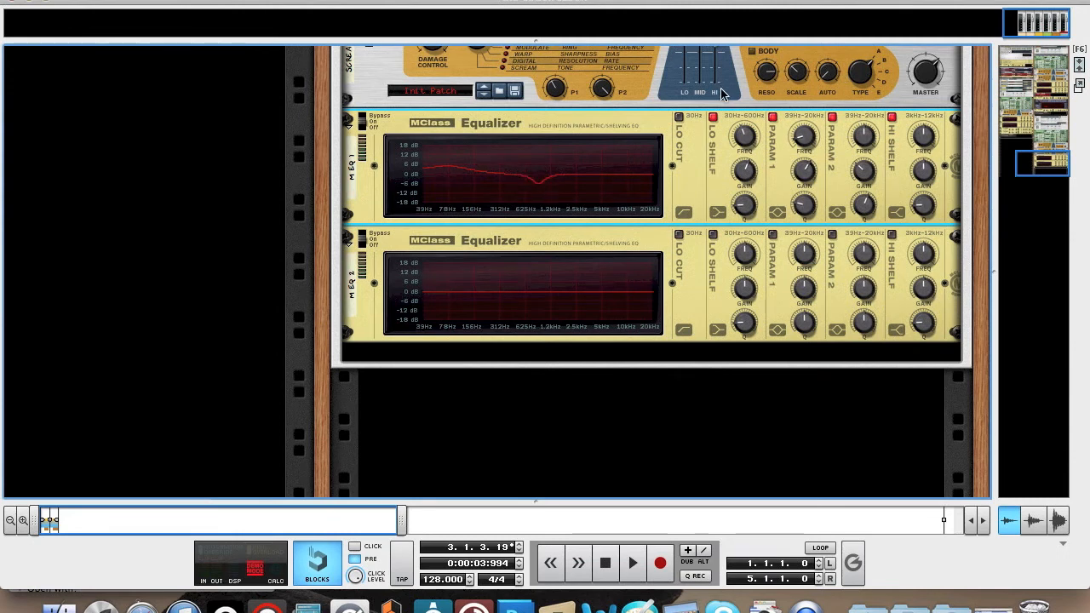
mouse_move(928, 141)
left_mouse_down()
mouse_move(925, 115)
mouse_move(926, 132)
left_mouse_up()
mouse_move(925, 168)
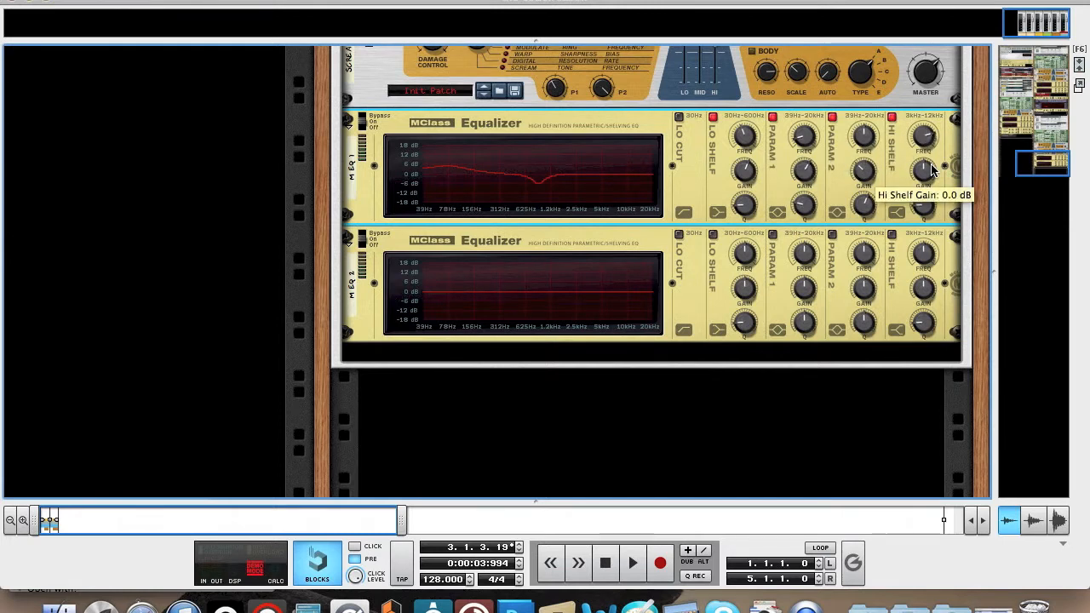
left_click_drag(918, 171, 921, 174)
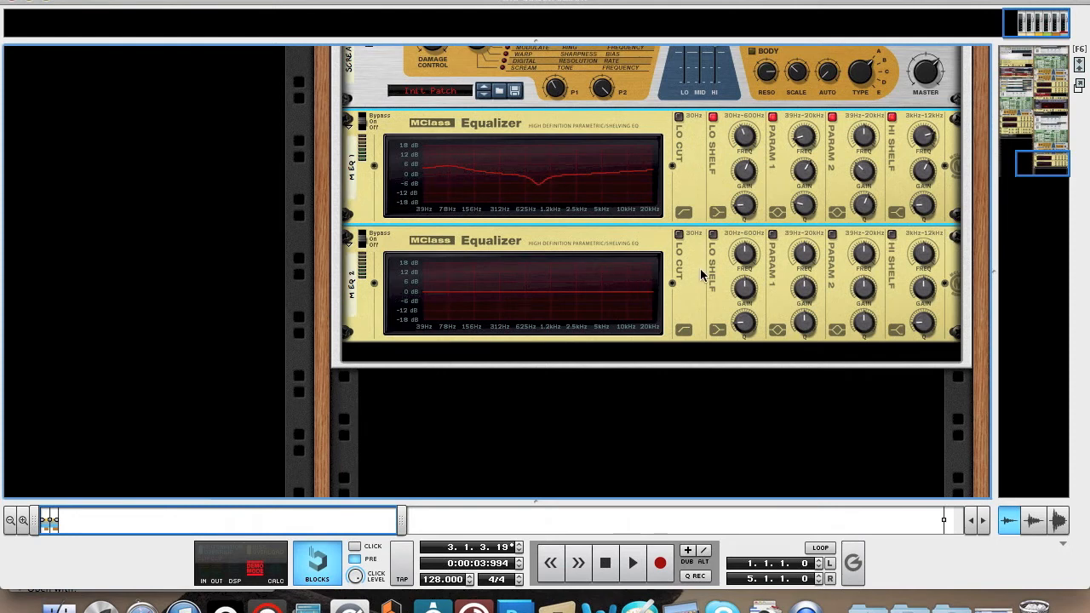
Turn on the second equalizer's parametric bands, cutting Param 1 slightly around 168 Hz and boosting Param 2 by 10.9 dB at the highest frequencies.
left_click(772, 234)
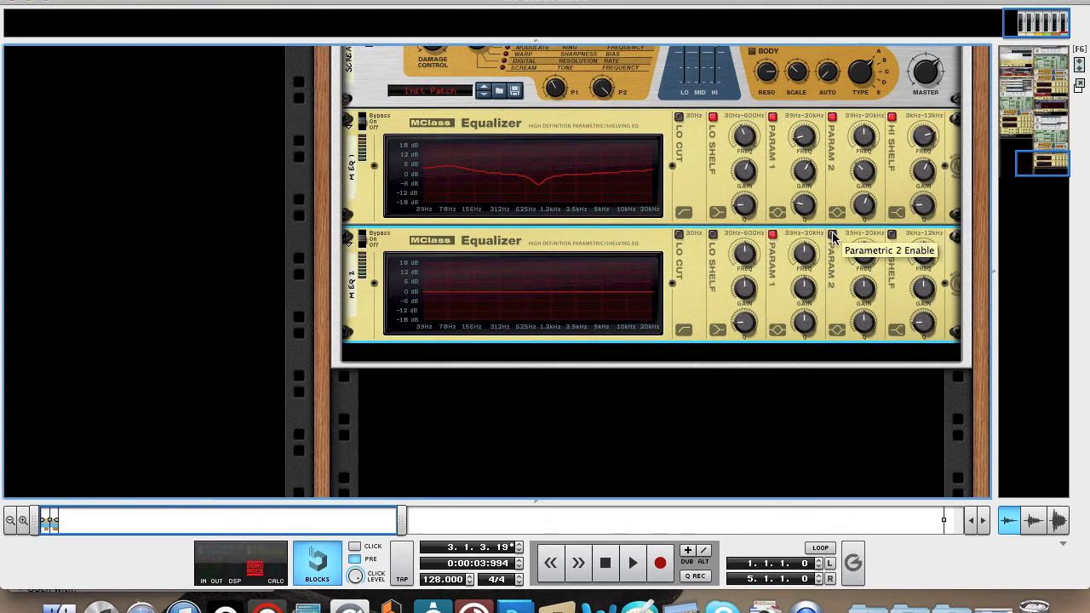
left_click_drag(810, 246, 812, 266)
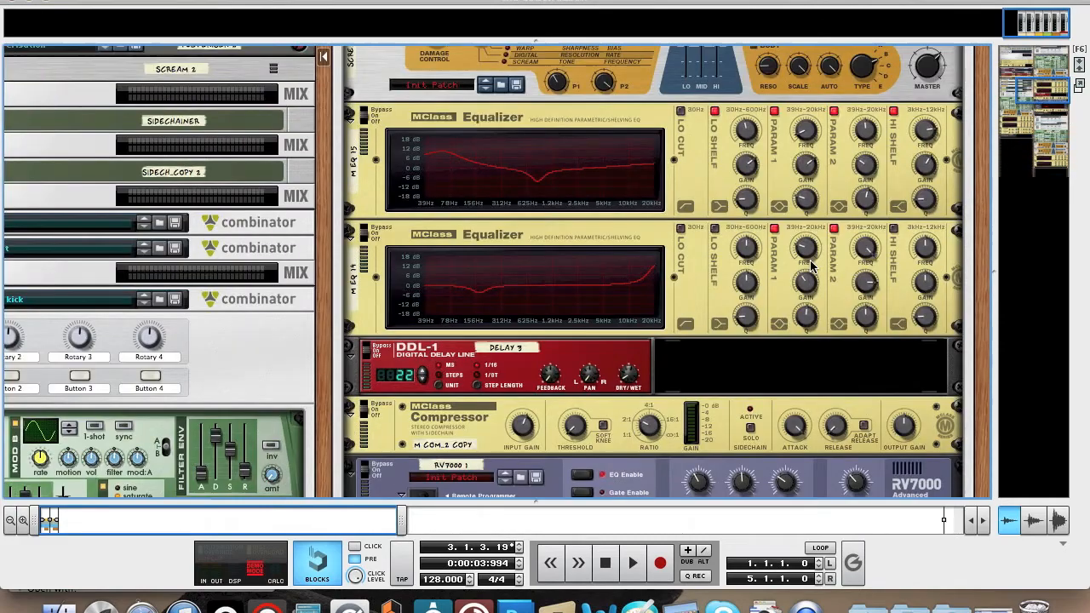
left_click(802, 295)
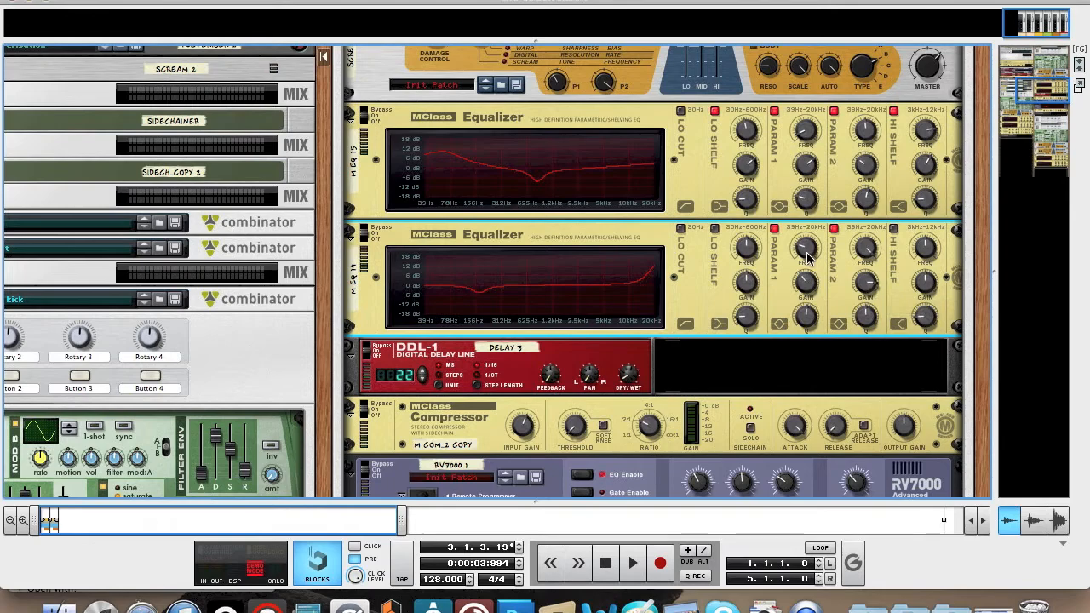
scroll(809, 260, "down", 5)
scroll(809, 259, "down", 15)
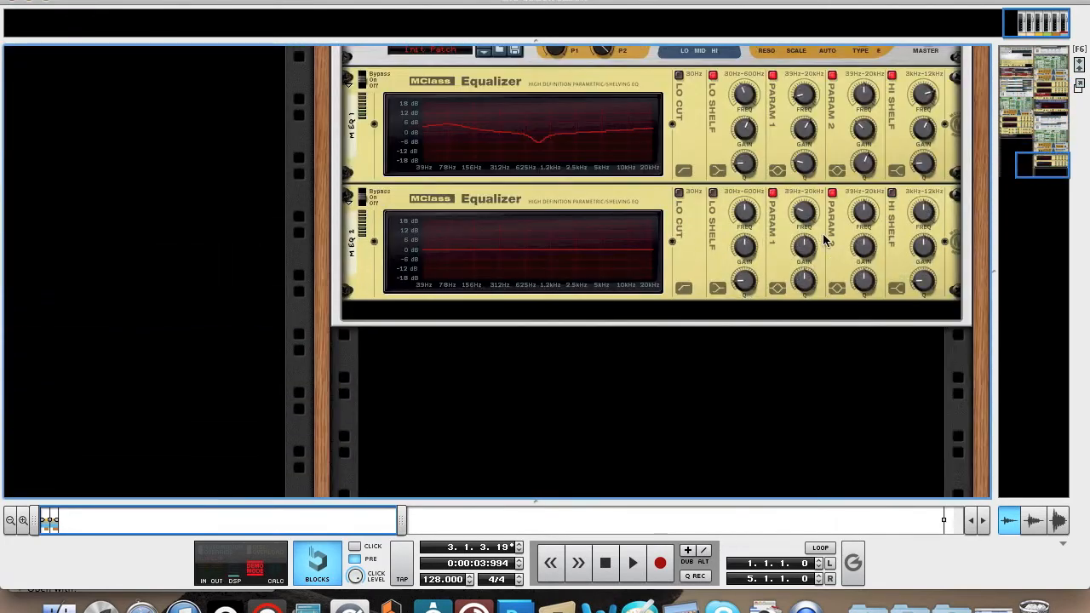
left_click_drag(810, 217, 810, 191)
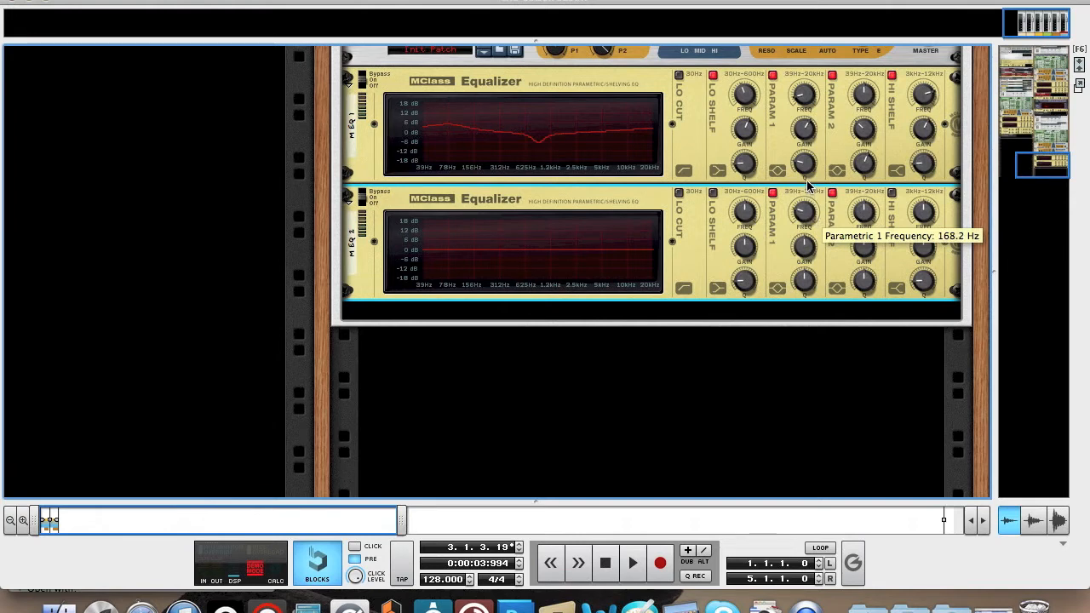
left_click_drag(809, 249, 810, 257)
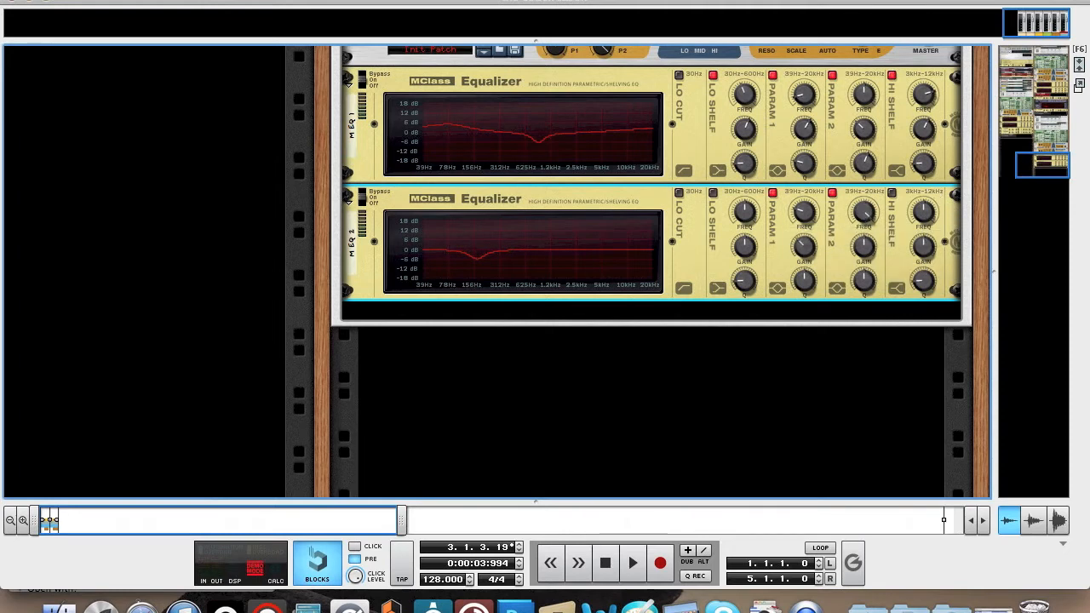
left_click_drag(850, 258, 859, 244)
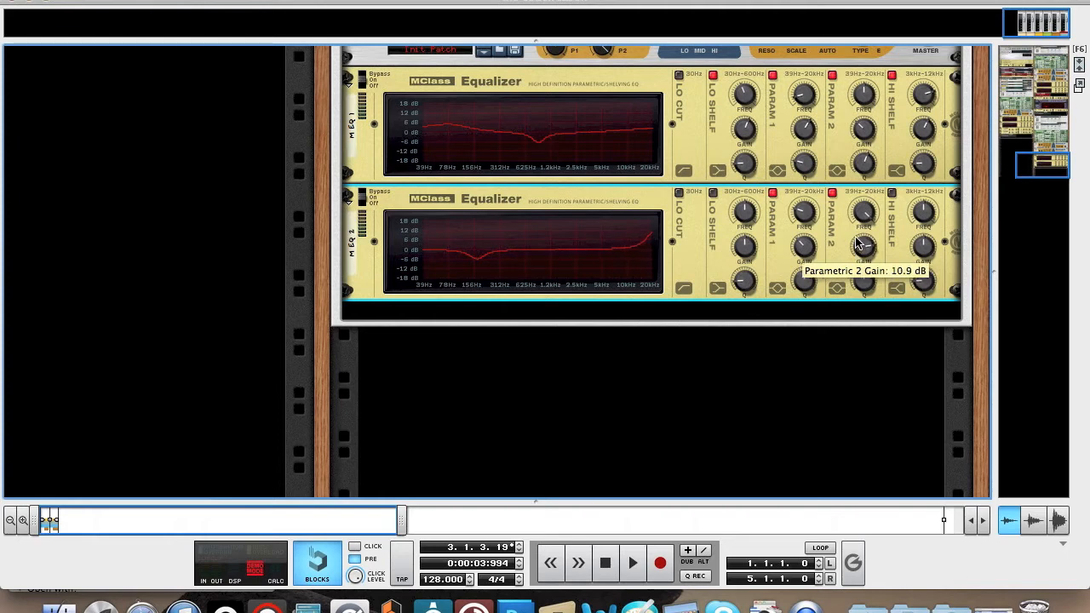
Play a low note on the on-screen piano to compare the two equalizers bypassed and active, and close the piano.
key("F4")
key("d")
key("d")
key("d")
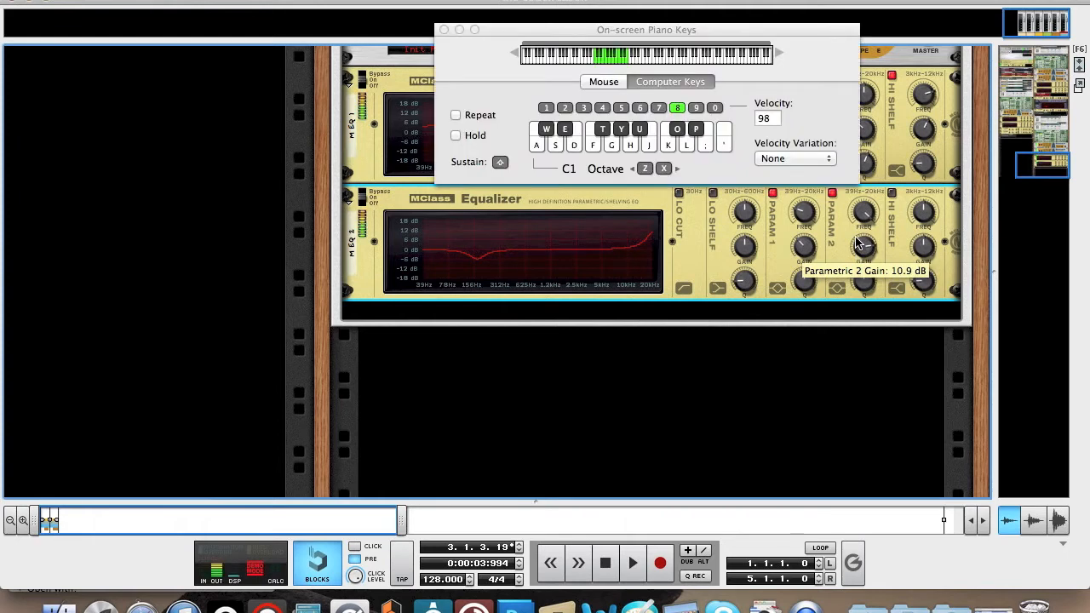
key("d")
key("d")
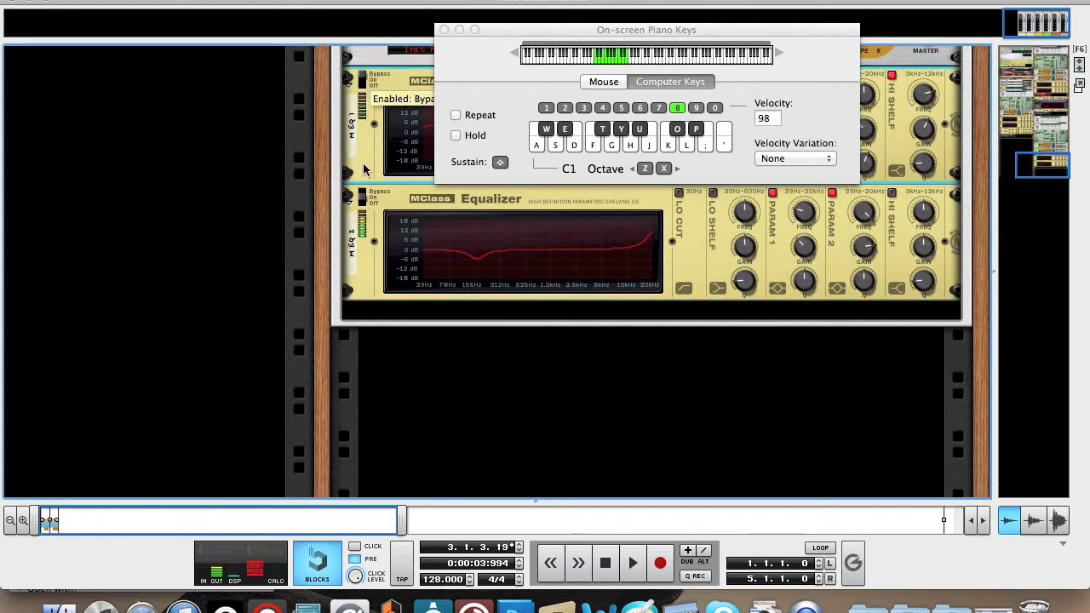
left_click(363, 195)
left_click(366, 79)
key("d")
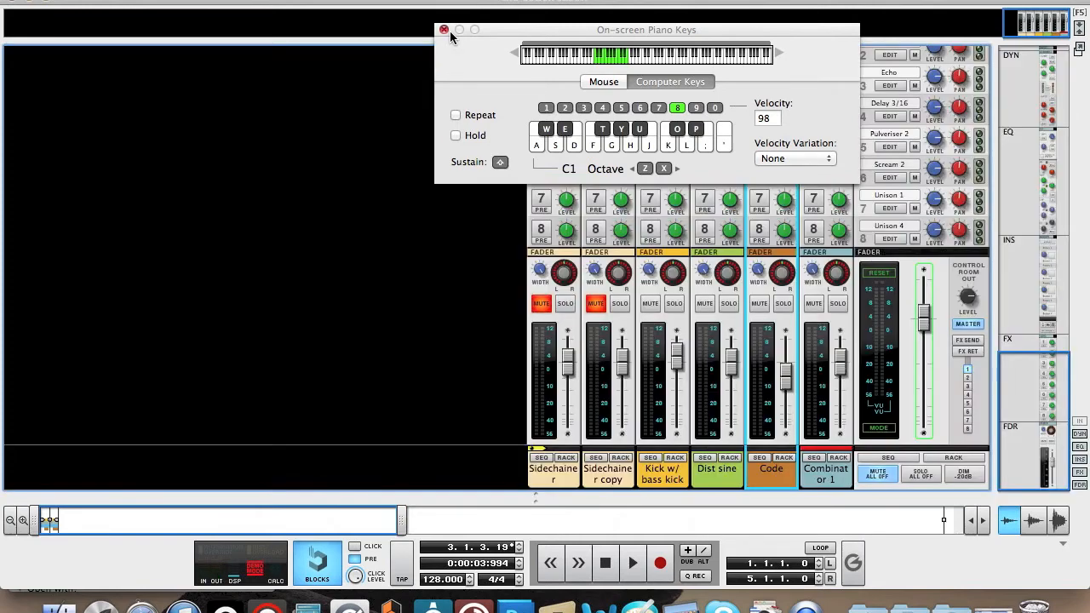
left_click(445, 30)
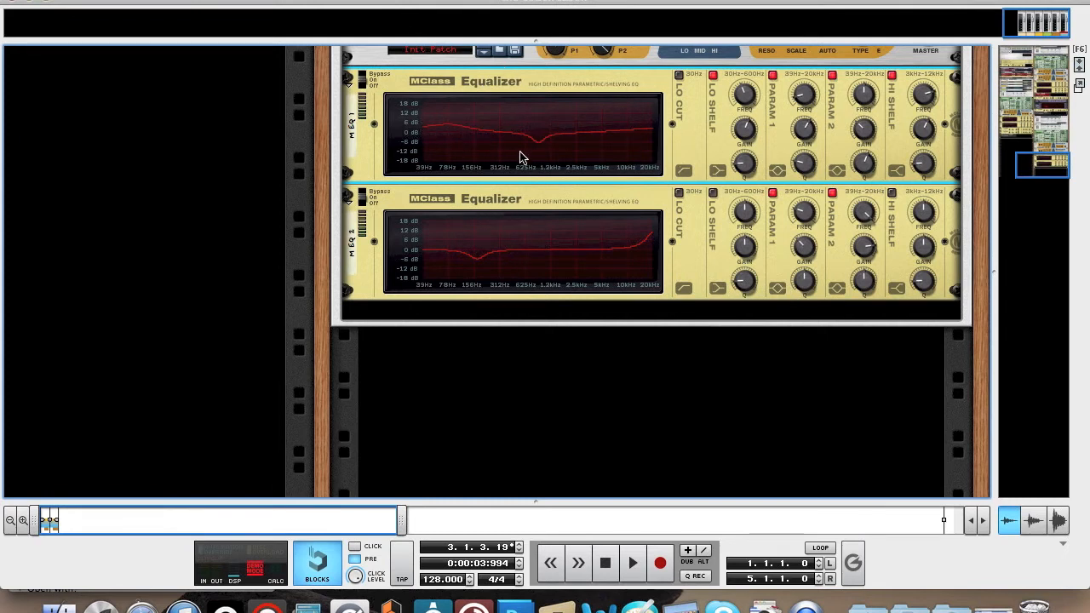
Add an MClass Compressor after the second MClass Equalizer in the Combinator.
mouse_move(748, 226)
right_click(698, 281)
mouse_move(789, 385)
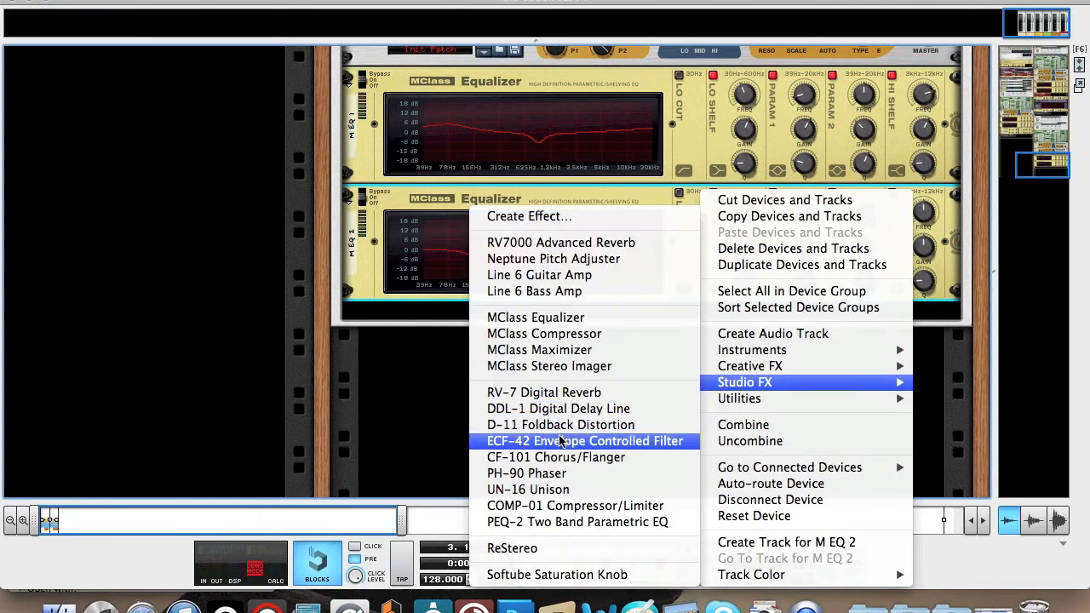
left_click(561, 333)
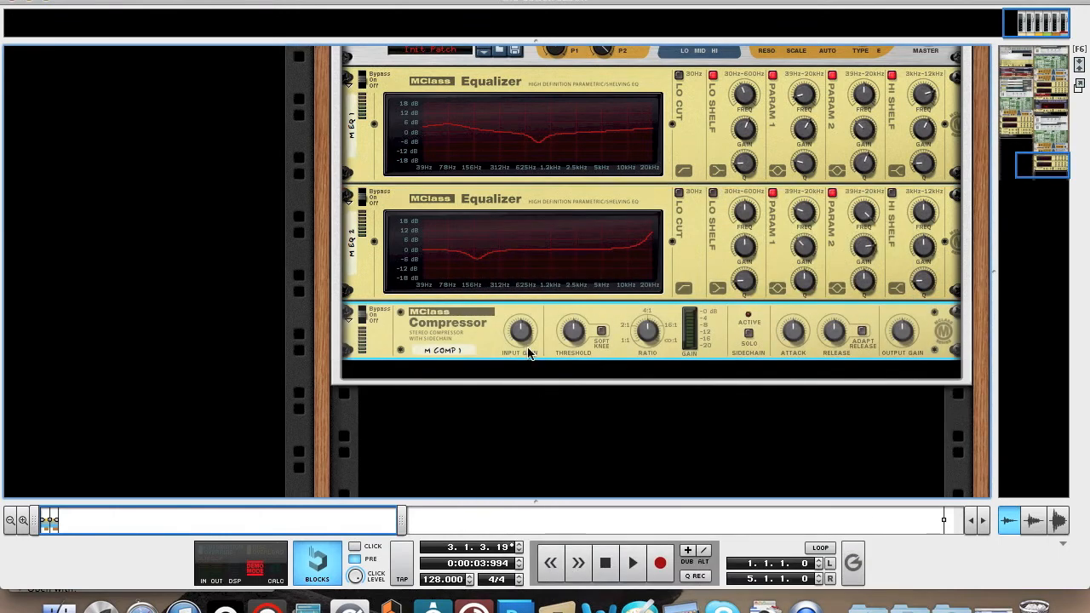
Raise the MClass Compressor's input gain slightly and lower its threshold to -36.0 dB.
mouse_move(525, 343)
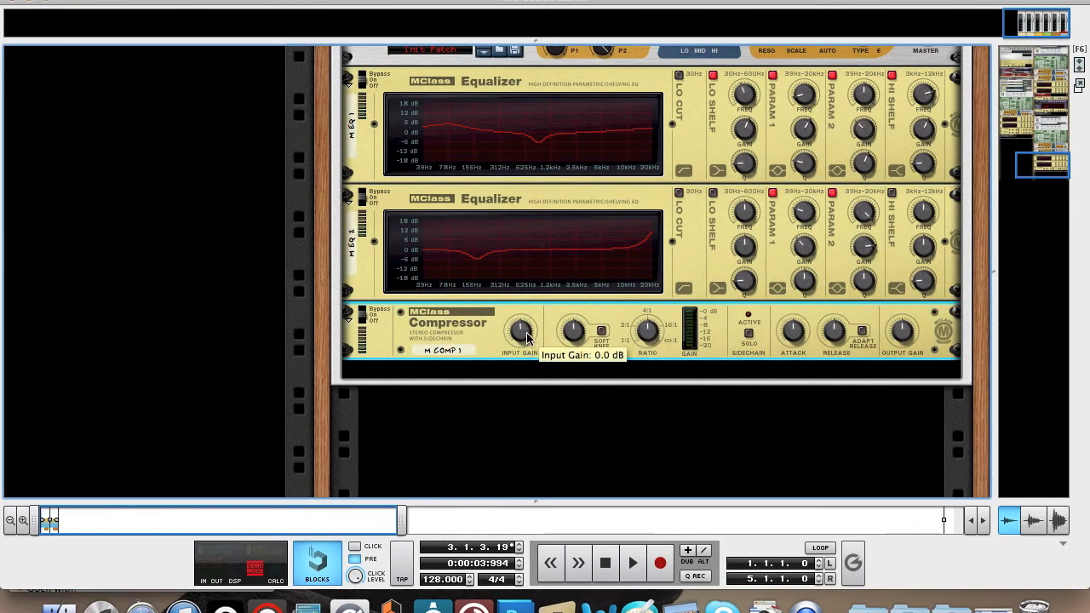
left_click_drag(527, 337, 528, 331)
mouse_move(573, 333)
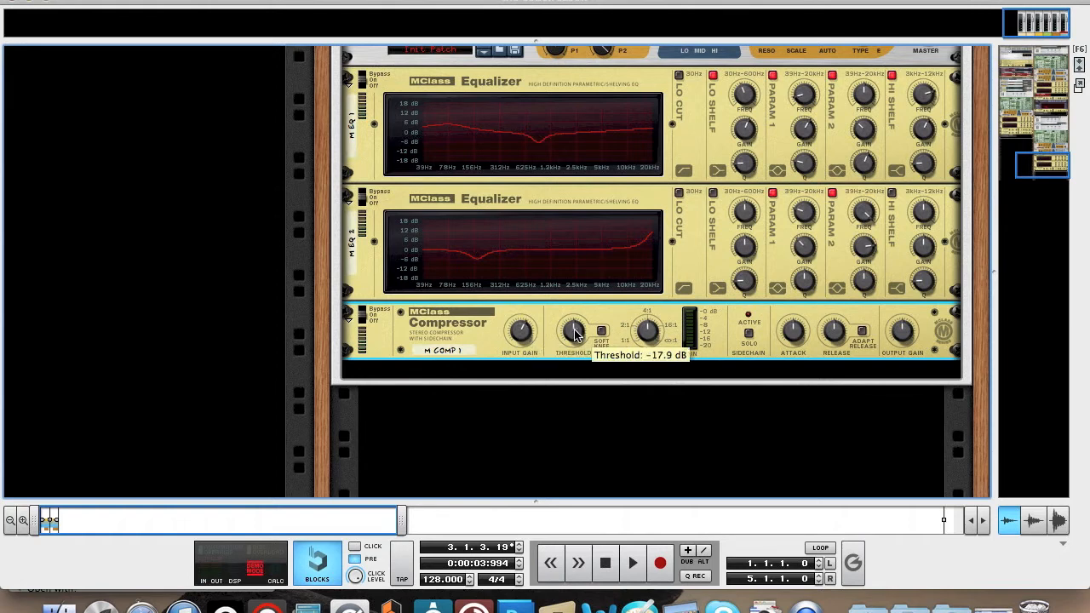
left_click_drag(573, 334, 575, 406)
Lower the compressor's ratio to below 4:1, raise its attack and lower its release.
mouse_move(648, 338)
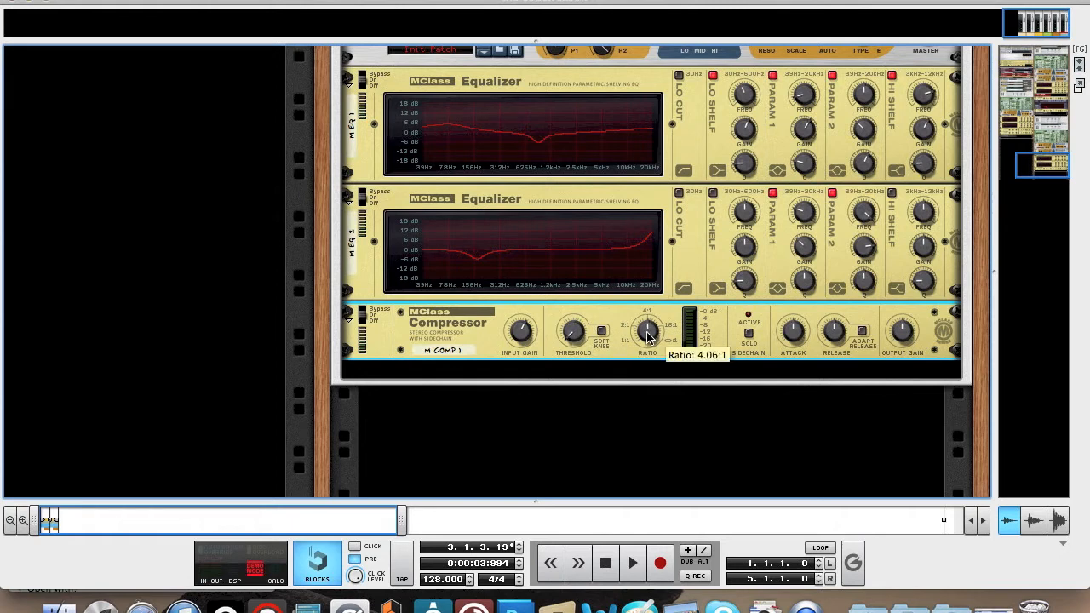
left_click_drag(648, 336, 647, 344)
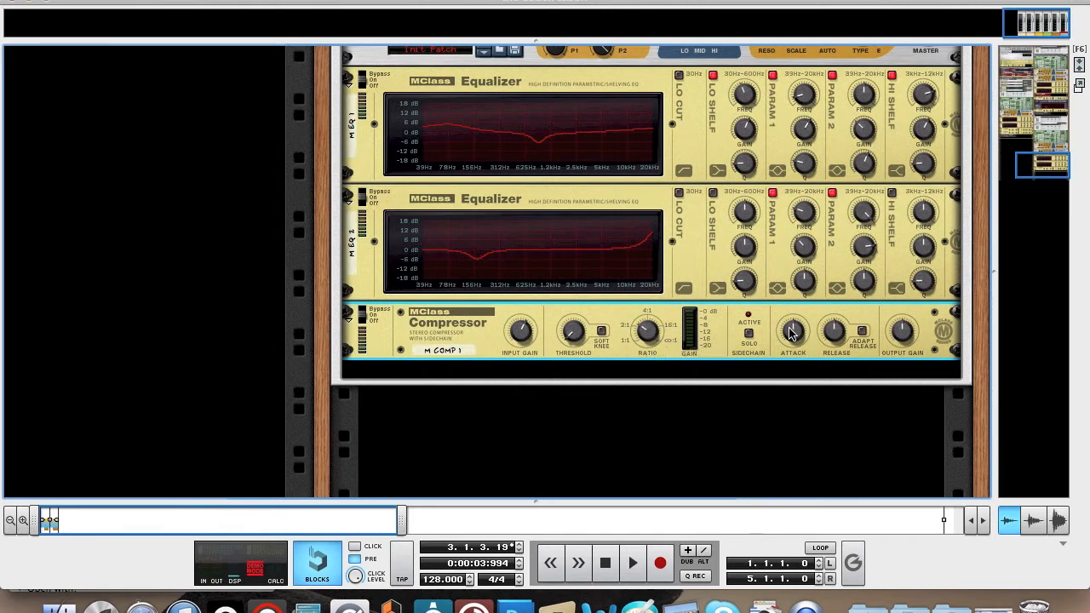
left_click_drag(792, 333, 835, 445)
Play a low note repeatedly on the on-screen piano while switching the MClass Compressor between bypass and on, leaving it on.
key("F4")
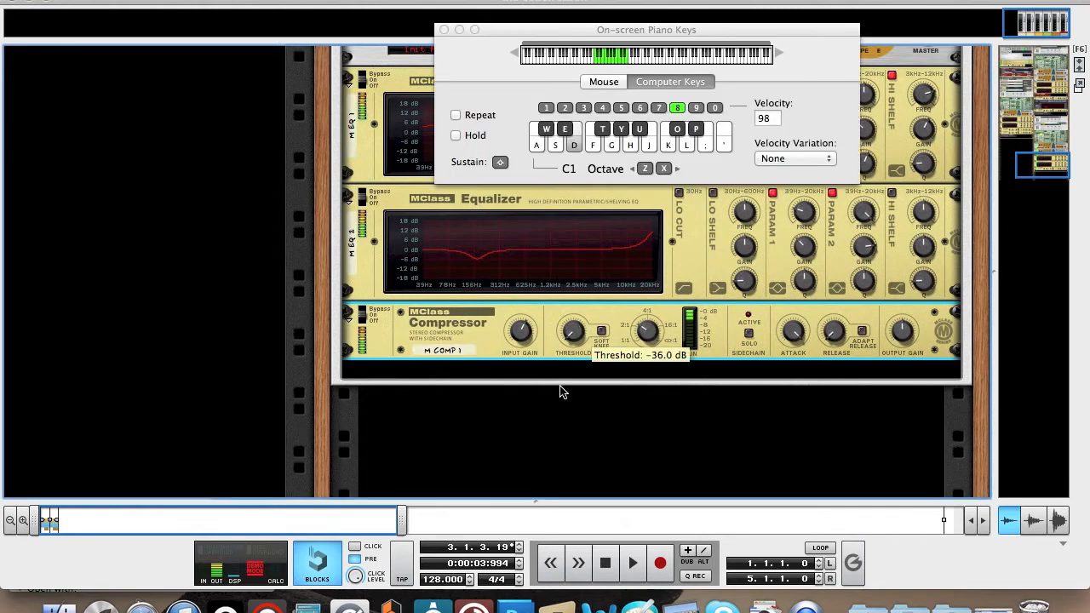
key("d")
left_click(362, 310)
key("d")
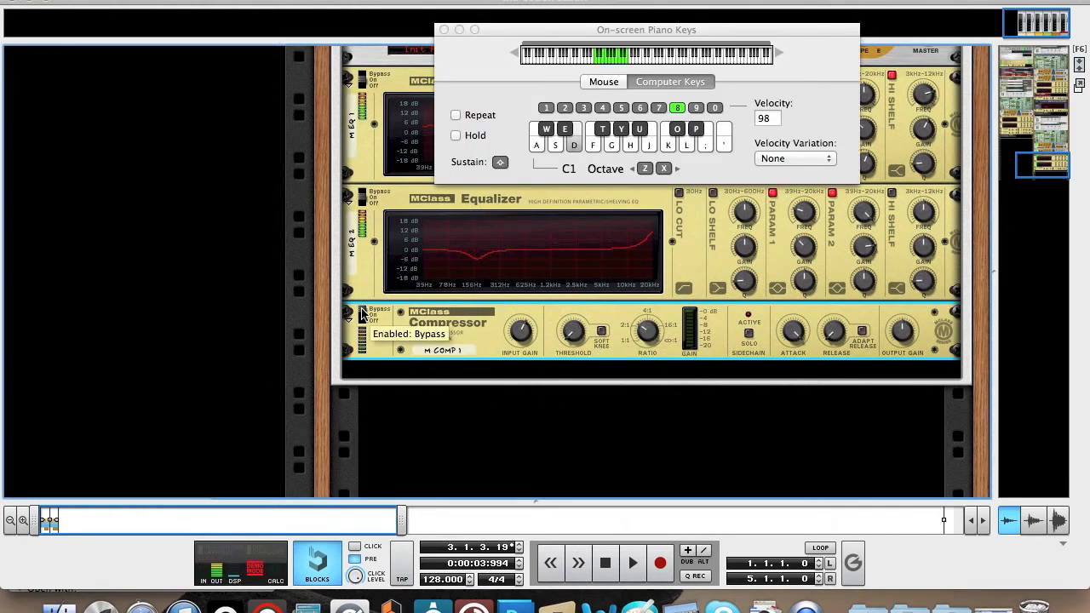
left_click(362, 319)
key("d")
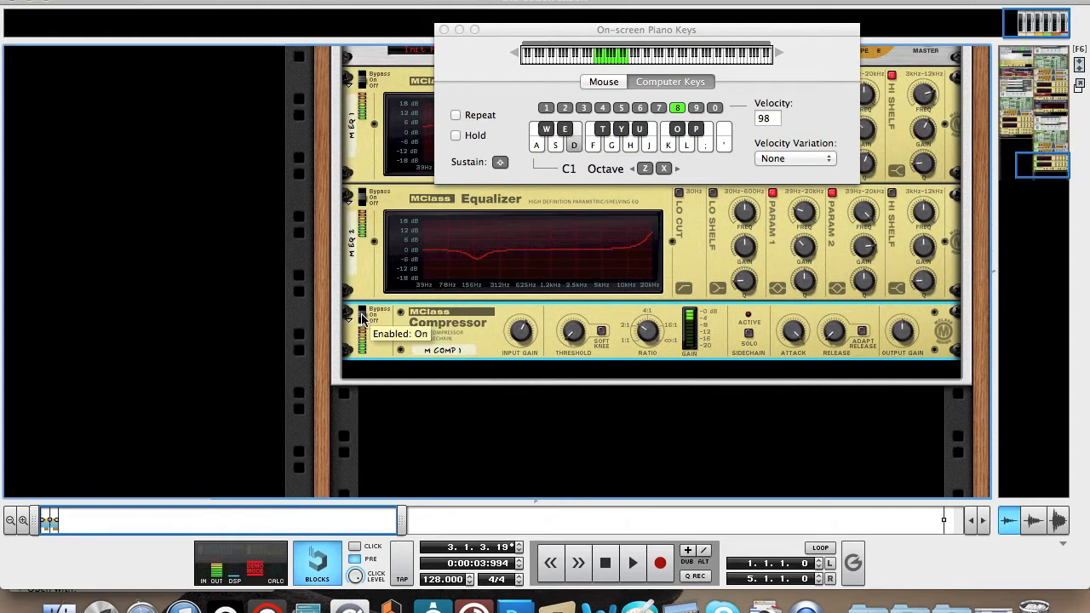
left_click(362, 312)
key("d")
key("d")
left_click(362, 320)
left_click(361, 317)
Fine-tune the MClass Compressor's input gain and raise its output gain slightly while playing a low note repeatedly.
key("d")
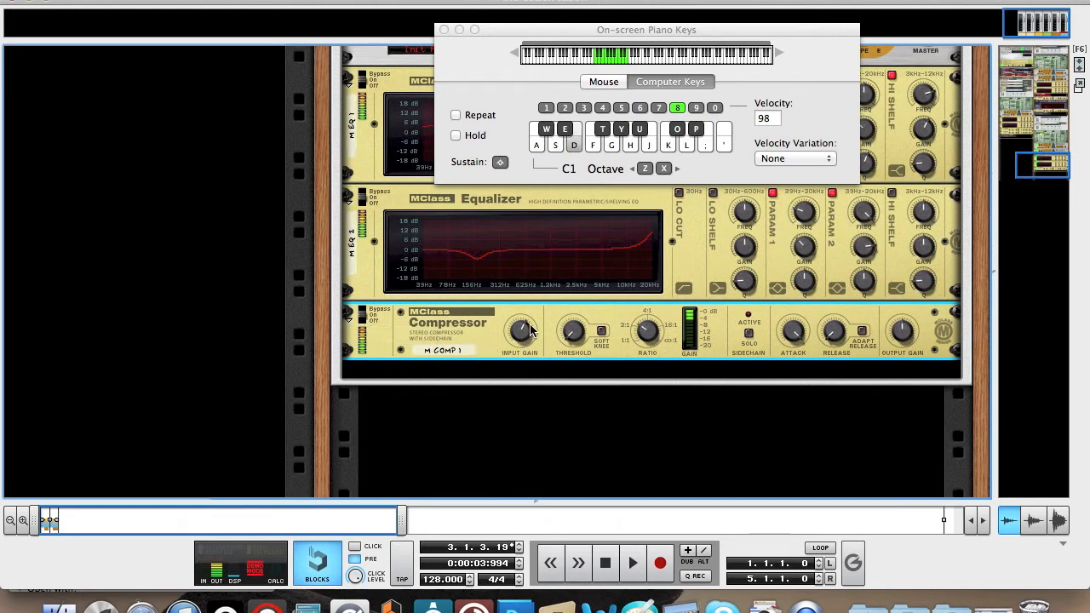
mouse_move(526, 325)
key("d")
key("d")
mouse_move(526, 325)
left_mouse_down()
mouse_move(525, 296)
mouse_move(524, 331)
left_mouse_up()
key("d")
key("d")
left_click_drag(901, 328, 901, 323)
key("d")
key("d")
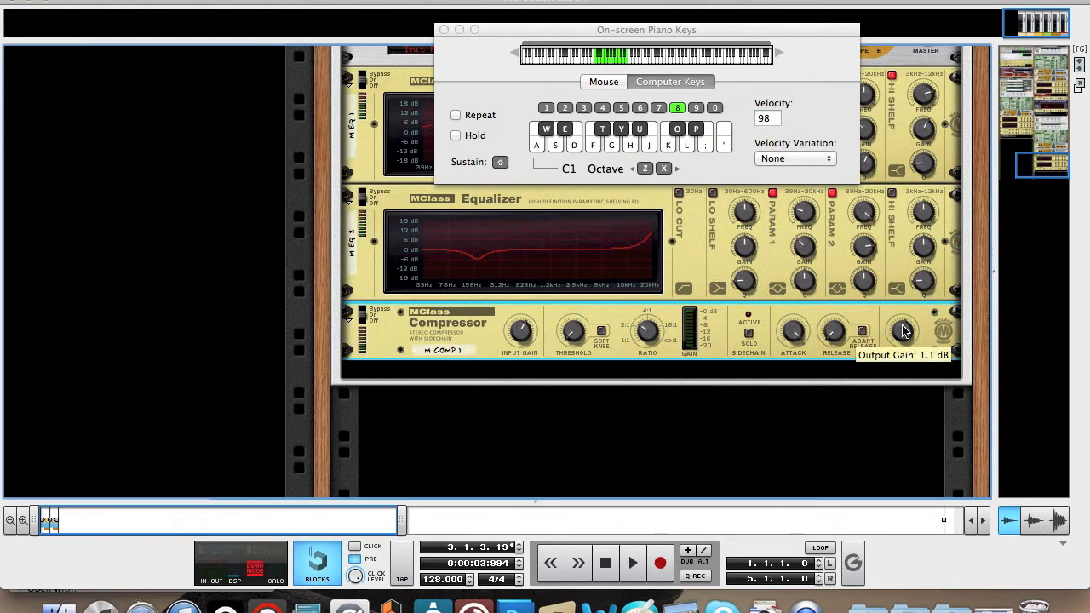
left_click_drag(902, 325, 903, 329)
Add a DDL-1 Digital Delay Line after the MClass Compressor and close the on-screen piano.
scroll(486, 312, "down", 2)
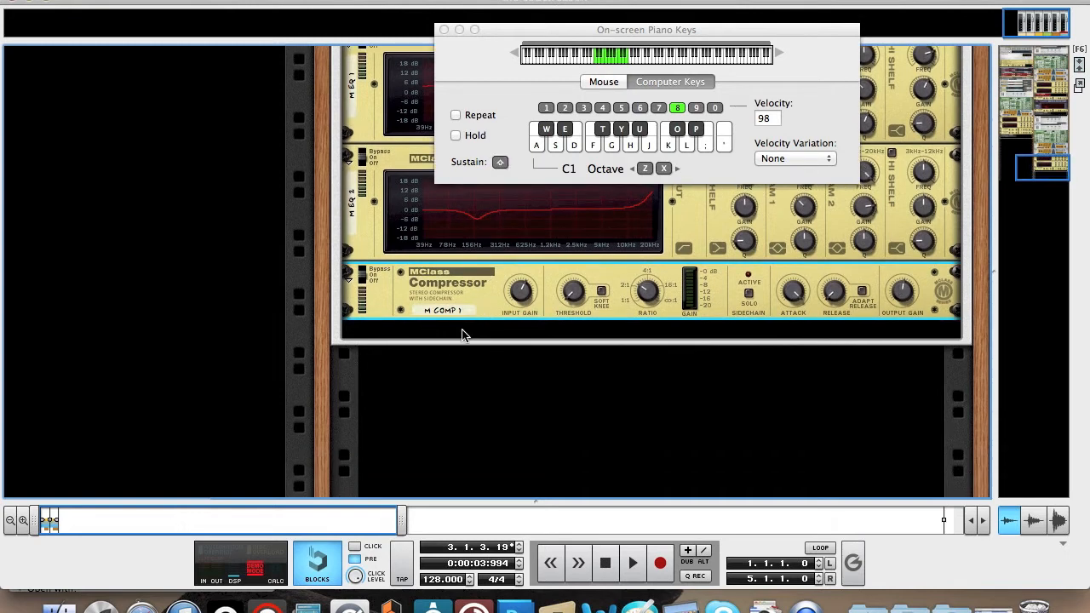
right_click(424, 299)
mouse_move(513, 400)
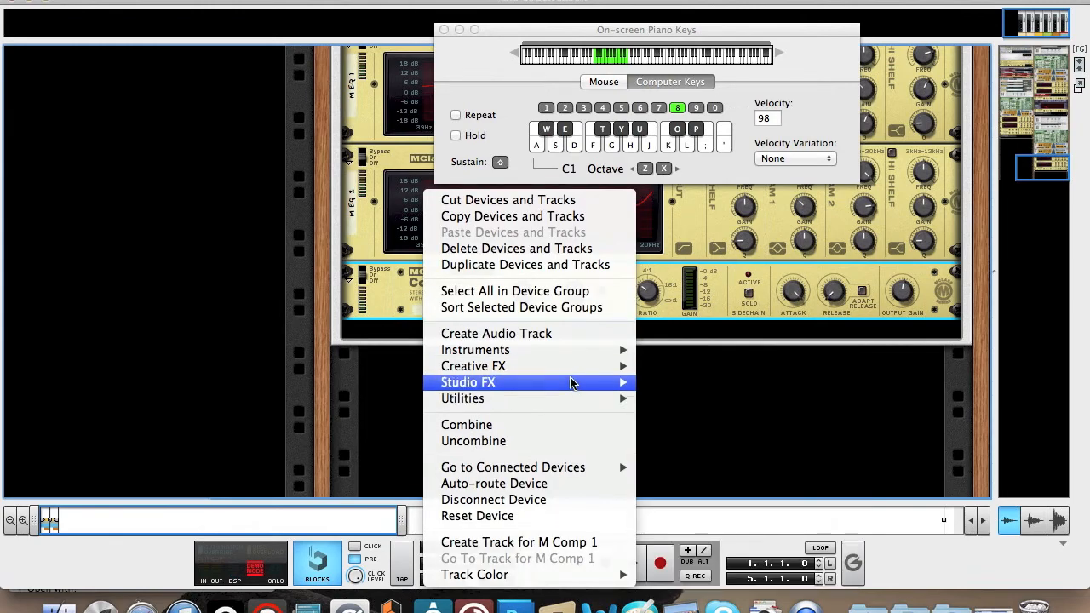
mouse_move(572, 381)
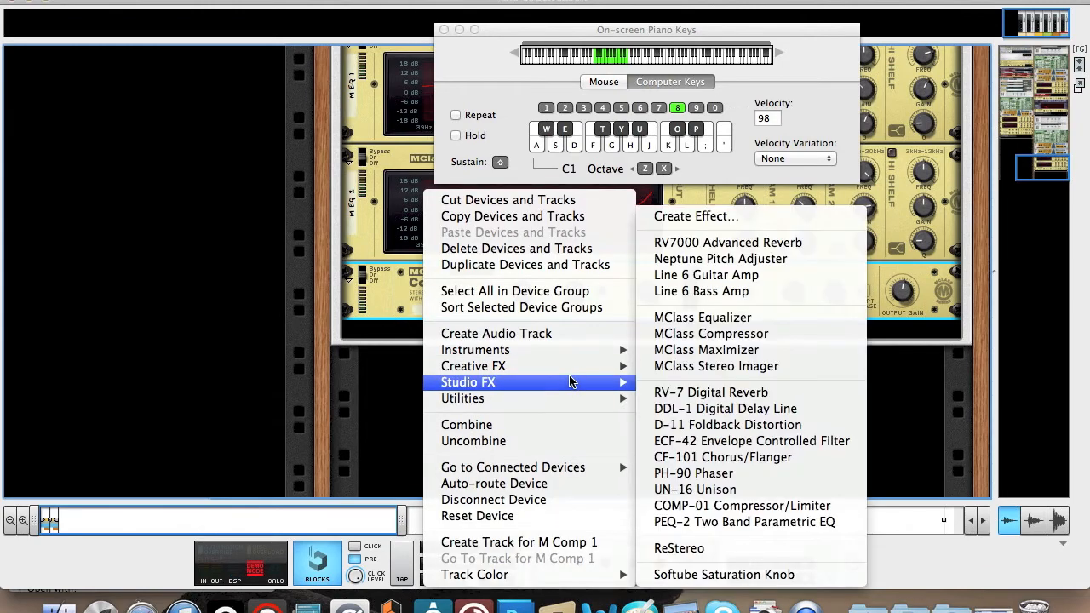
left_click(745, 410)
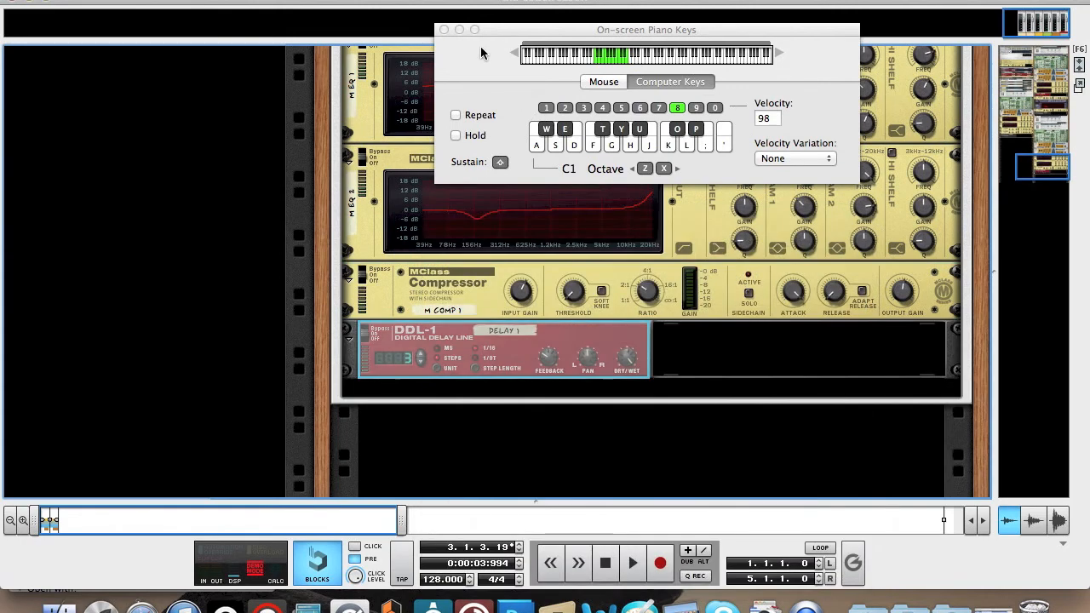
left_click(443, 29)
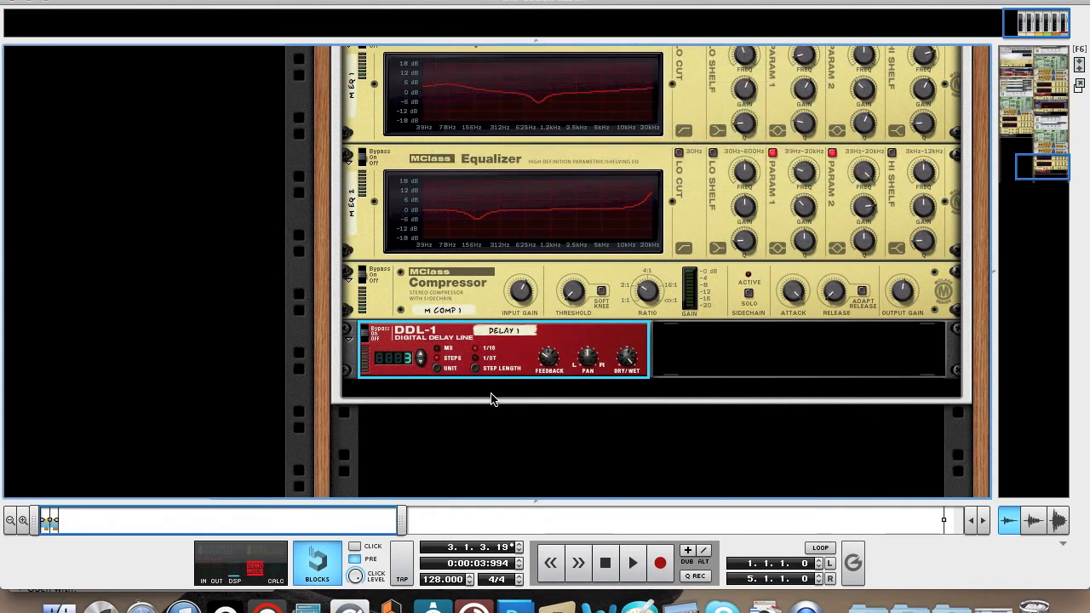
Switch the DDL-1 delay unit to milliseconds, set the delay to 22 ms and lower the dry/wet balance to 6.
left_click(437, 370)
left_click(419, 352)
left_click(419, 363)
left_click(420, 357)
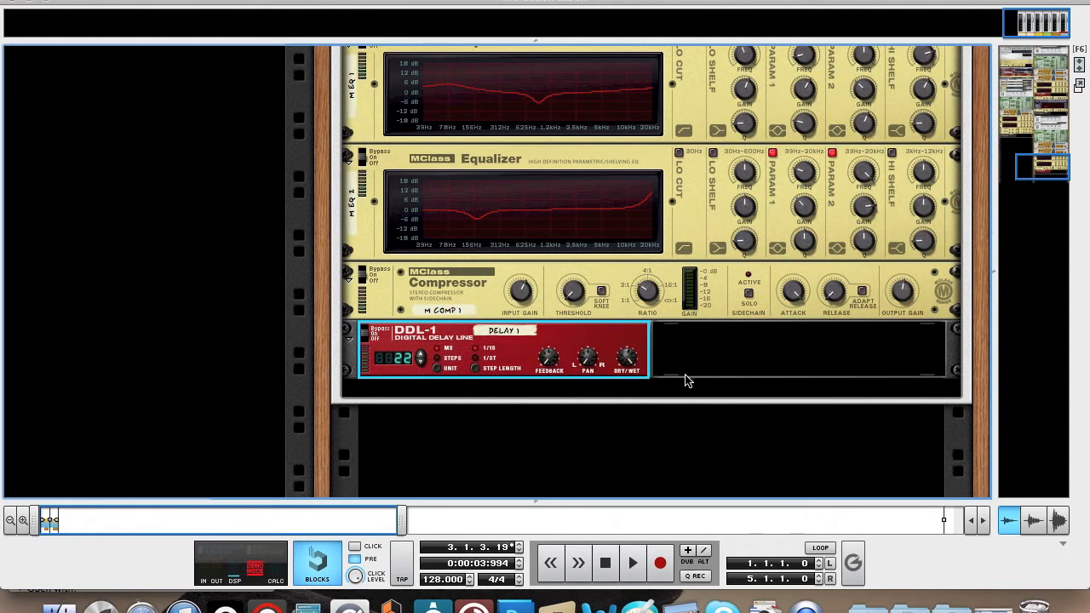
left_click_drag(627, 358, 622, 411)
mouse_move(630, 366)
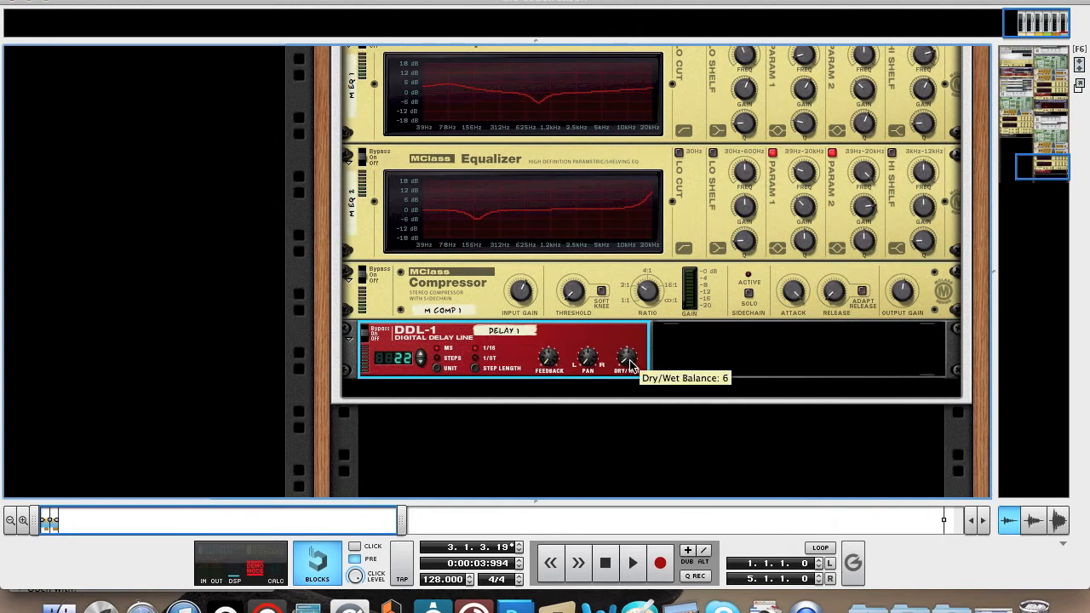
Play a low note repeatedly on the on-screen piano while fine-tuning the DDL-1's dry/wet balance.
key("F4")
key("d")
left_click_drag(630, 365, 626, 359)
key("d")
key("d")
key("d")
key("d")
left_click_drag(627, 359, 626, 362)
key("shift")
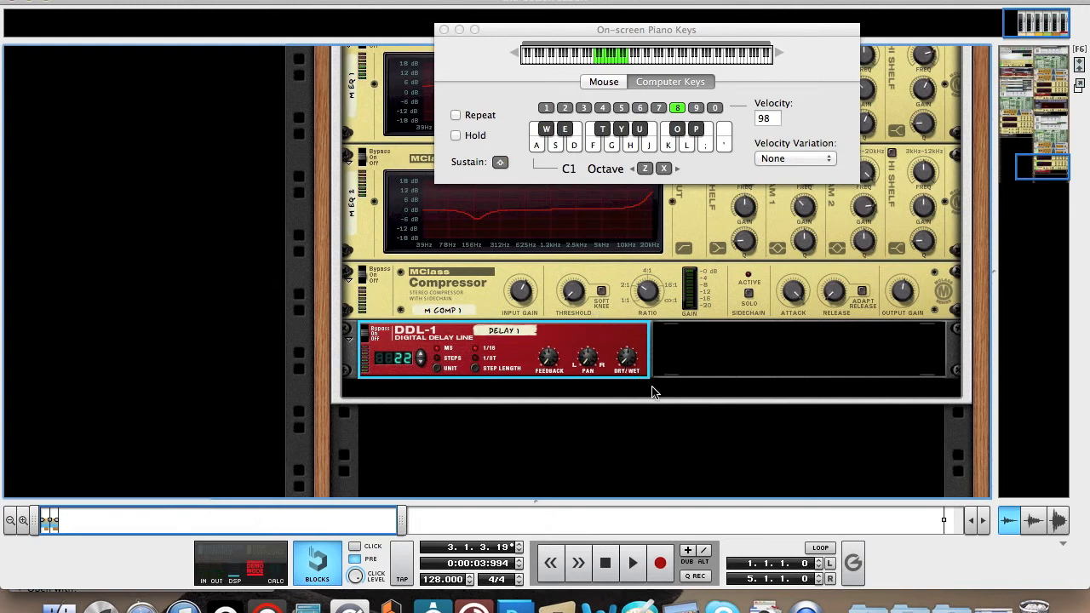
Add an RV7000 Advanced Reverb after the DDL-1 in the Combinator and unfold its remote programmer.
right_click(651, 392)
mouse_move(734, 269)
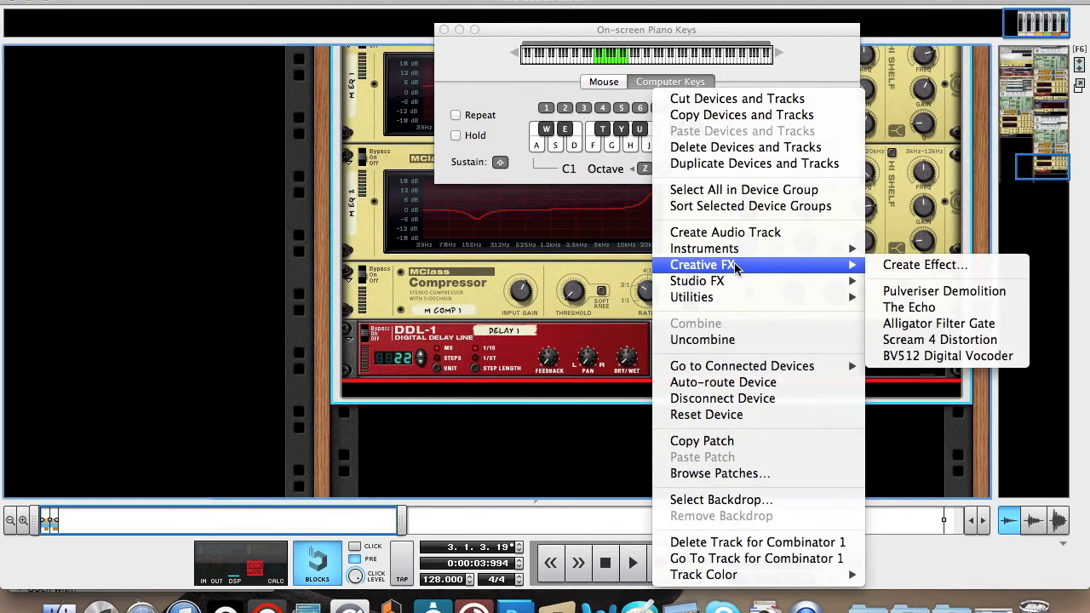
mouse_move(742, 290)
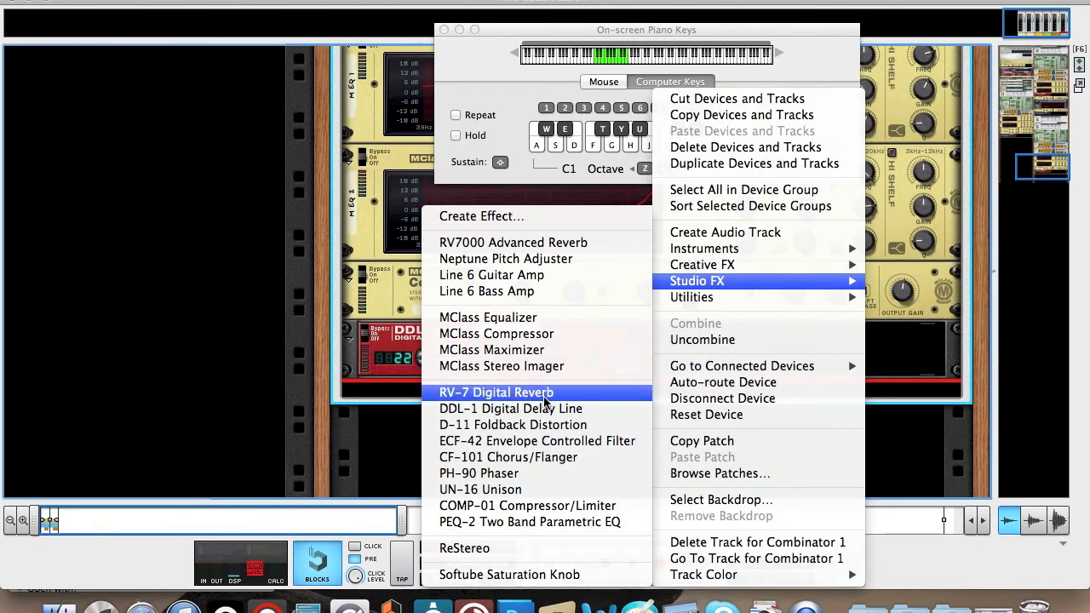
left_click(553, 244)
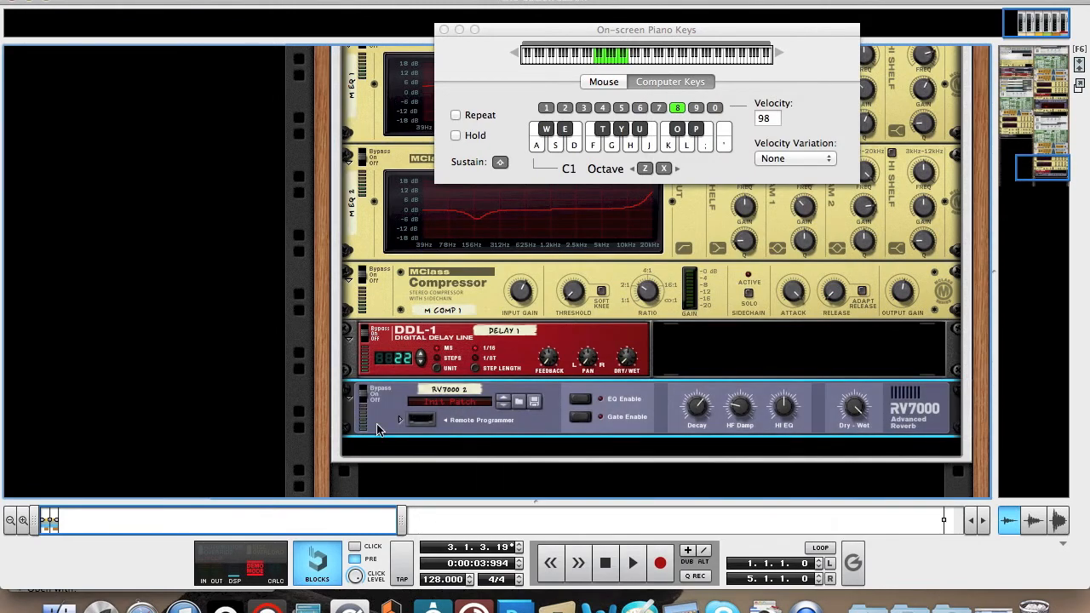
left_click(401, 419)
left_click(445, 30)
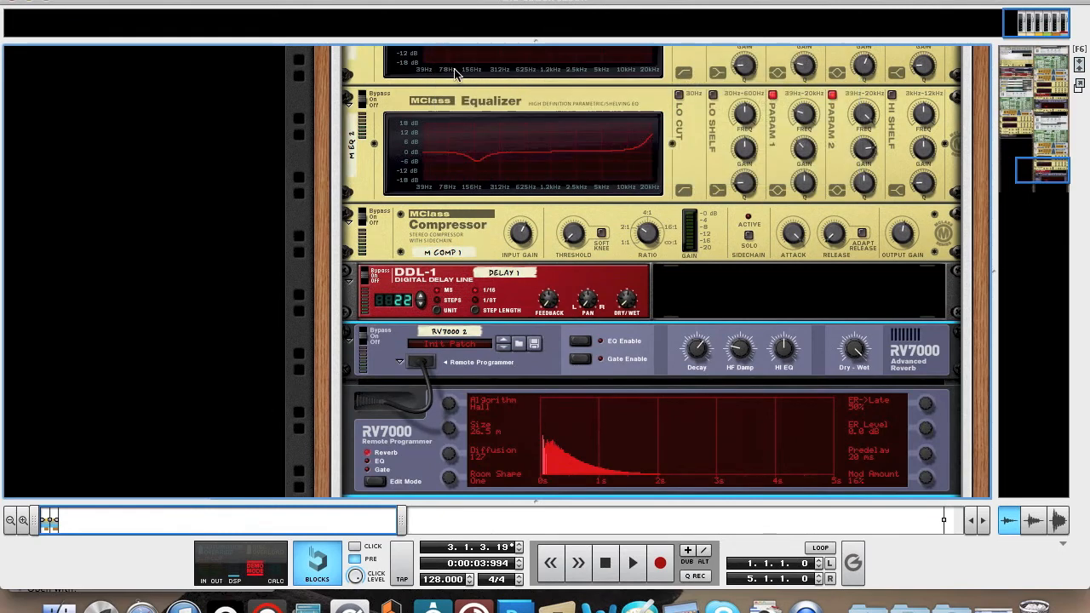
Set the RV7000 reverb's size to 14.0 m, predelay to 51 ms and mod amount to 100%.
scroll(554, 247, "down", 3)
scroll(554, 249, "down", 1)
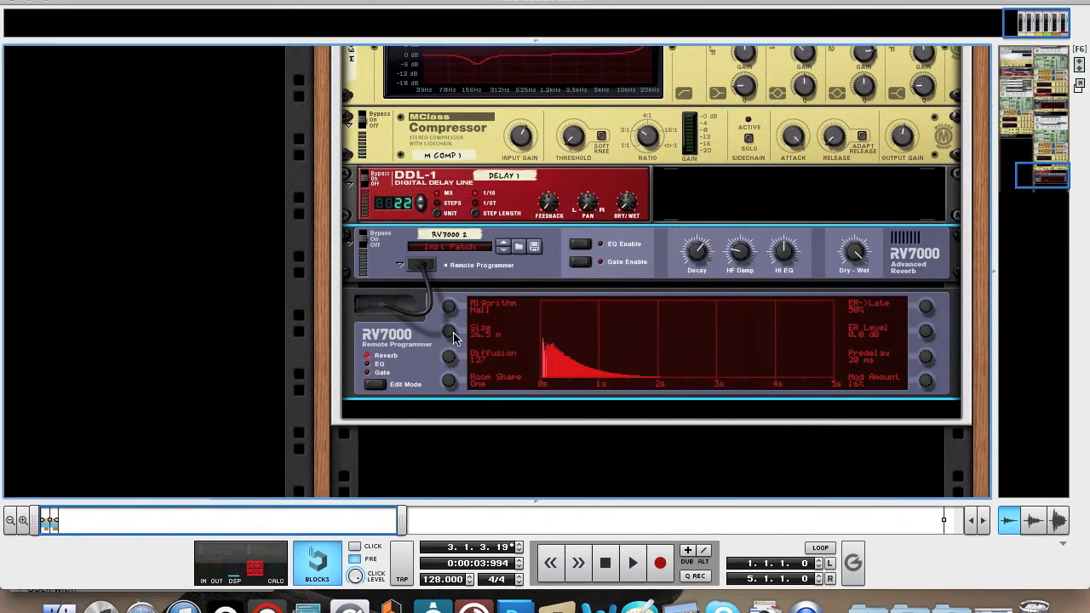
left_click_drag(454, 338, 458, 382)
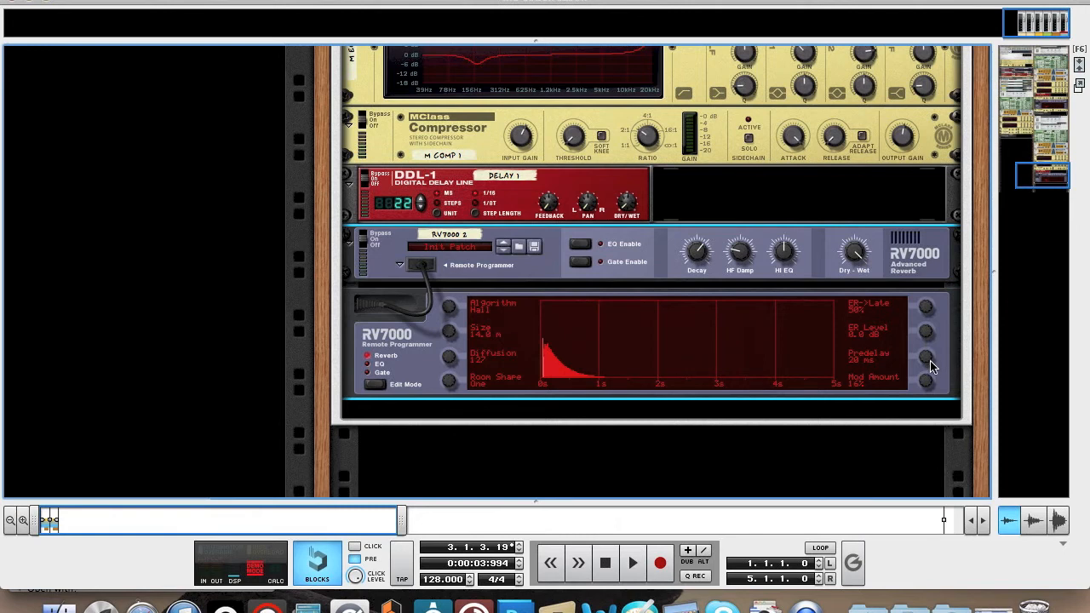
left_click_drag(929, 364, 930, 360)
left_click_drag(926, 382, 919, 313)
Set the RV7000's decay to 50, HF damp to 62 and dry/wet to 42, and lower its HI EQ.
left_click_drag(700, 269, 699, 274)
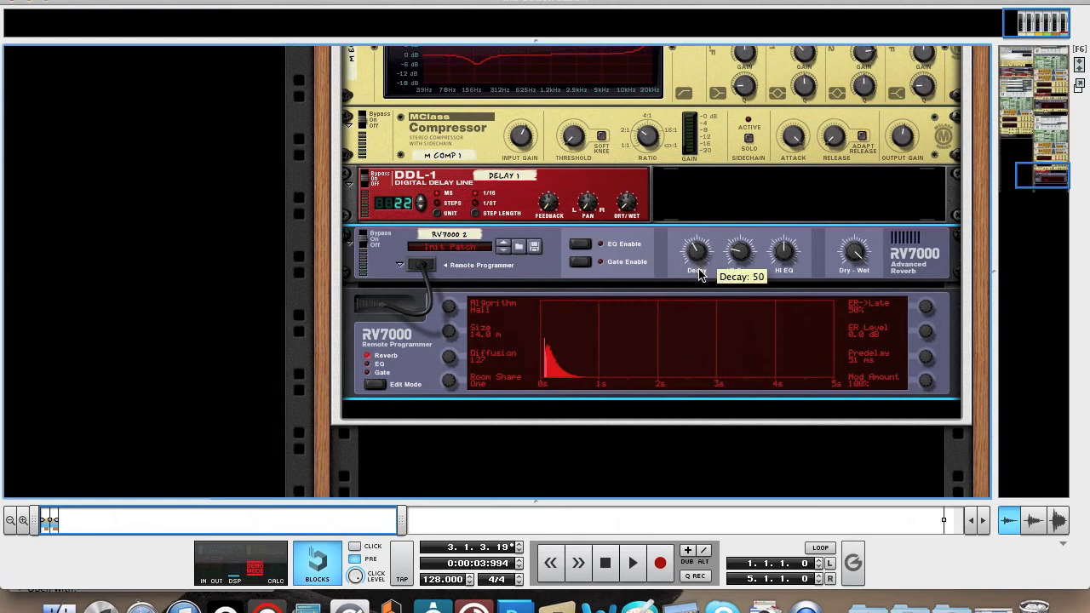
left_click_drag(742, 252, 743, 238)
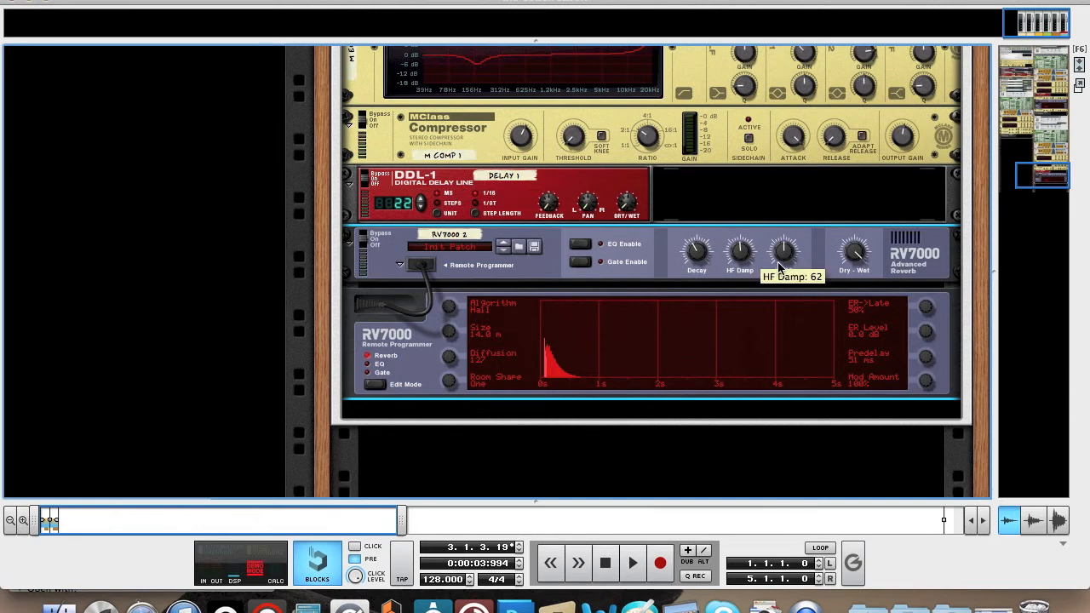
left_click_drag(784, 258, 785, 269)
left_click_drag(860, 254, 865, 291)
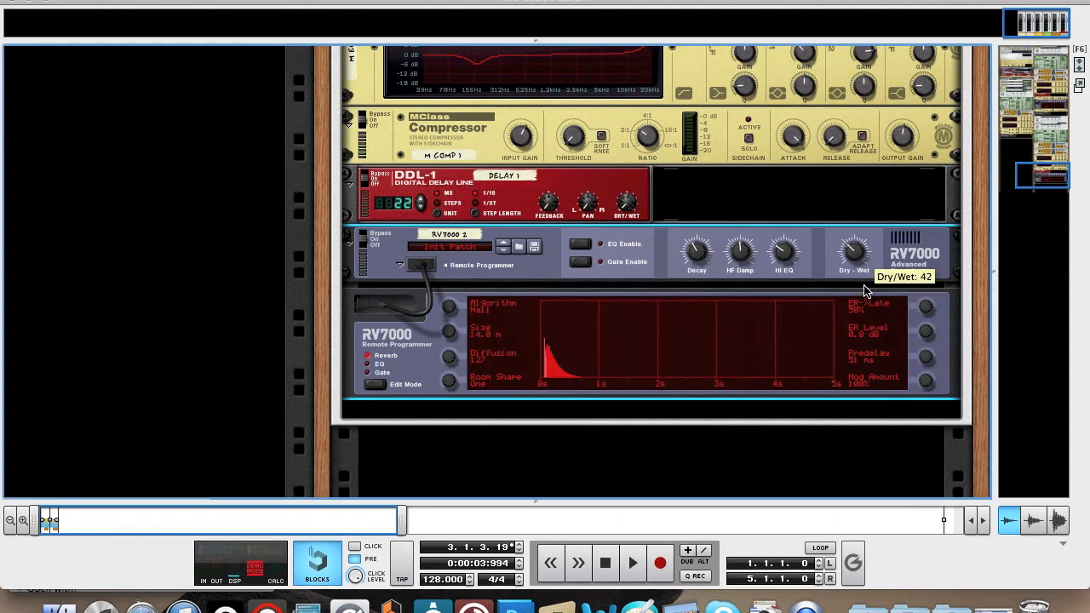
Enable the RV7000's EQ and set its low gain to -8.7 dB in the EQ edit mode.
left_click(582, 249)
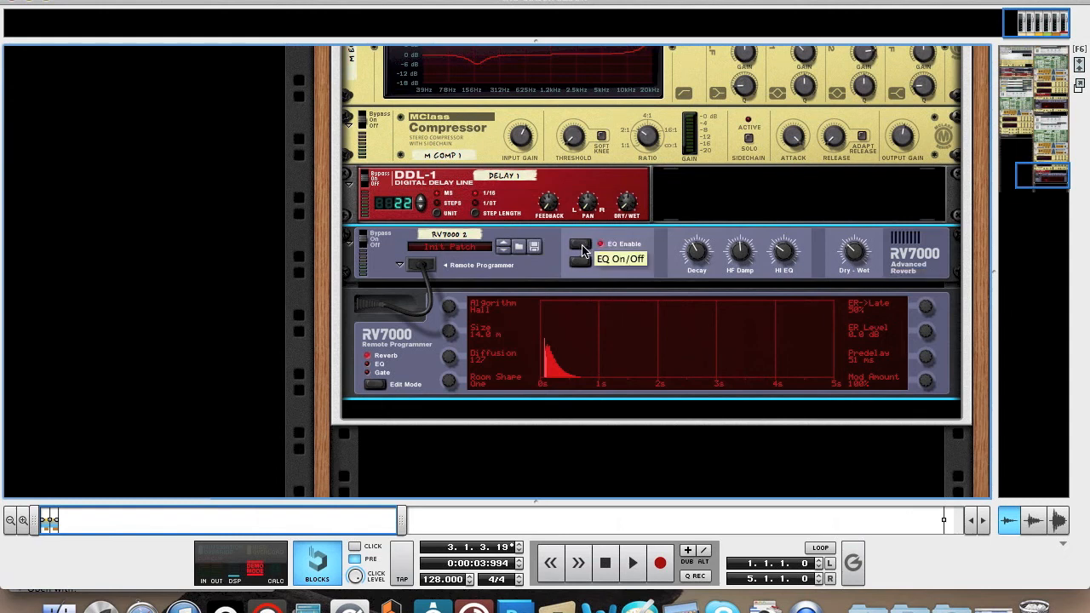
left_click(375, 364)
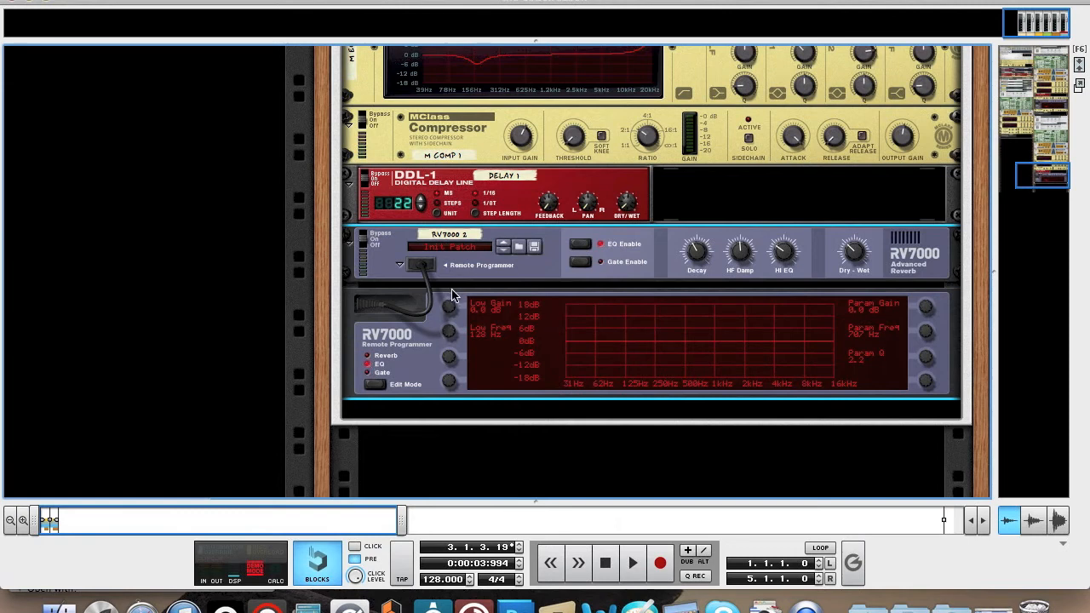
left_click_drag(451, 305, 452, 328)
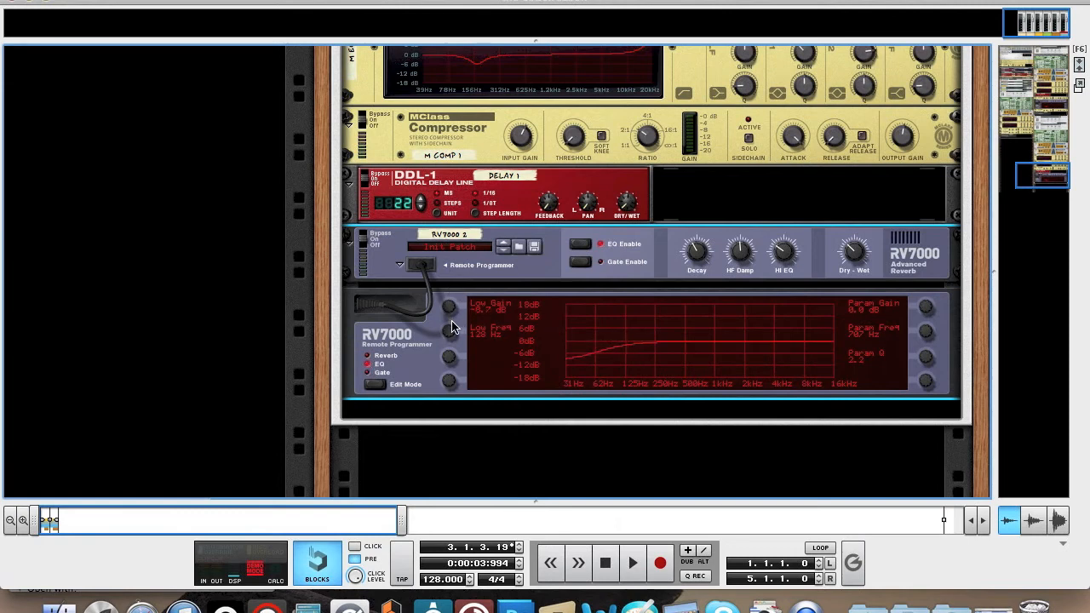
Play low notes while switching the RV7000 between bypass and on, leave it on and close the on-screen piano.
key("F4")
key("f")
key("d")
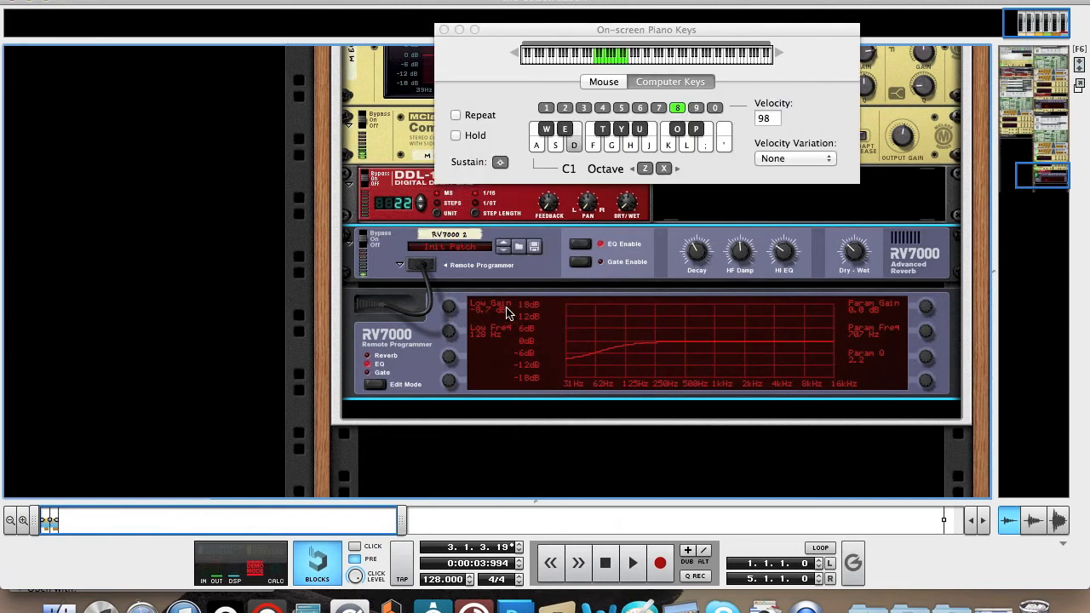
left_click(362, 238)
key("d")
left_click(364, 242)
key("d")
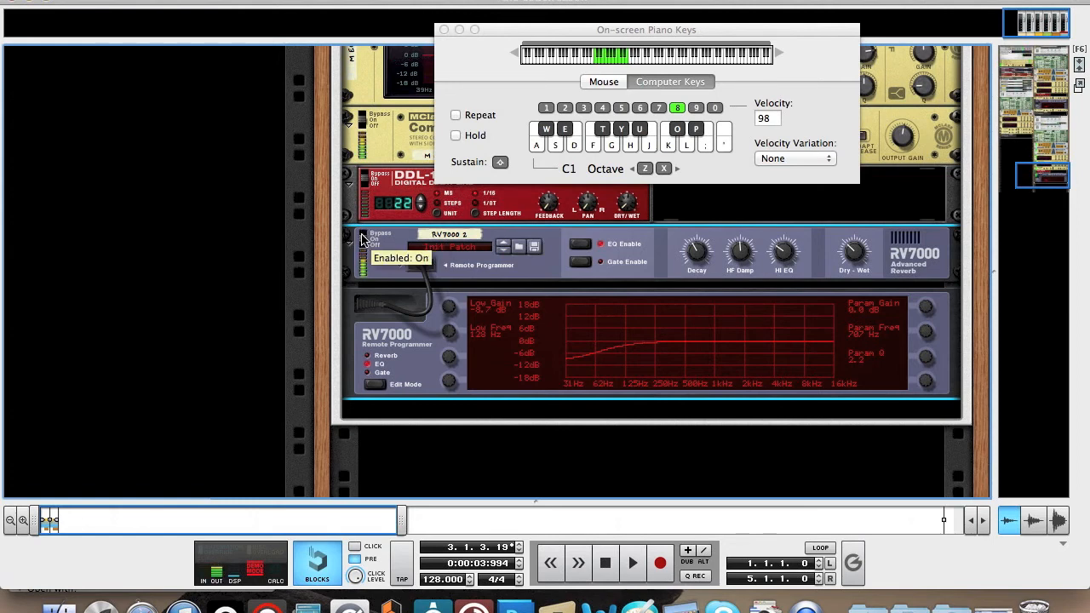
left_click(362, 239)
left_click(362, 241)
left_click(362, 241)
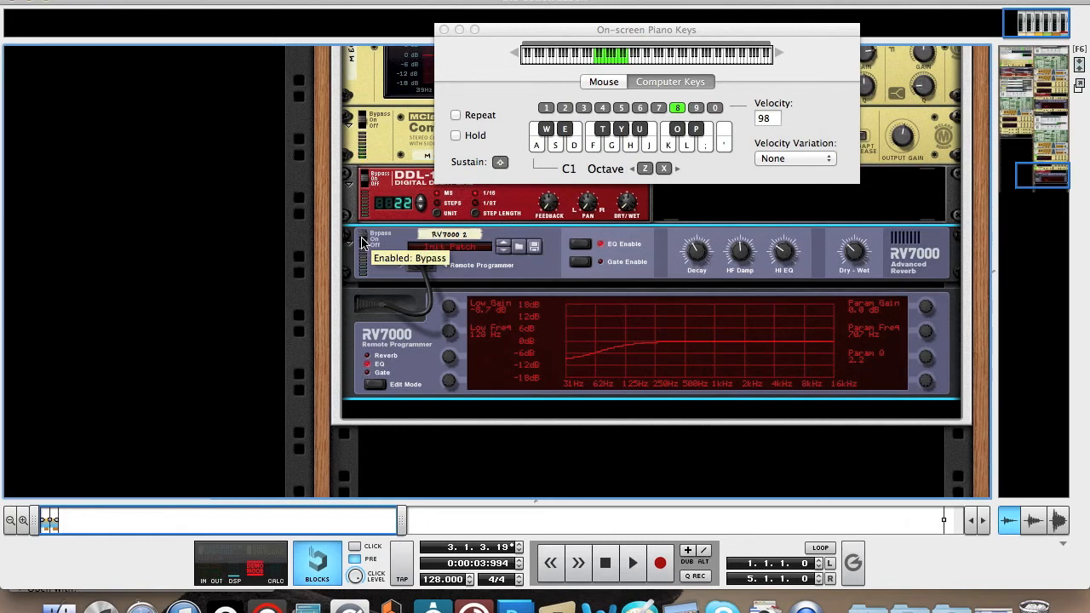
left_click(362, 242)
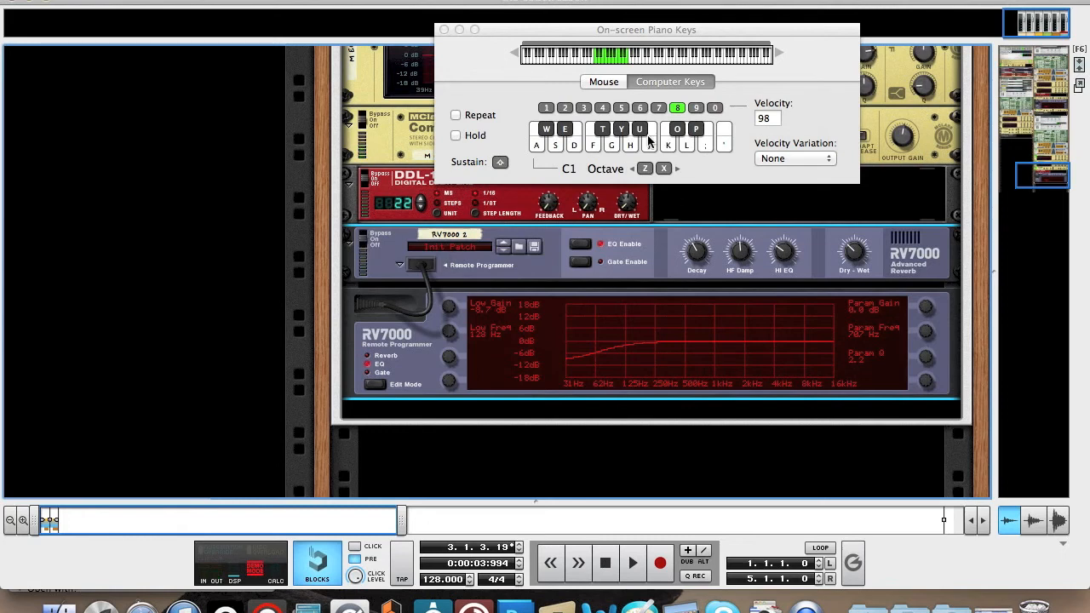
left_click(443, 30)
Open the studio effect patch browser from Combinator 1, which holds the Malström.
scroll(832, 172, "up", 10)
scroll(832, 171, "up", 3)
scroll(832, 172, "down", 5)
scroll(832, 171, "up", 5)
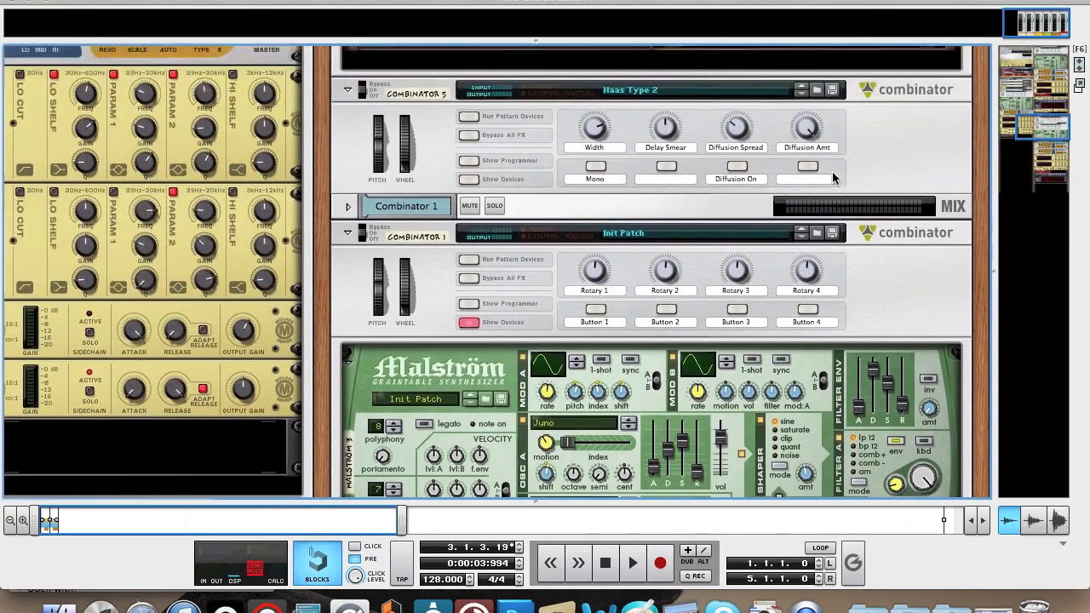
scroll(832, 171, "up", 2)
scroll(860, 326, "down", 1)
scroll(860, 326, "down", 3)
right_click(934, 239)
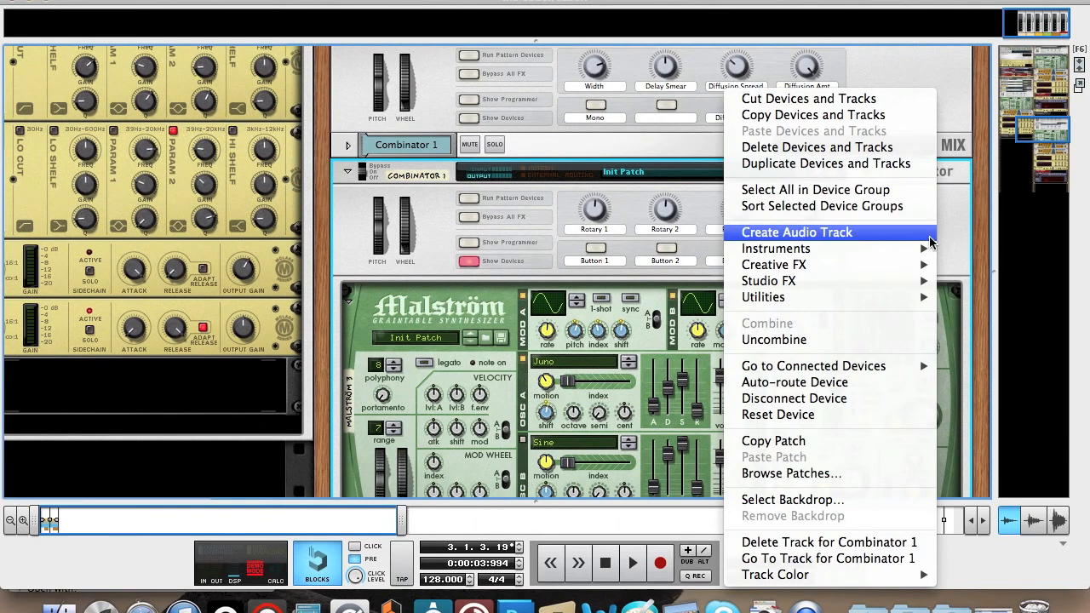
mouse_move(814, 284)
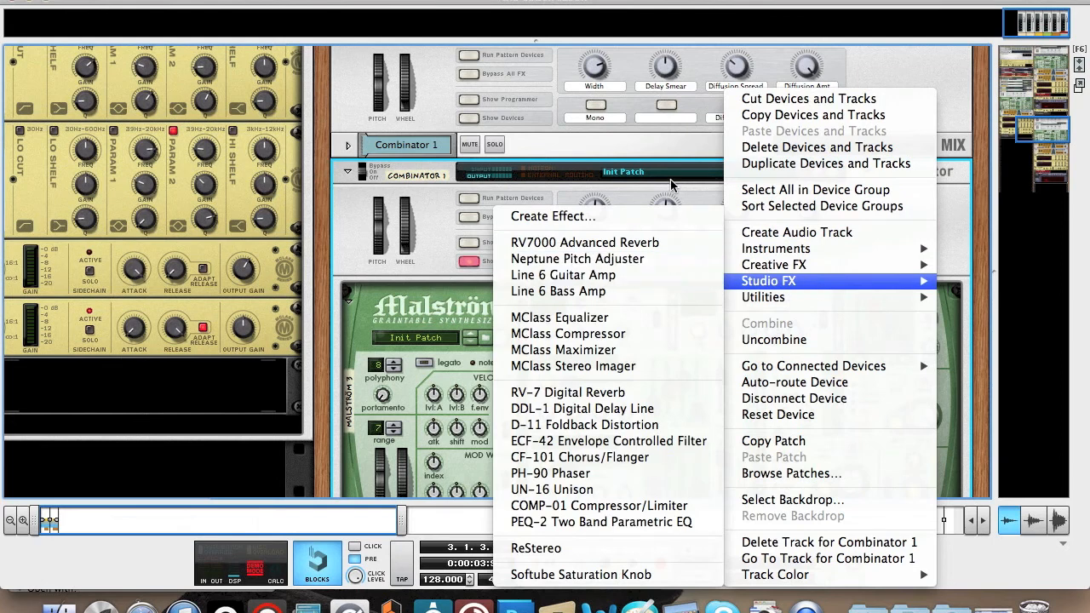
left_click(584, 218)
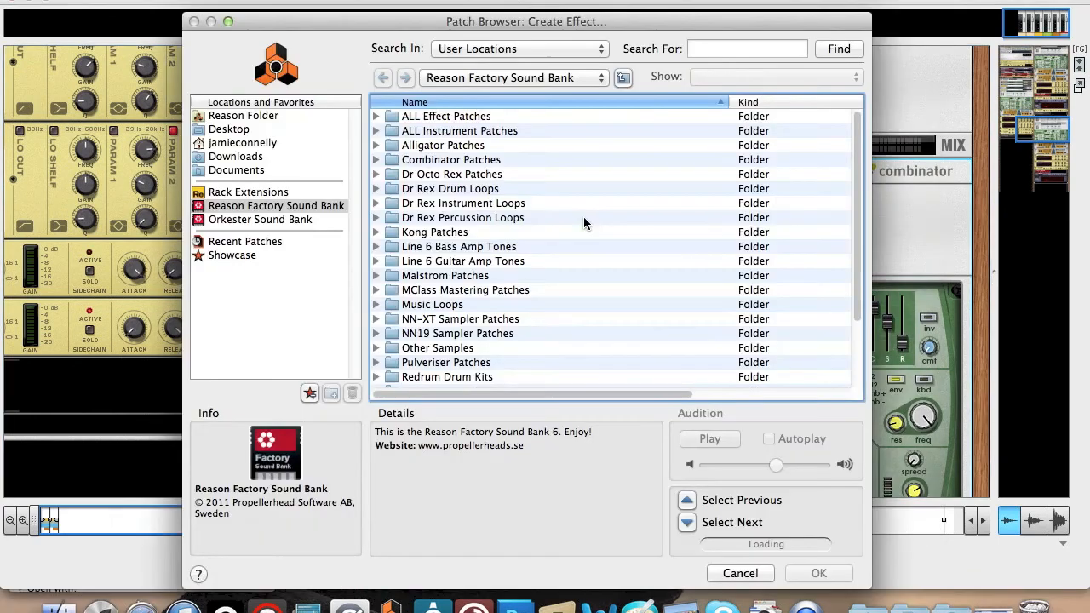
Load the Haas Type 2 Combinator patch from the ALL Effect Patches > Modulation > Spreader folder after Combinator 1.
left_click(375, 117)
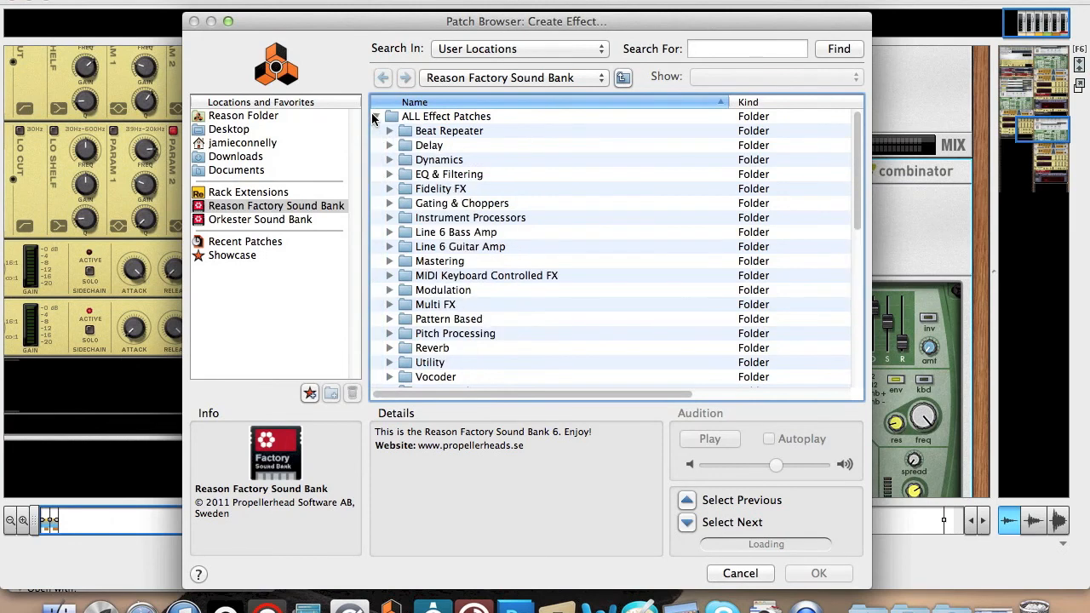
left_click(394, 291)
left_click(390, 292)
scroll(513, 322, "down", 5)
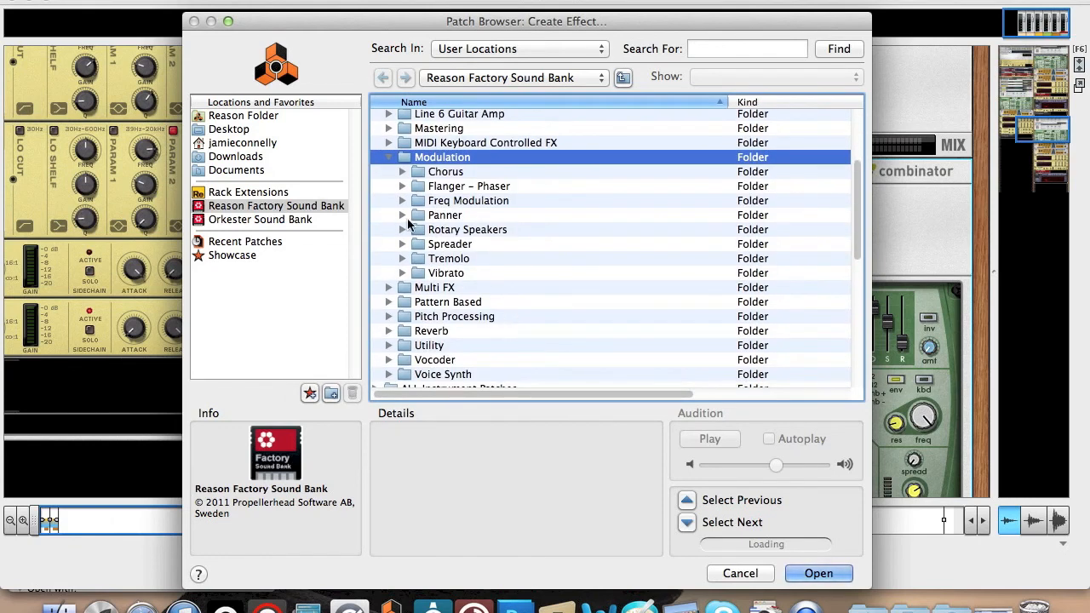
left_click(402, 244)
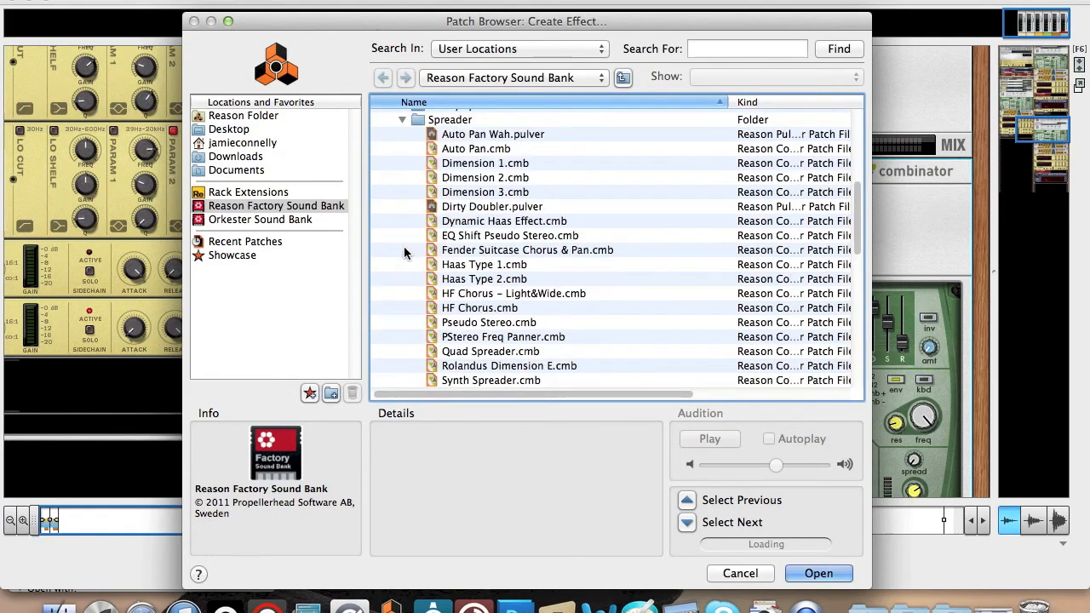
left_click(484, 279)
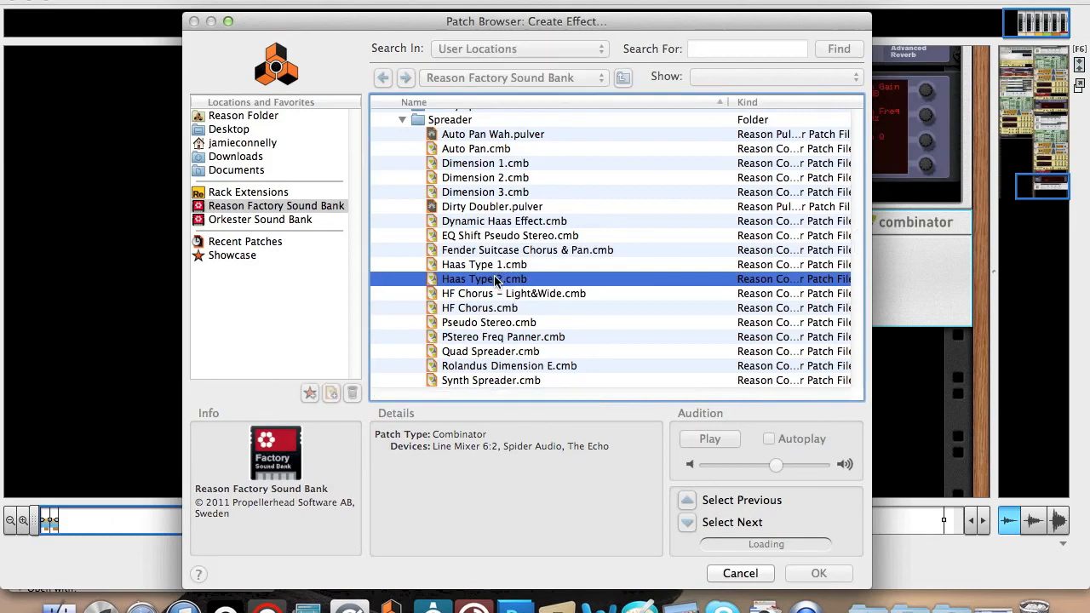
double_click(496, 281)
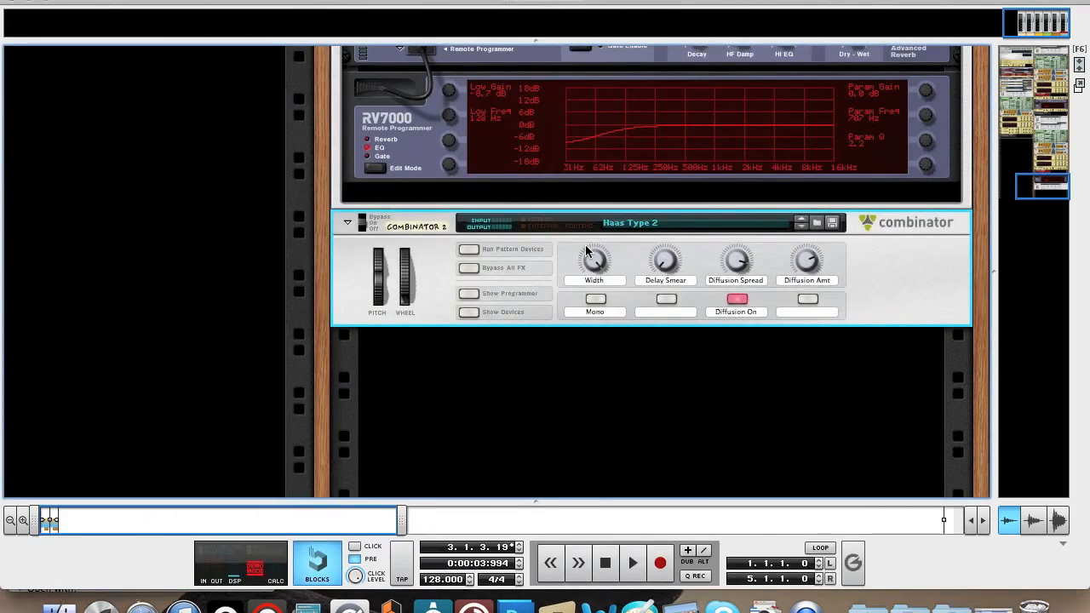
Reduce the Width of the Haas Type 2 Combinator to slightly above its midpoint while playing a low note, and close the on-screen piano.
key("F5")
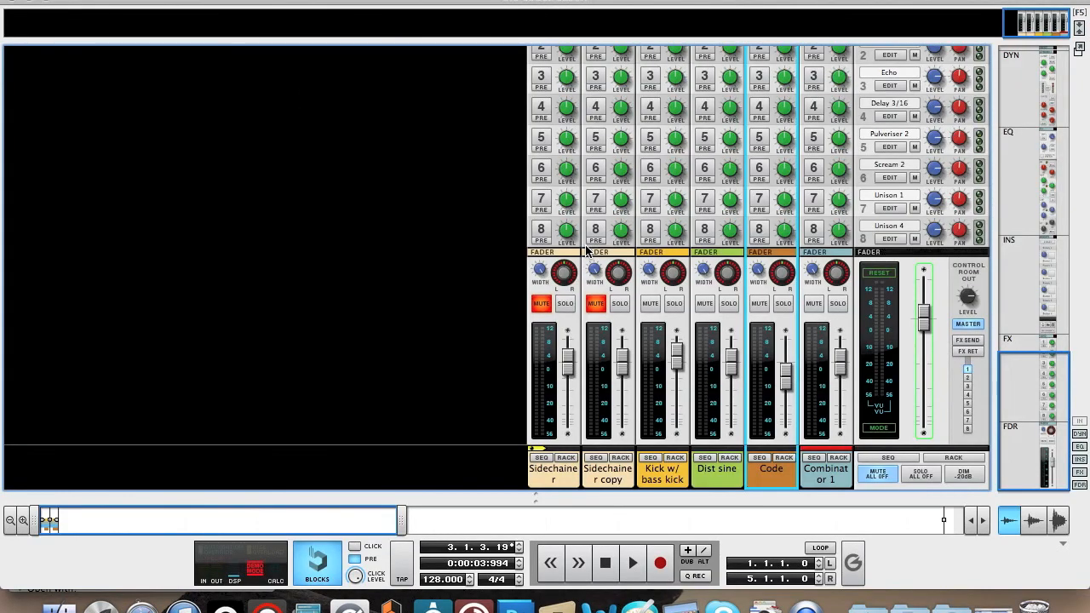
key("F6")
key("F4")
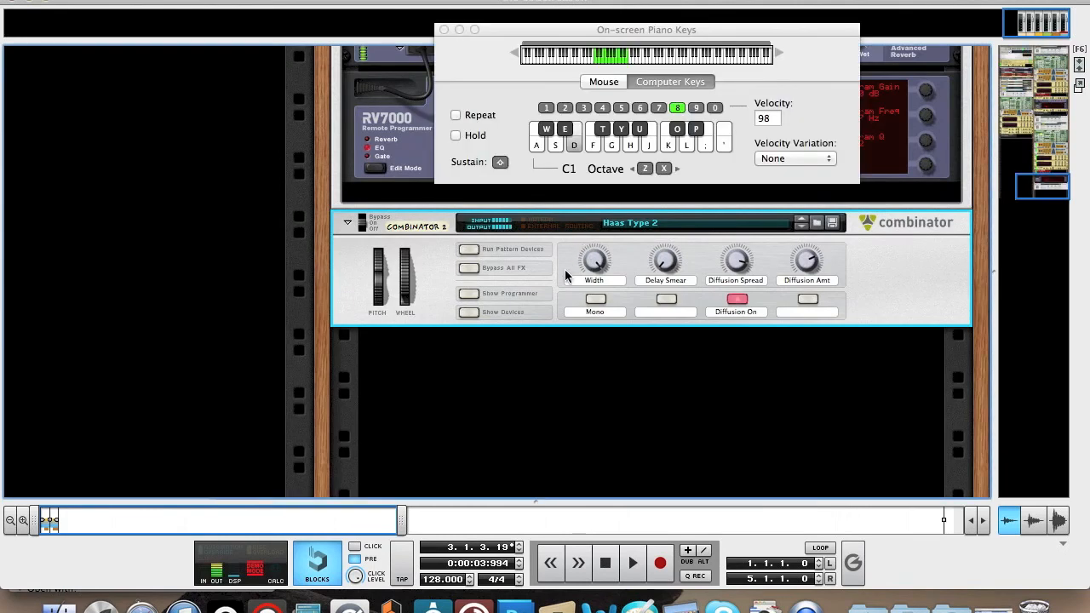
left_click_drag(596, 263, 597, 288)
key("d")
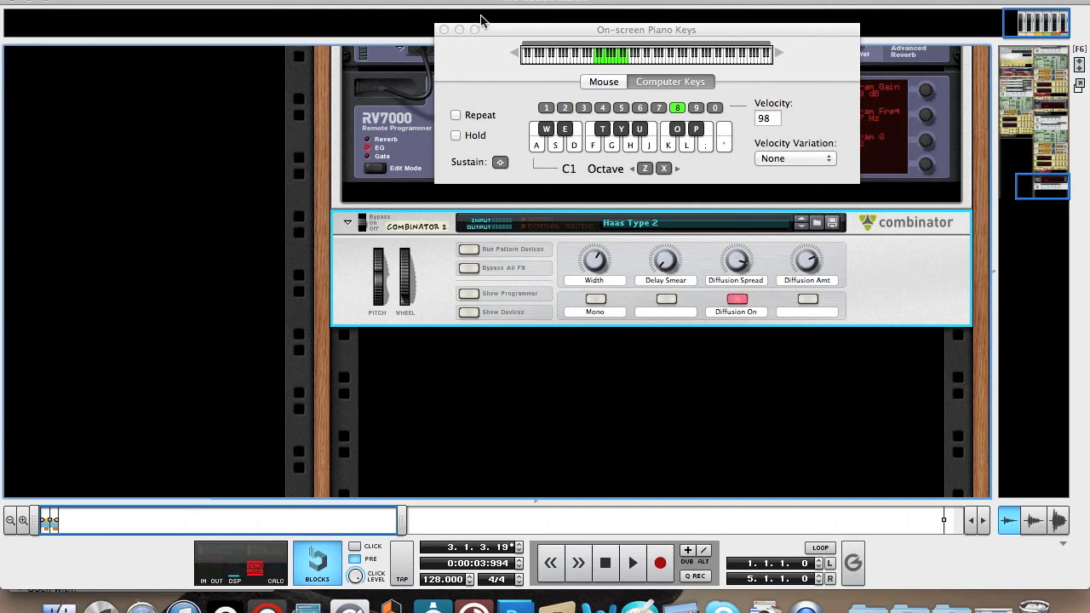
left_click(444, 29)
Select the Code track in the sequencer and compare its rack device chain with the effects chain of the new patch.
scroll(502, 214, "up", 5)
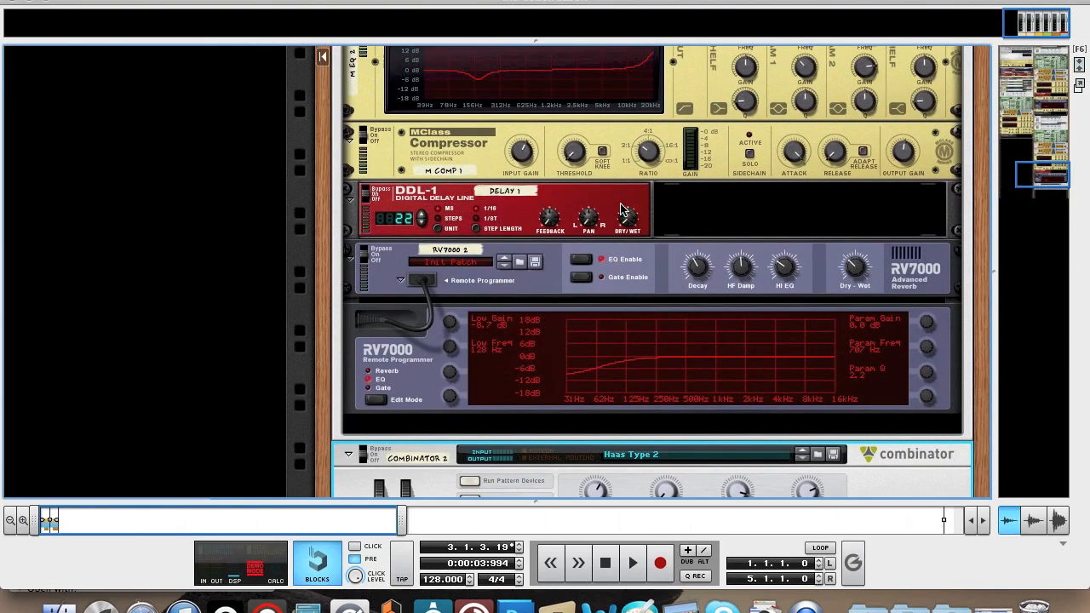
scroll(596, 362, "down", 3)
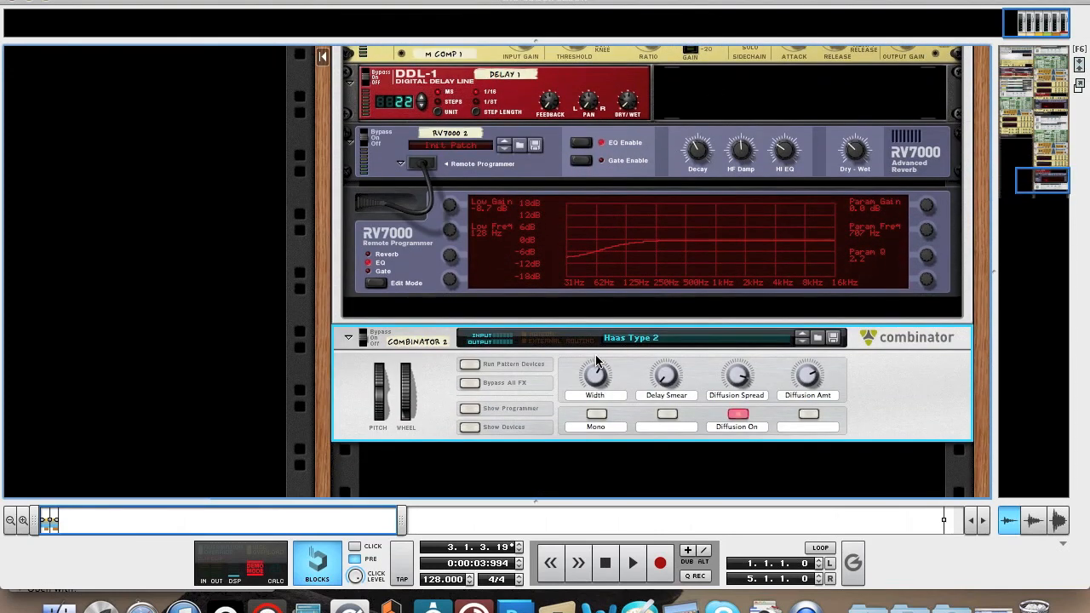
key("F7")
key("F6")
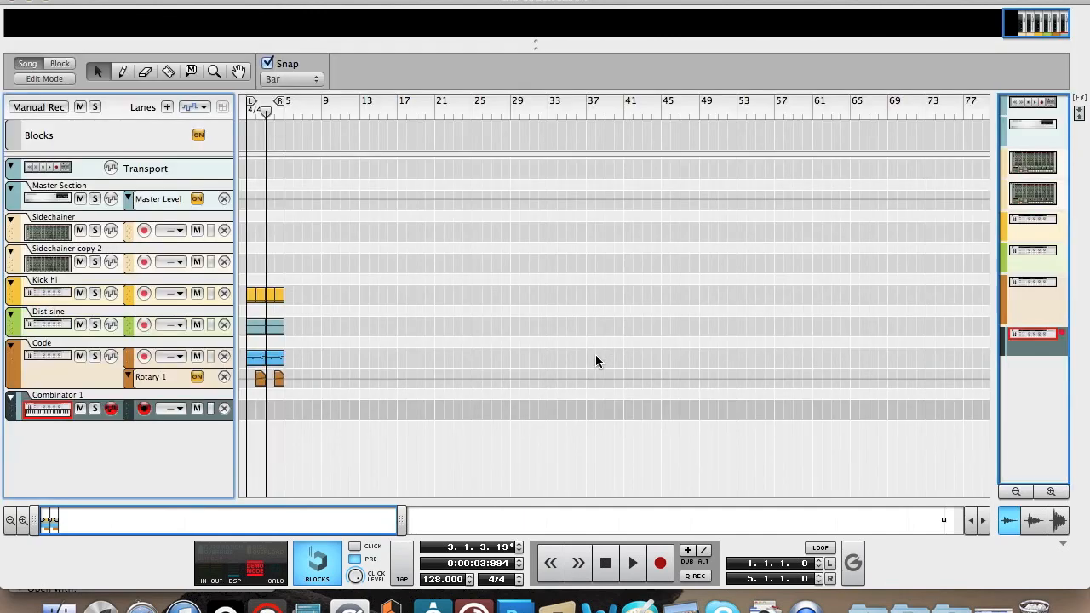
left_click(98, 369)
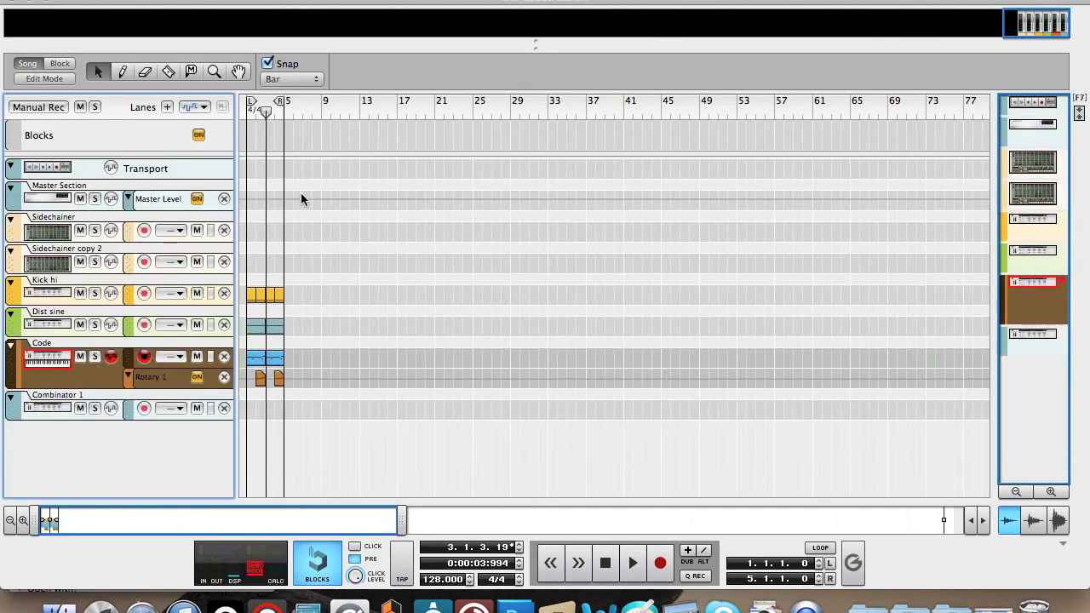
key("F5")
key("F6")
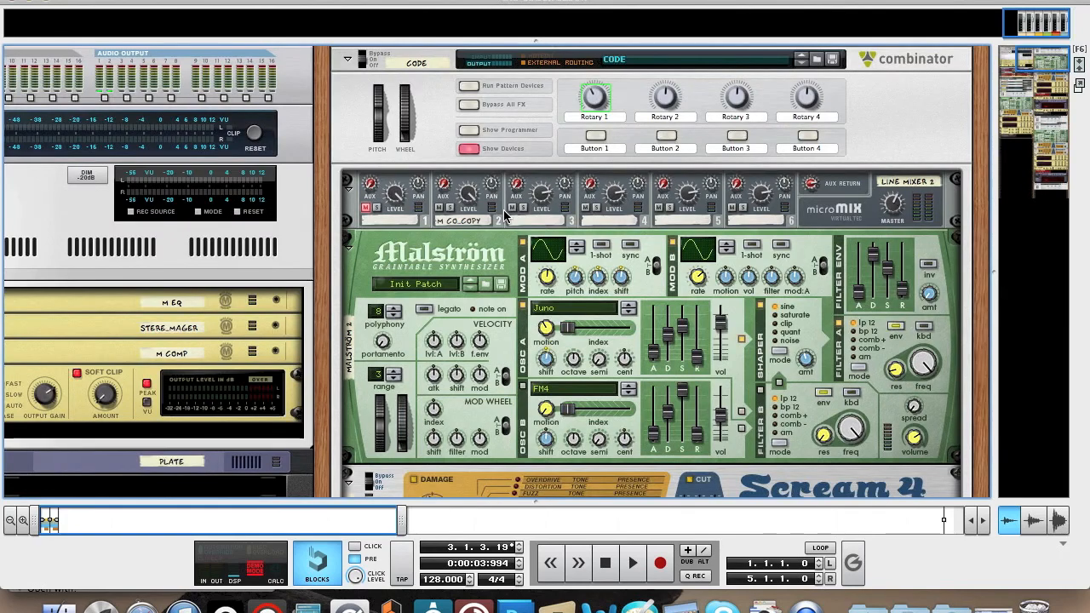
scroll(503, 210, "down", 20)
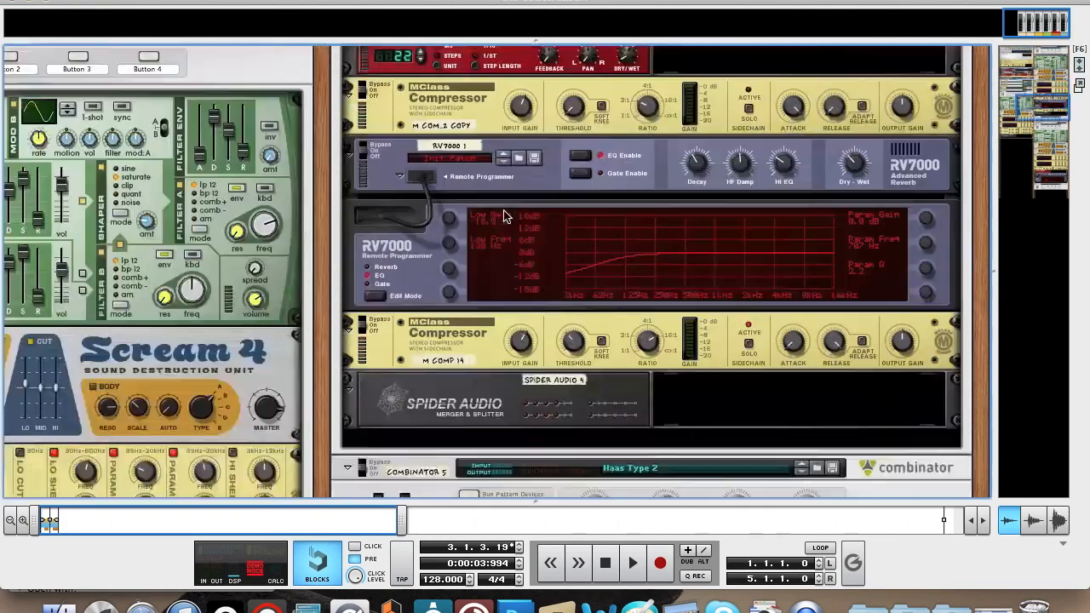
scroll(503, 216, "down", 2)
scroll(503, 216, "up", 10)
scroll(504, 217, "left", 8)
scroll(503, 216, "down", 5)
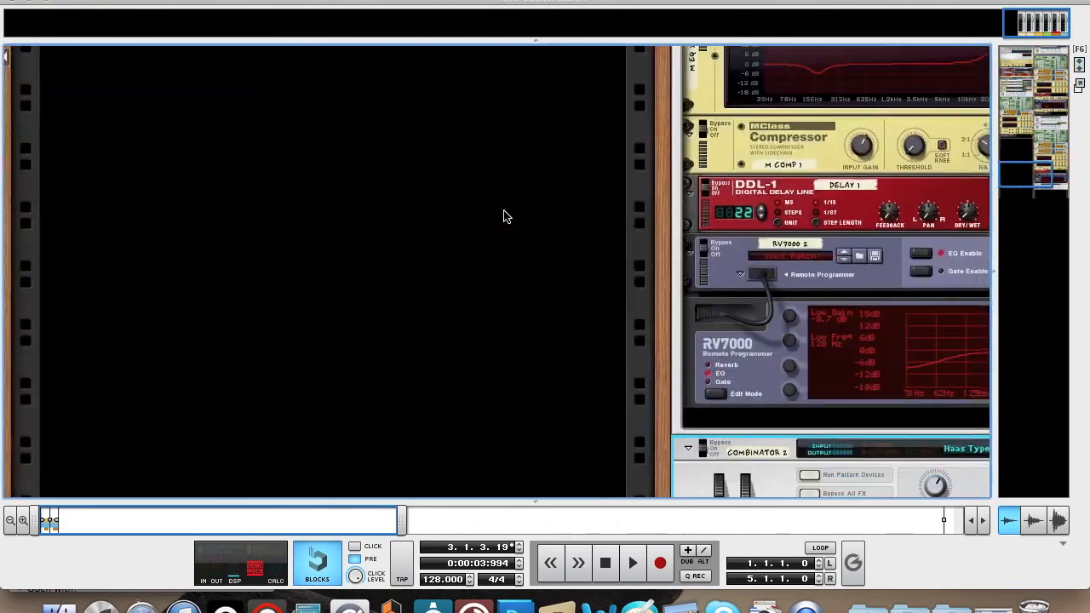
scroll(503, 216, "right", 8)
scroll(503, 216, "up", 5)
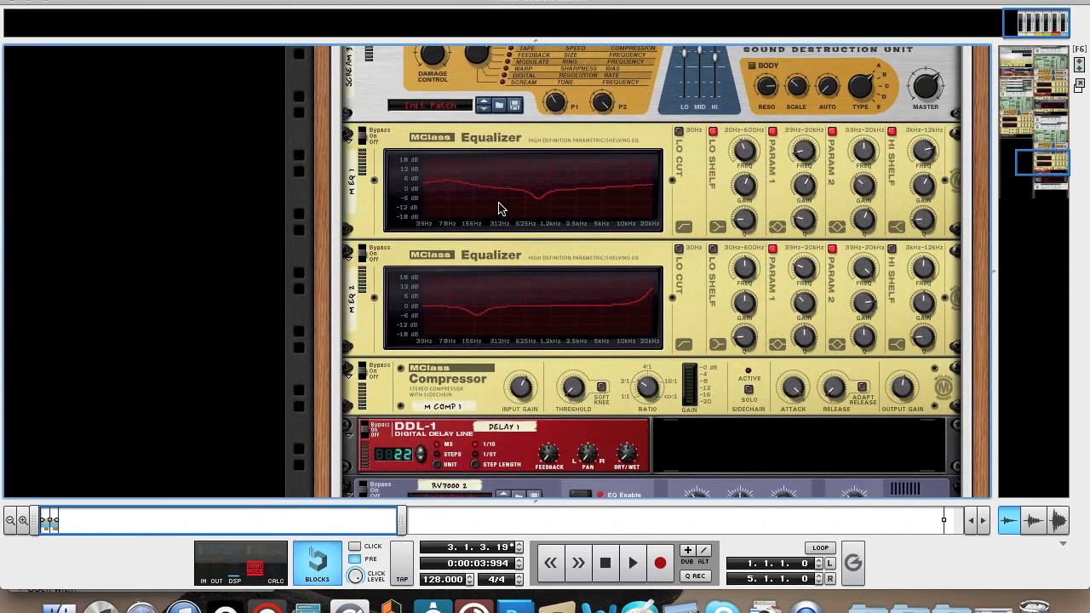